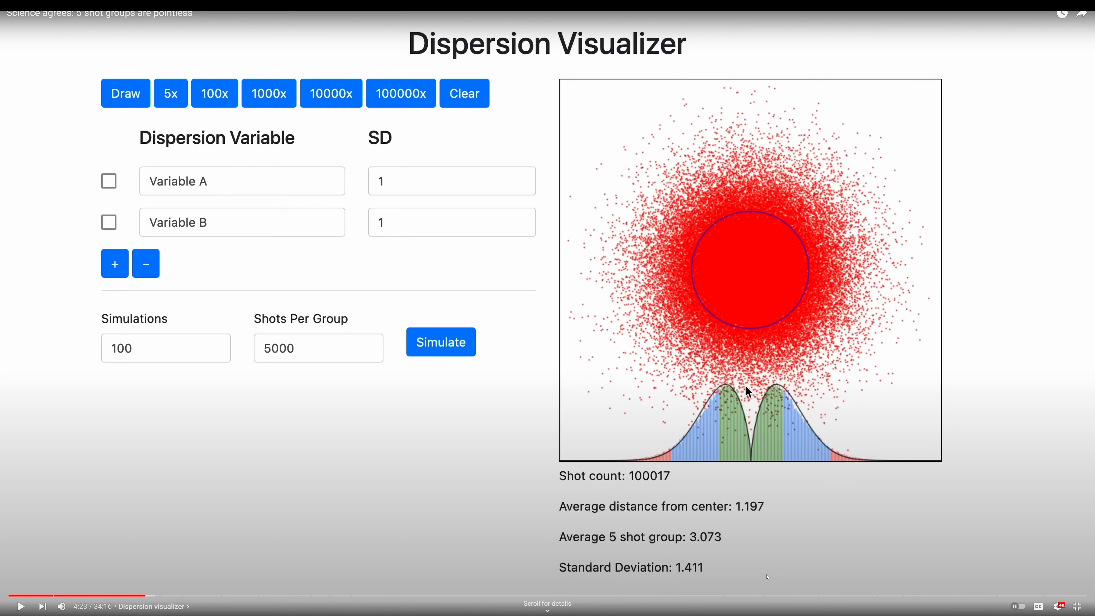
- Switch to the Excel shot simulation workbook and examine the scatter chart of X and Y shot positions on the Shots sheet
{"action": "key", "text": "alt+Tab"}
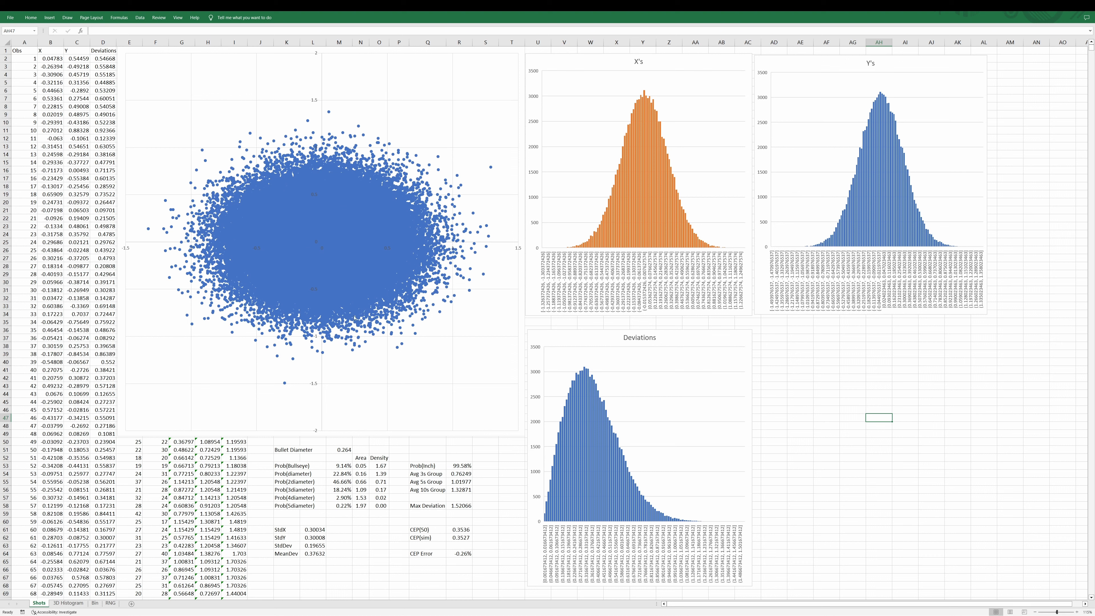
{"action": "mouse_move", "coordinate": [355, 317]}
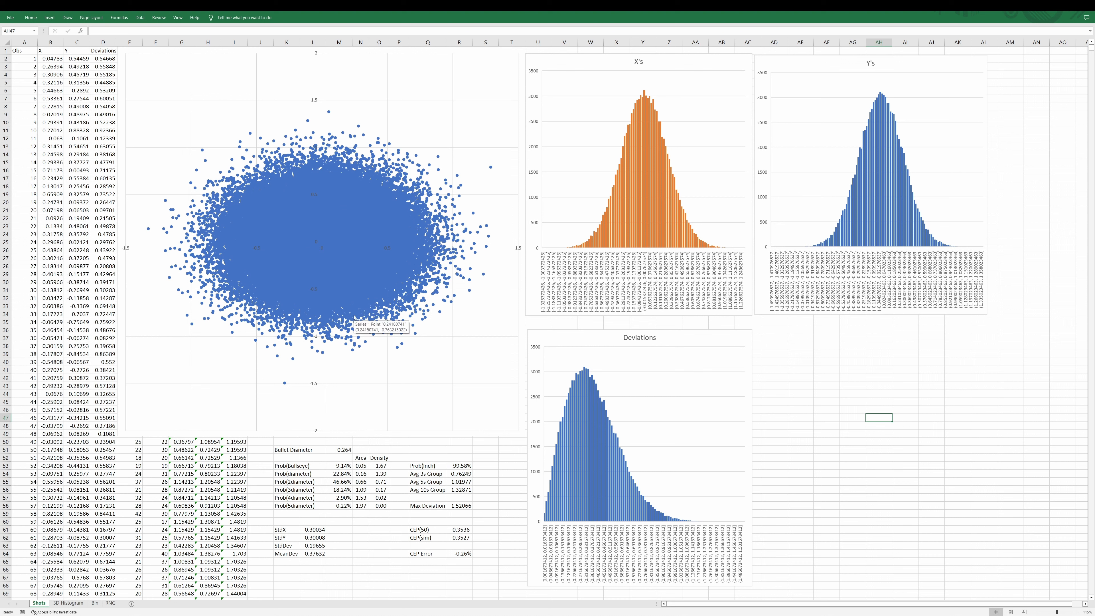
{"action": "left_click", "coordinate": [356, 126]}
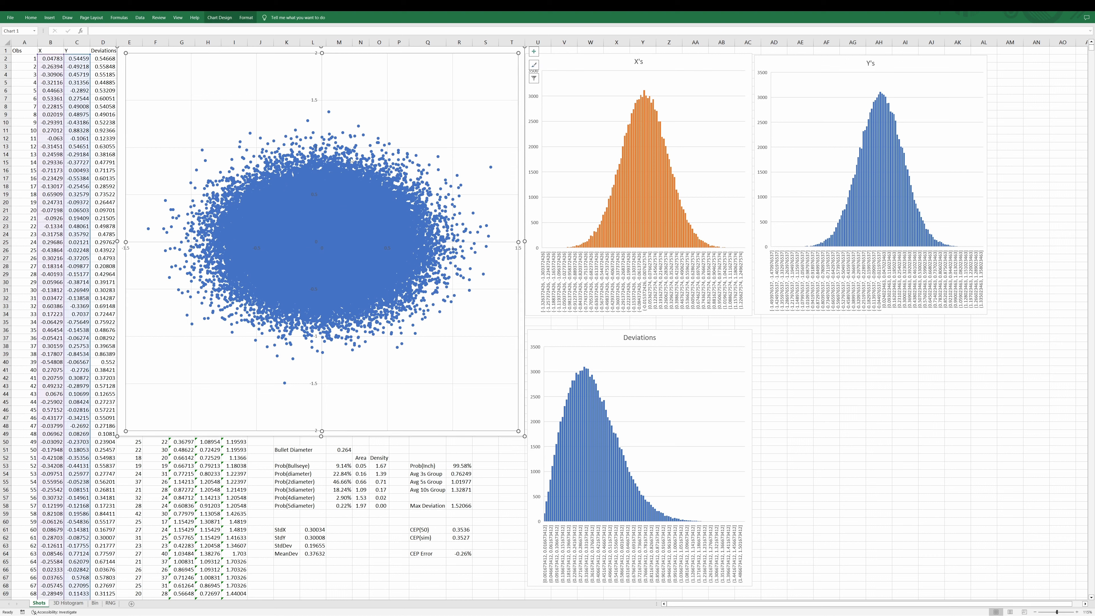
{"action": "mouse_move", "coordinate": [369, 177]}
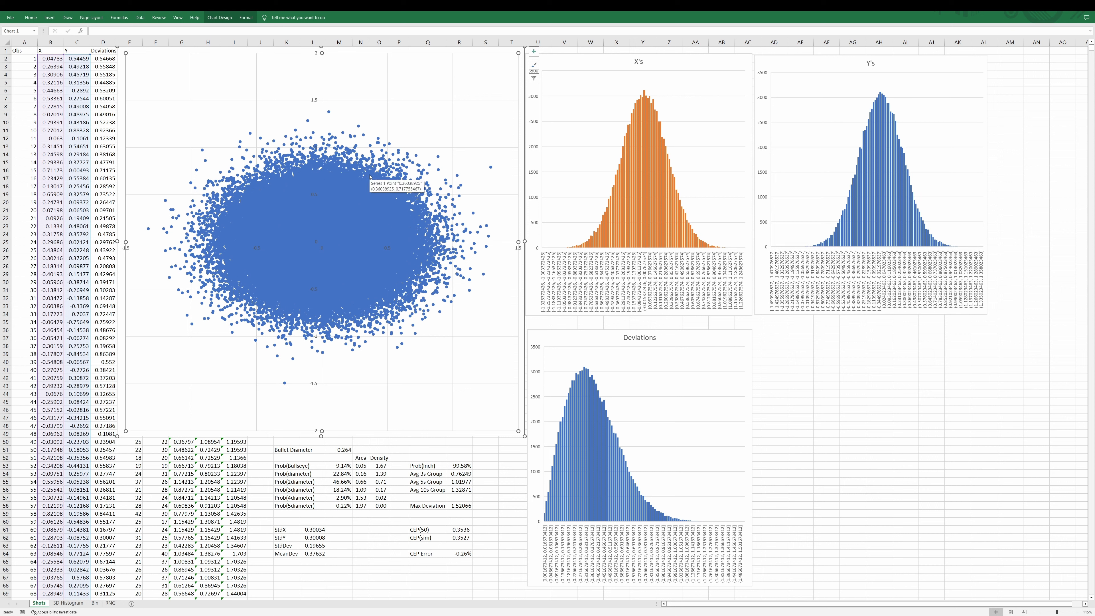
- Inspect the first X and Y values in B2 and C2, and the matching X's and Y's histograms
{"action": "left_click", "coordinate": [55, 59]}
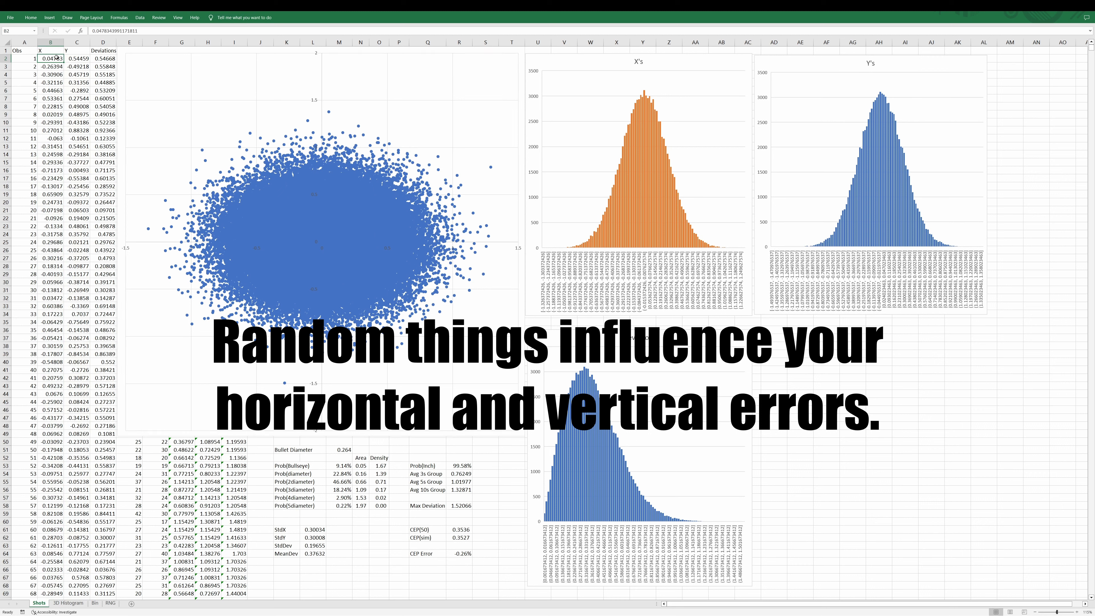
{"action": "left_click", "coordinate": [72, 58]}
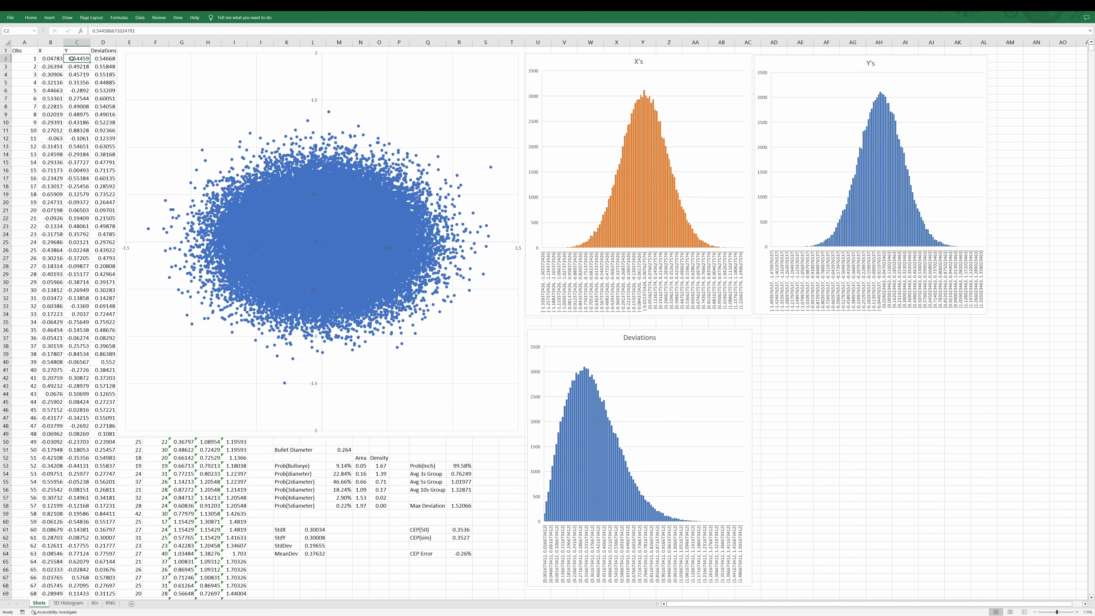
{"action": "left_click", "coordinate": [660, 71]}
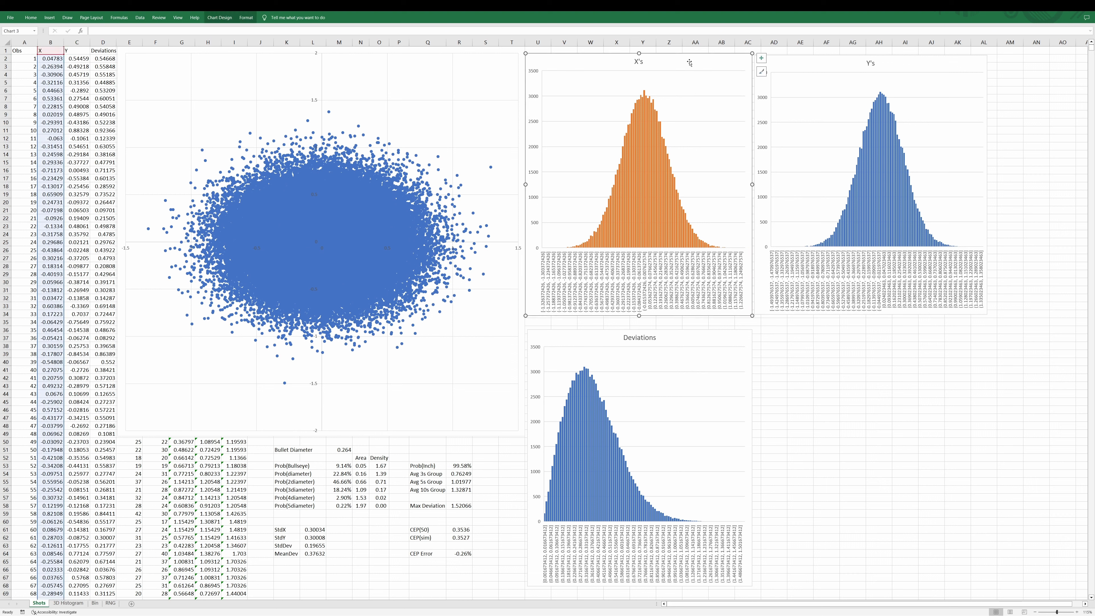
{"action": "left_click", "coordinate": [925, 64]}
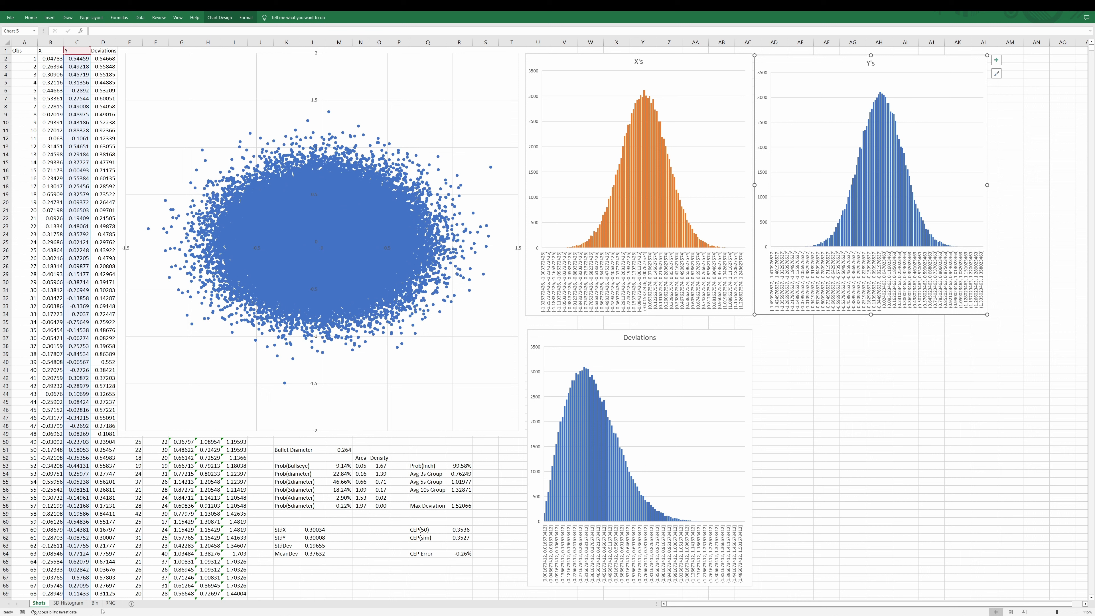
- On the RNG sheet, inspect the random X formula in B2, the Mean and SD (inches) inputs, and the generated X values
{"action": "left_click", "coordinate": [110, 603]}
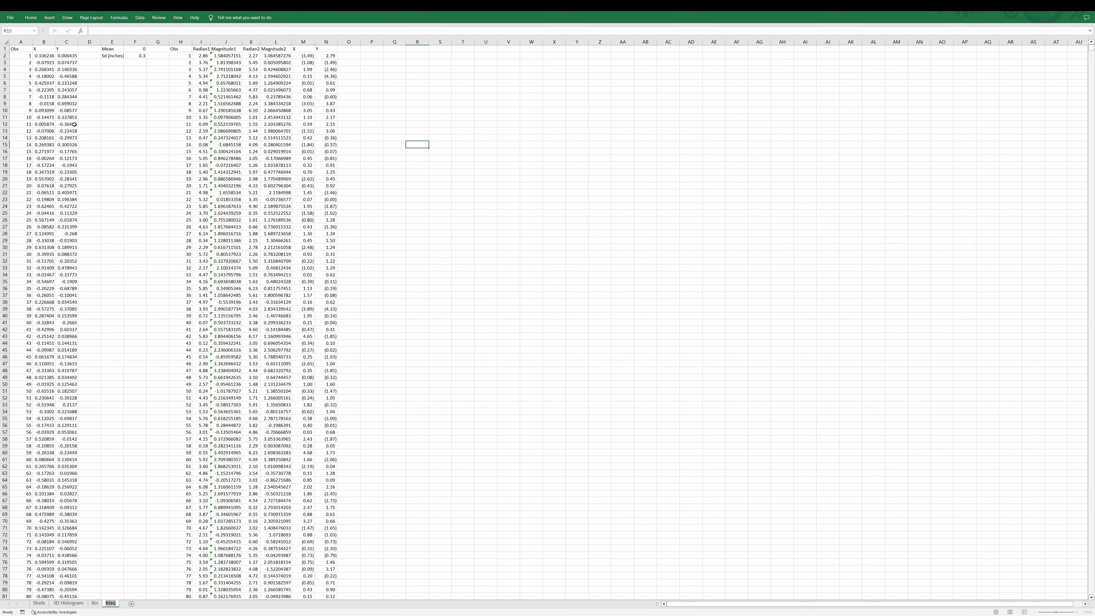
{"action": "left_click", "coordinate": [50, 56]}
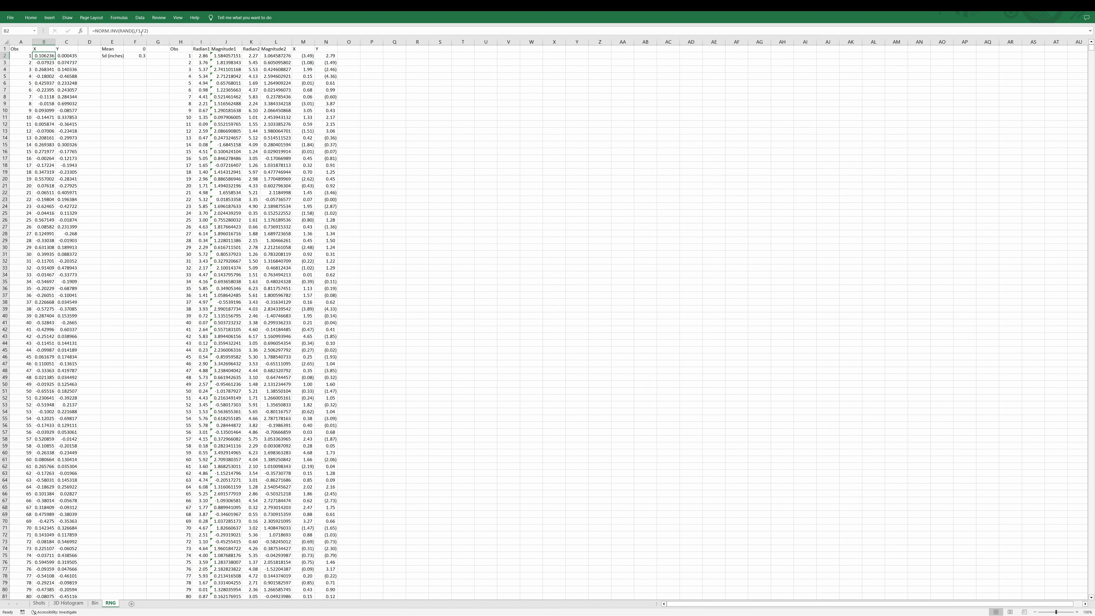
{"action": "left_click", "coordinate": [143, 48]}
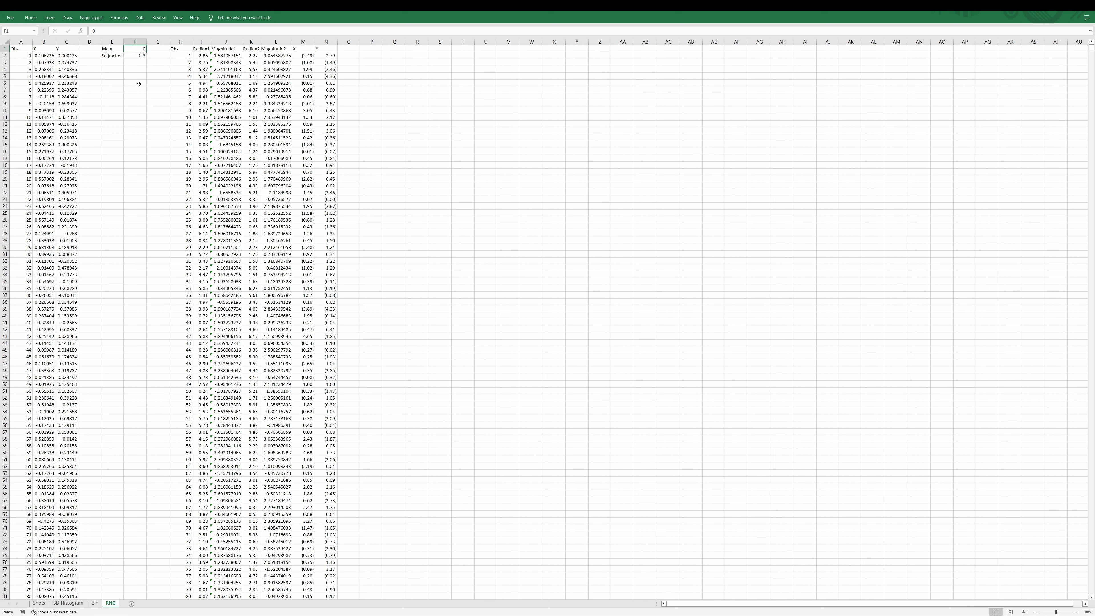
{"action": "left_click", "coordinate": [140, 59]}
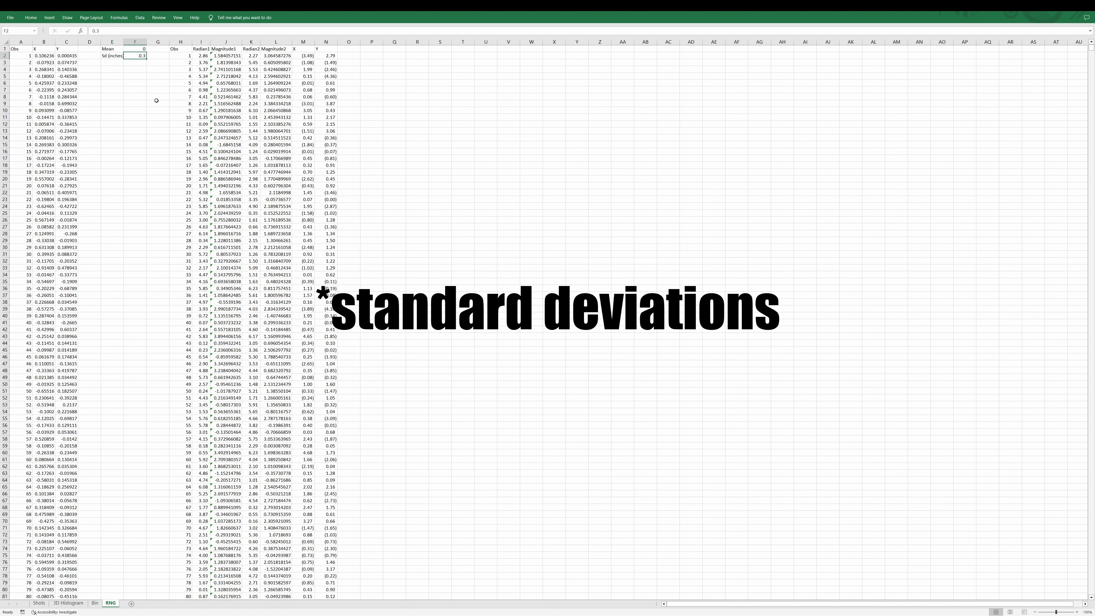
{"action": "left_click_drag", "start_coordinate": [49, 57], "coordinate": [49, 337]}
{"action": "left_click", "coordinate": [87, 281]}
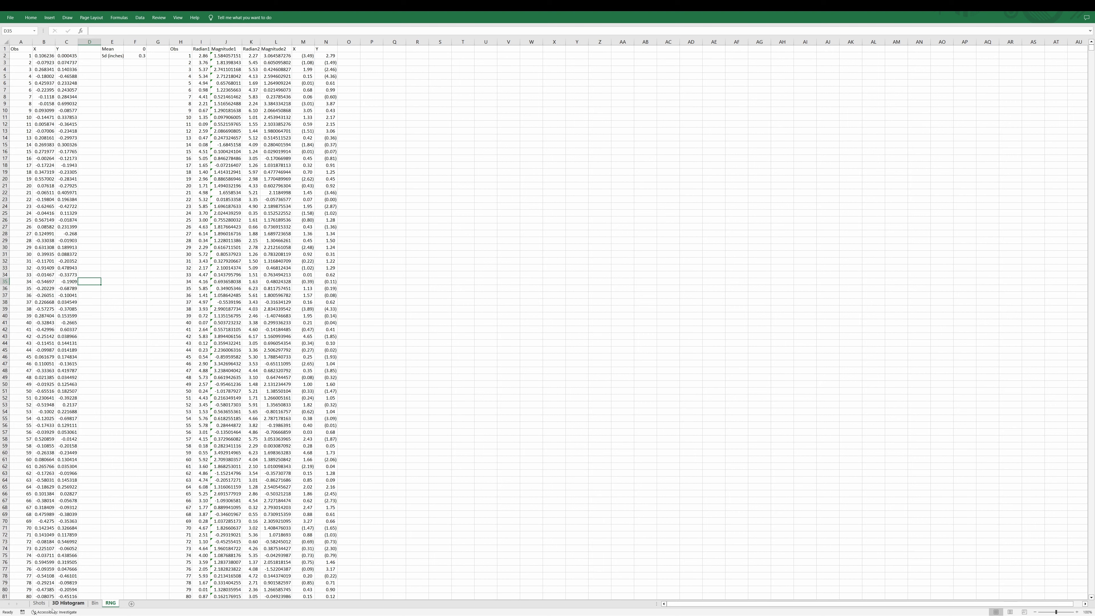
- Return to the Shots sheet and inspect the SQRT formula for the first shot's deviation in D2, leaving it unedited
{"action": "left_click", "coordinate": [39, 603]}
{"action": "mouse_move", "coordinate": [381, 218]}
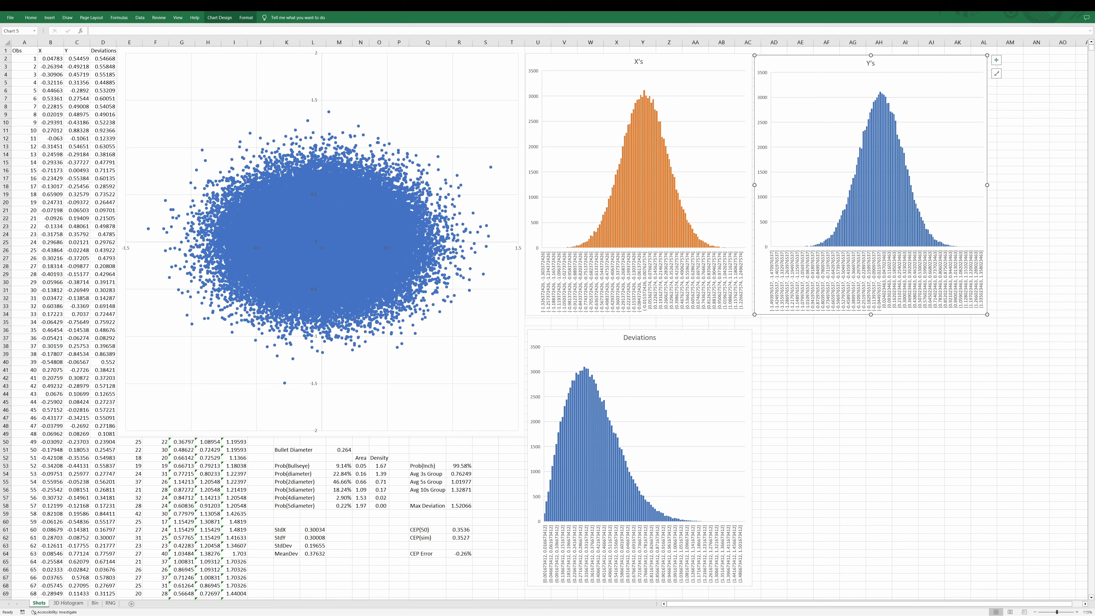
{"action": "mouse_move", "coordinate": [296, 190]}
{"action": "left_click", "coordinate": [101, 59]}
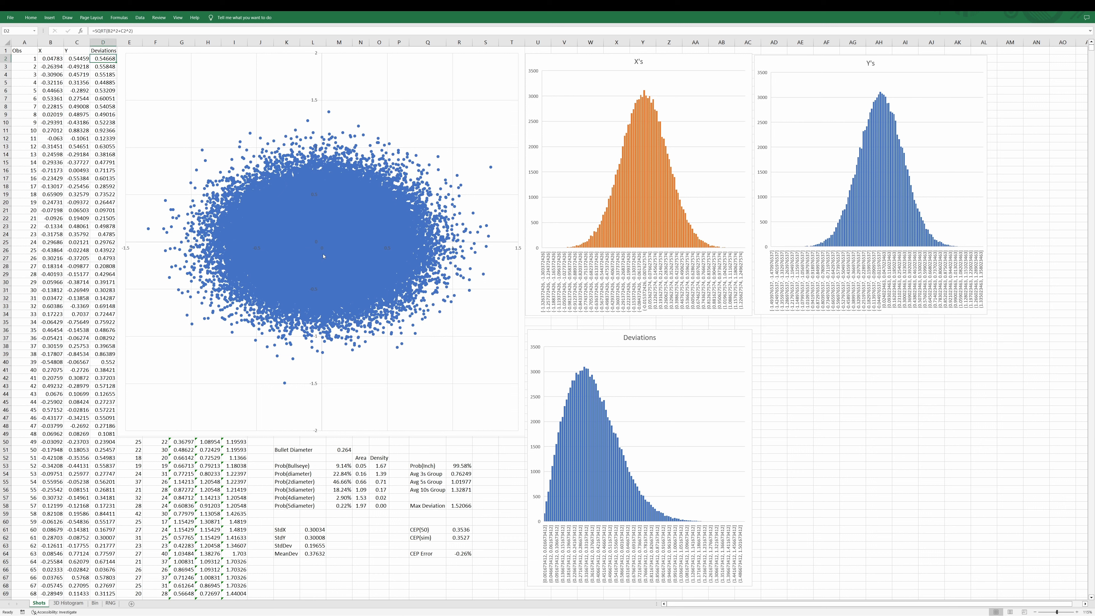
{"action": "mouse_move", "coordinate": [324, 256]}
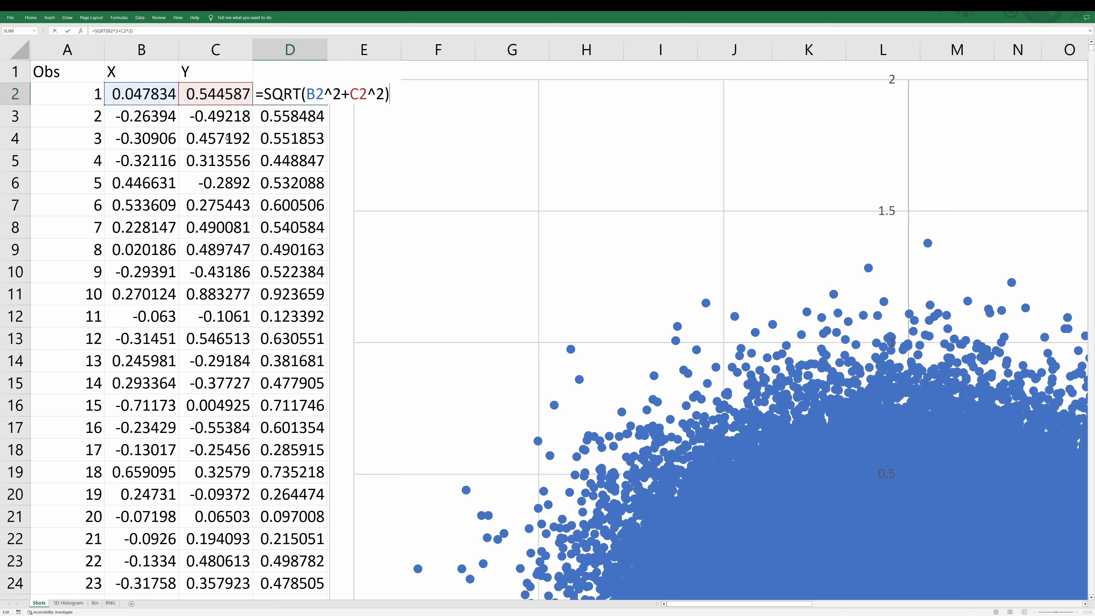
{"action": "key", "text": "Return"}
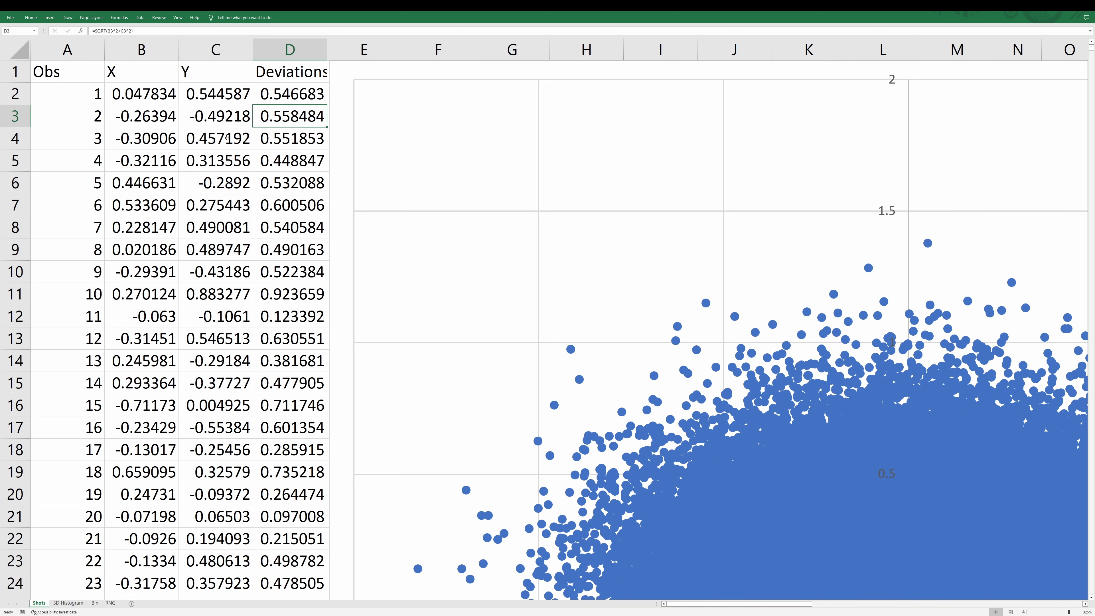
- Zoom out to examine the scatter chart near its centre and bring the Deviations histogram into view
{"action": "scroll", "coordinate": [227, 138], "scroll_direction": "down", "scroll_amount": 12}
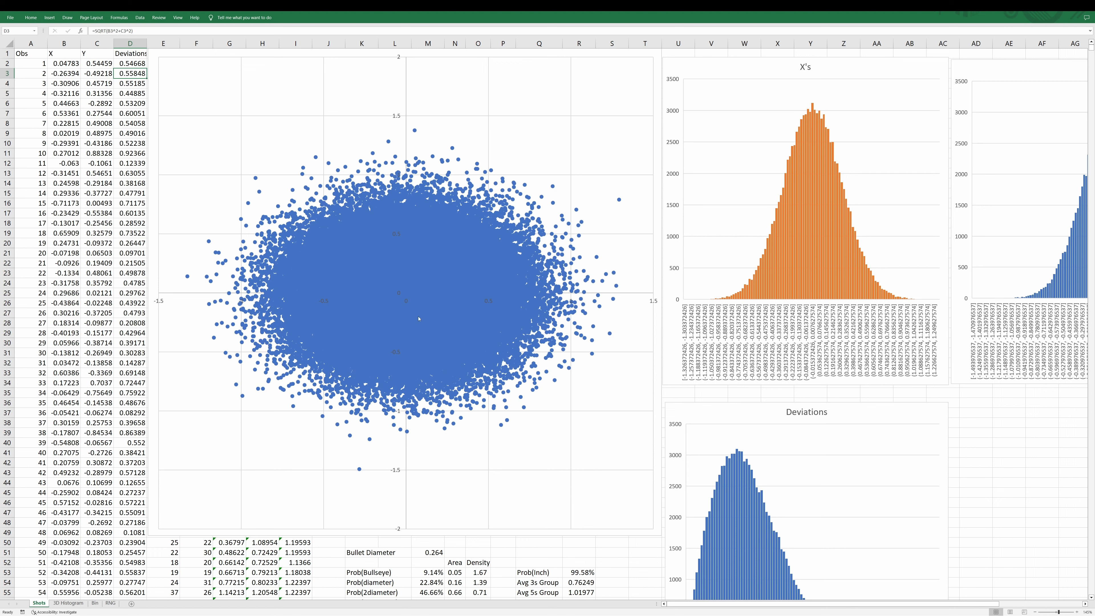
{"action": "mouse_move", "coordinate": [439, 329]}
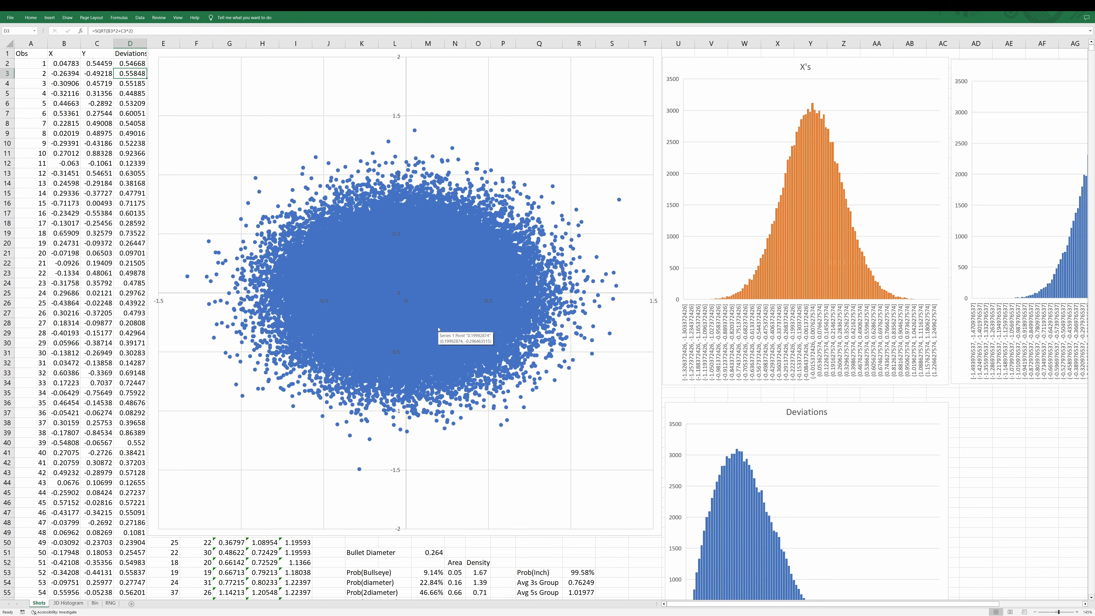
{"action": "scroll", "coordinate": [704, 366], "scroll_direction": "down", "scroll_amount": 8}
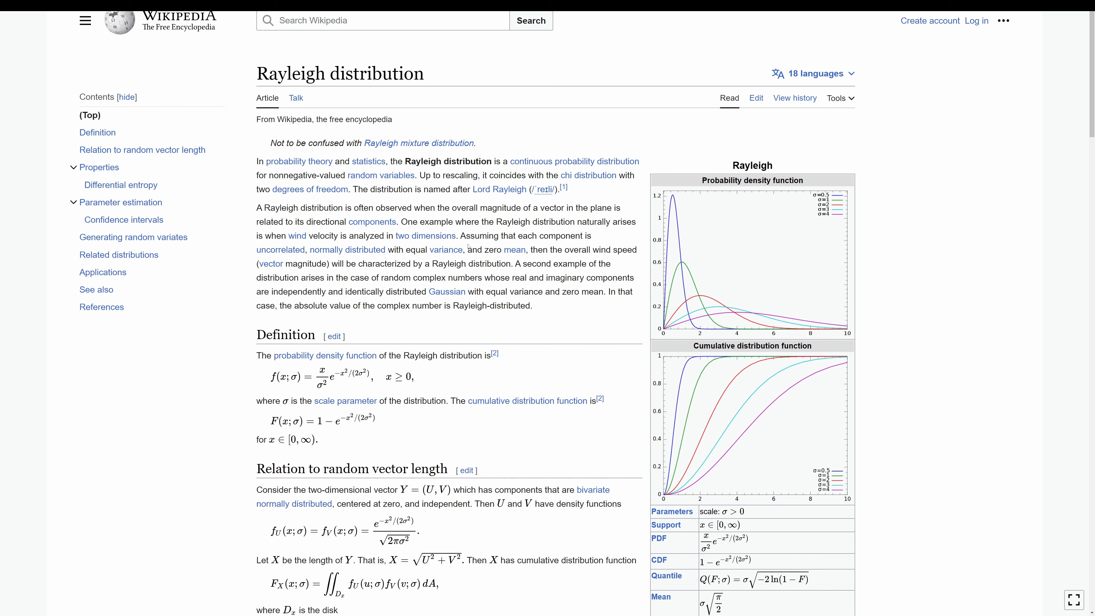
- In Wikipedia's Rayleigh distribution article, find the Applications section and highlight the sentence about ballistics and circular error probable
{"action": "scroll", "coordinate": [473, 207], "scroll_direction": "down", "scroll_amount": 10}
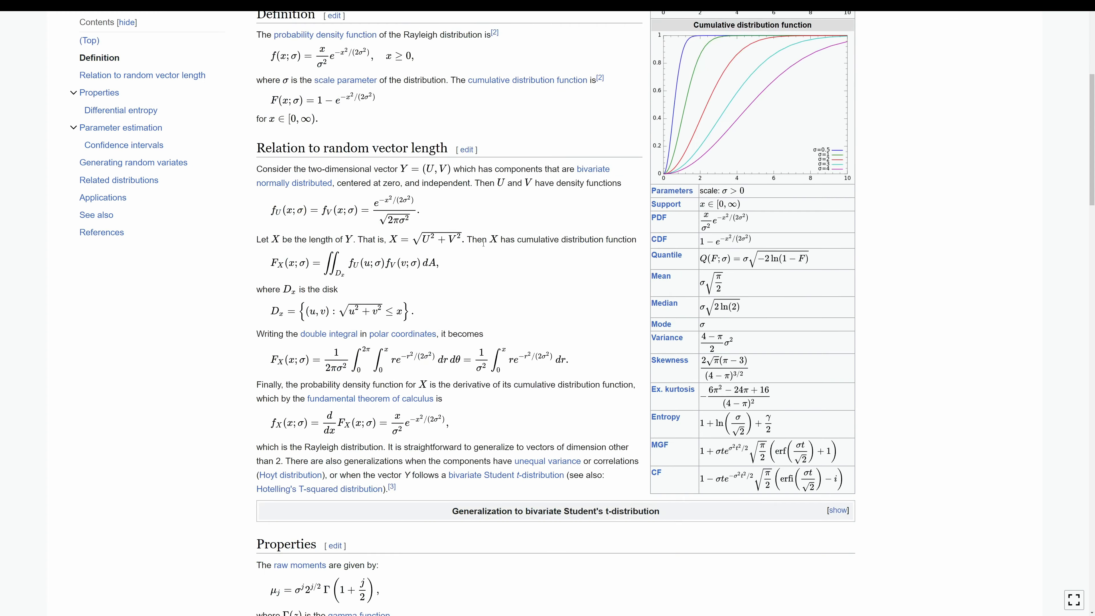
{"action": "scroll", "coordinate": [497, 276], "scroll_direction": "down", "scroll_amount": 15}
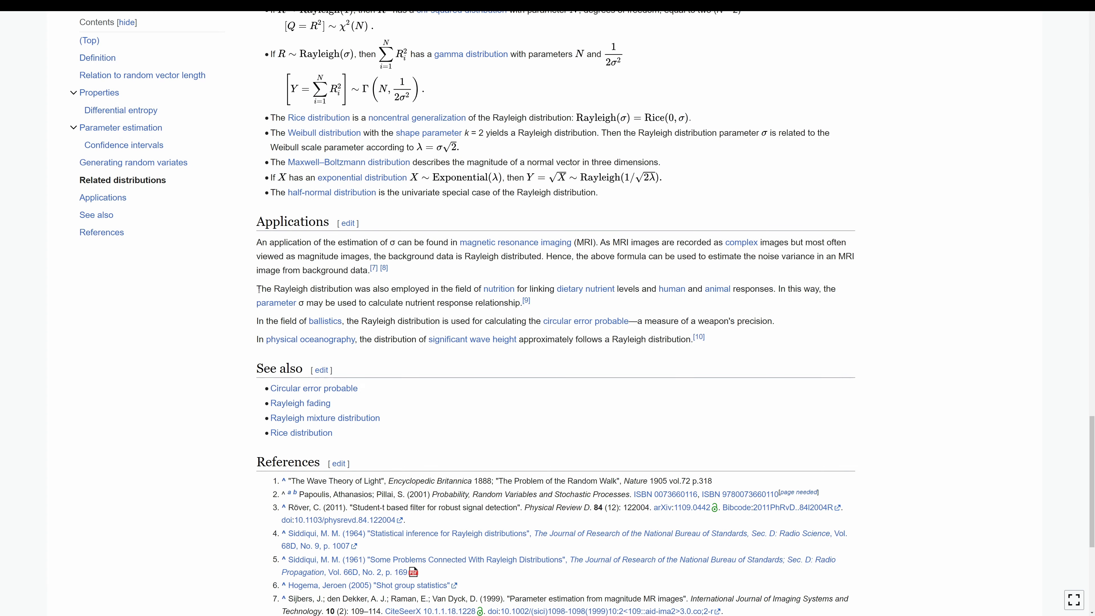
{"action": "left_click_drag", "start_coordinate": [258, 321], "coordinate": [786, 323]}
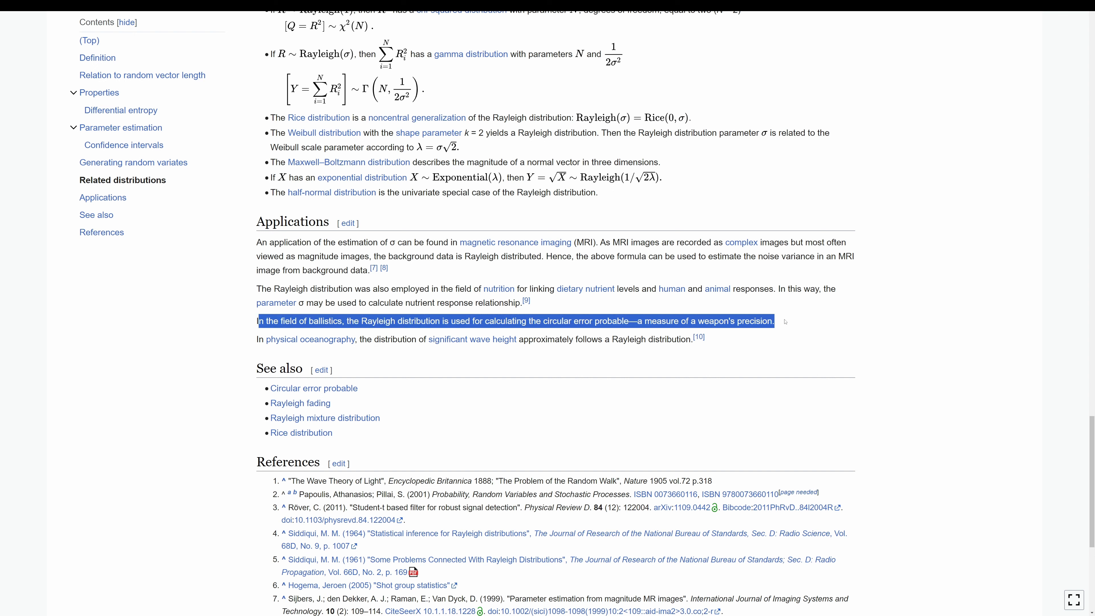
{"action": "left_click", "coordinate": [800, 322]}
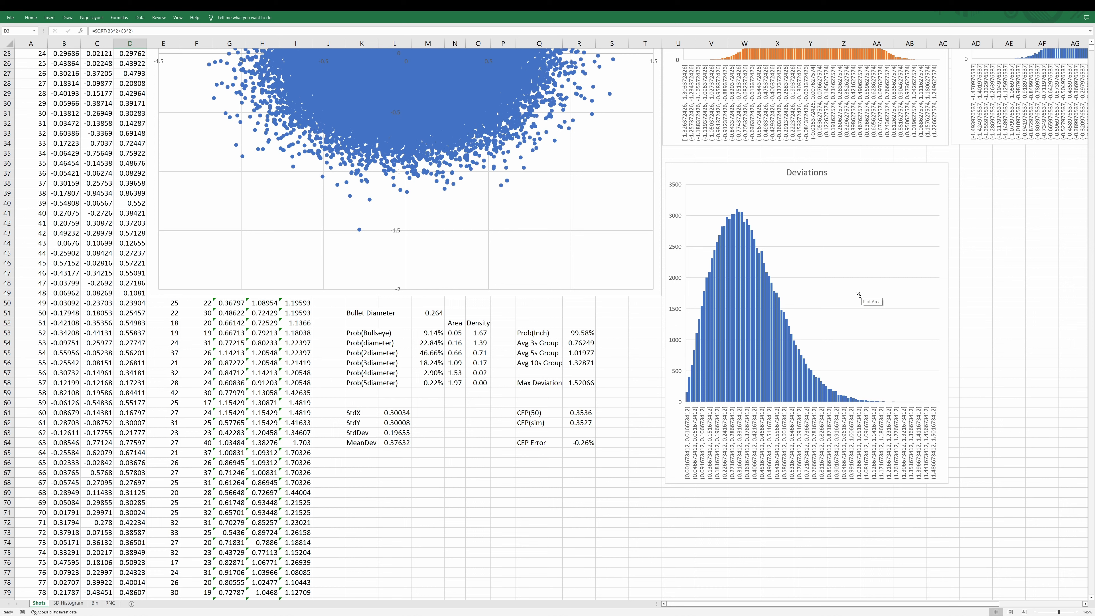
- Select the Deviations histogram on the Shots sheet to examine its shape, and deselect it
{"action": "left_click", "coordinate": [824, 187]}
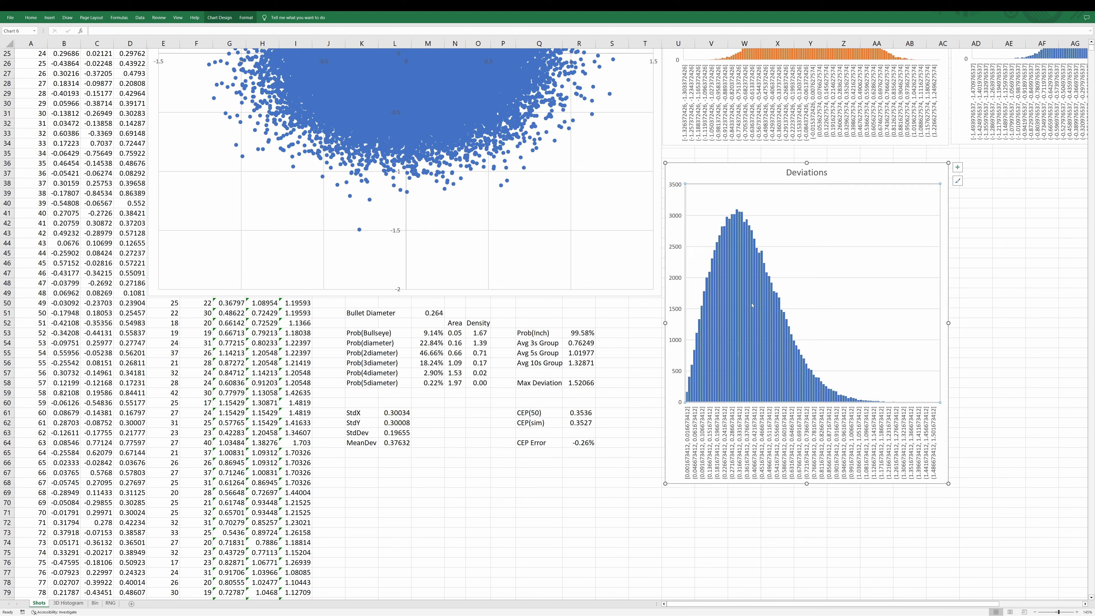
{"action": "mouse_move", "coordinate": [731, 348]}
{"action": "key", "text": "Escape"}
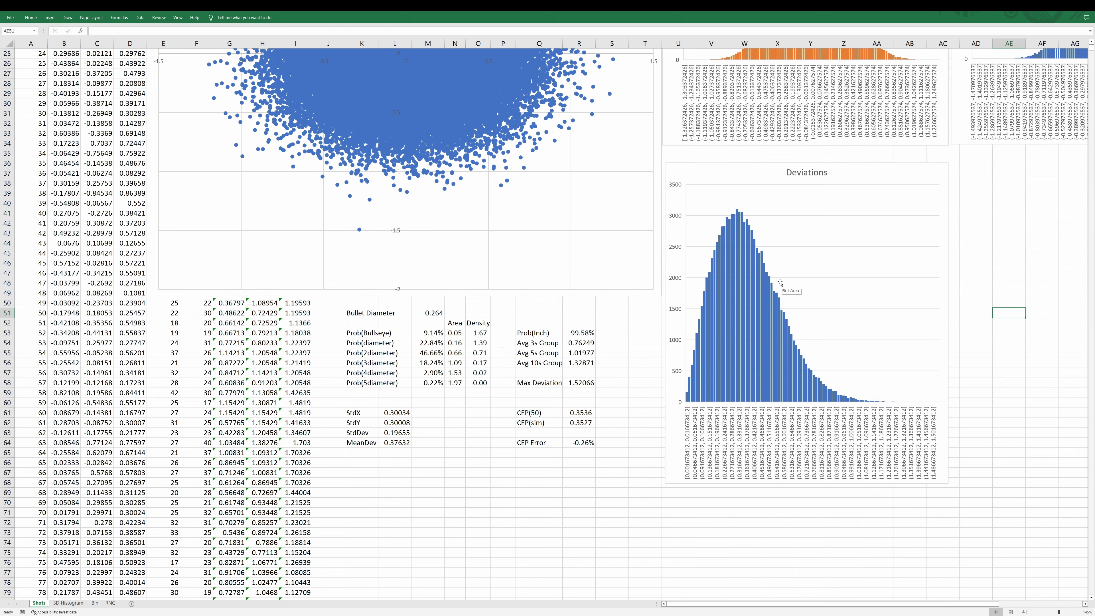
- Compare the centre of the scatter chart with the X's and Y's histograms on the Shots sheet
{"action": "scroll", "coordinate": [497, 255], "scroll_direction": "up", "scroll_amount": 5}
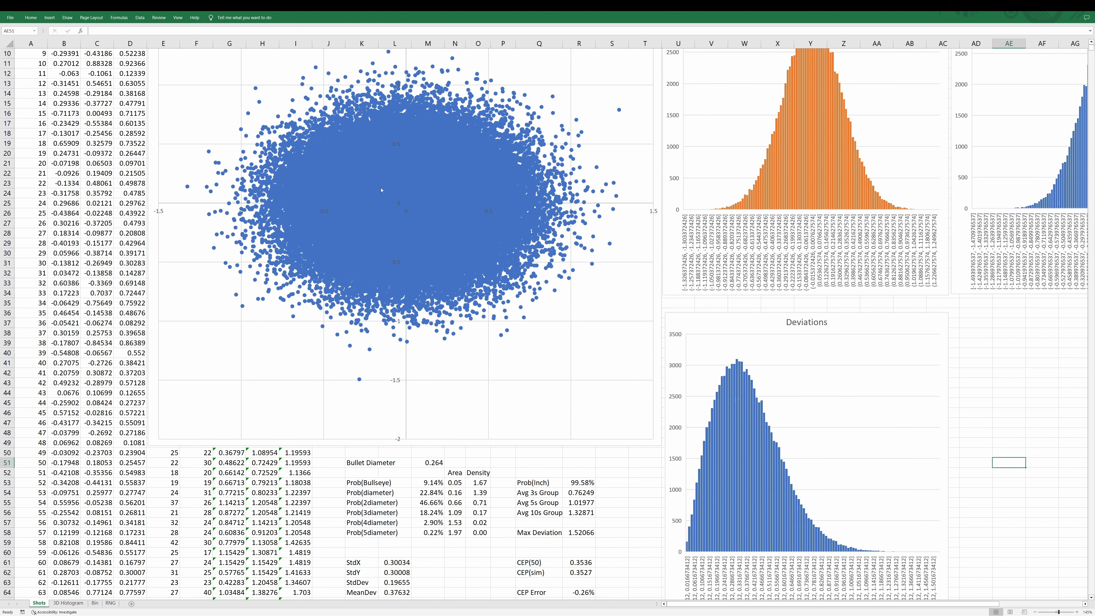
{"action": "scroll", "coordinate": [381, 189], "scroll_direction": "up", "scroll_amount": 3}
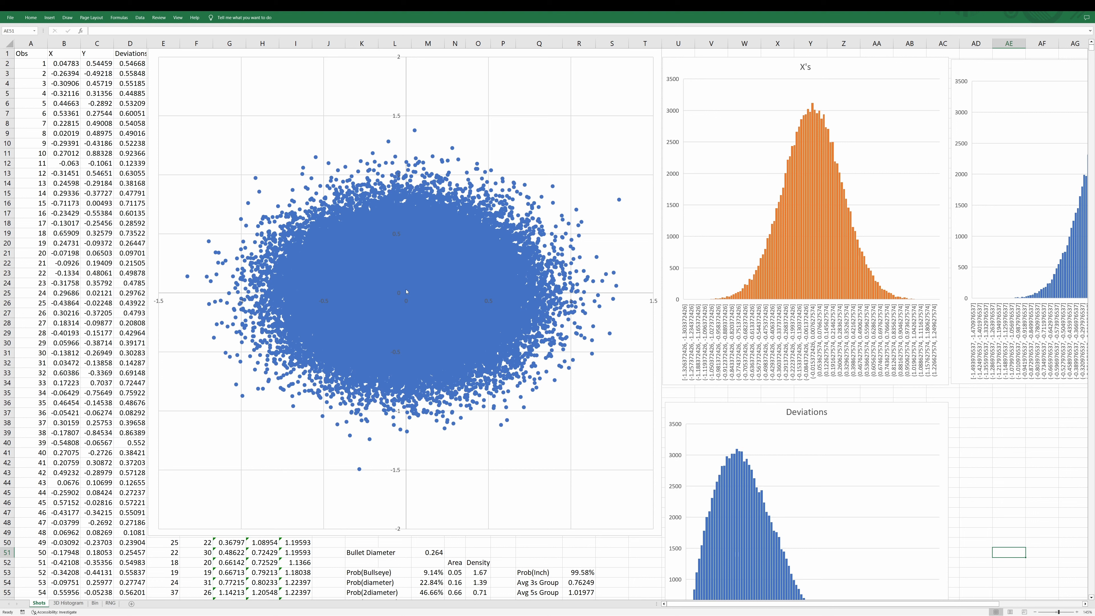
{"action": "mouse_move", "coordinate": [406, 291]}
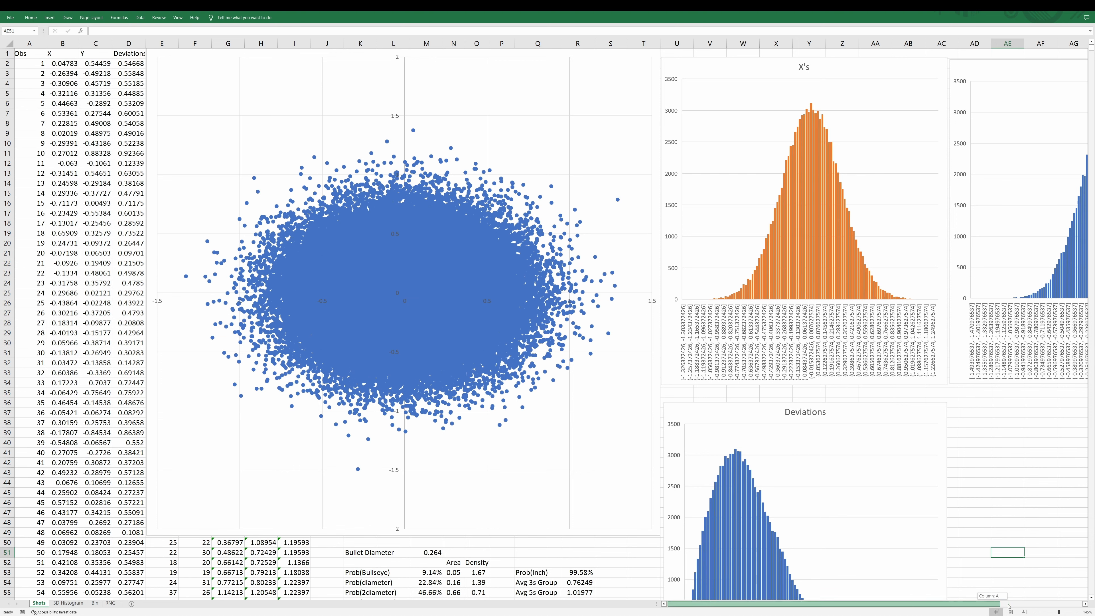
{"action": "scroll", "coordinate": [642, 203], "scroll_direction": "right", "scroll_amount": 4}
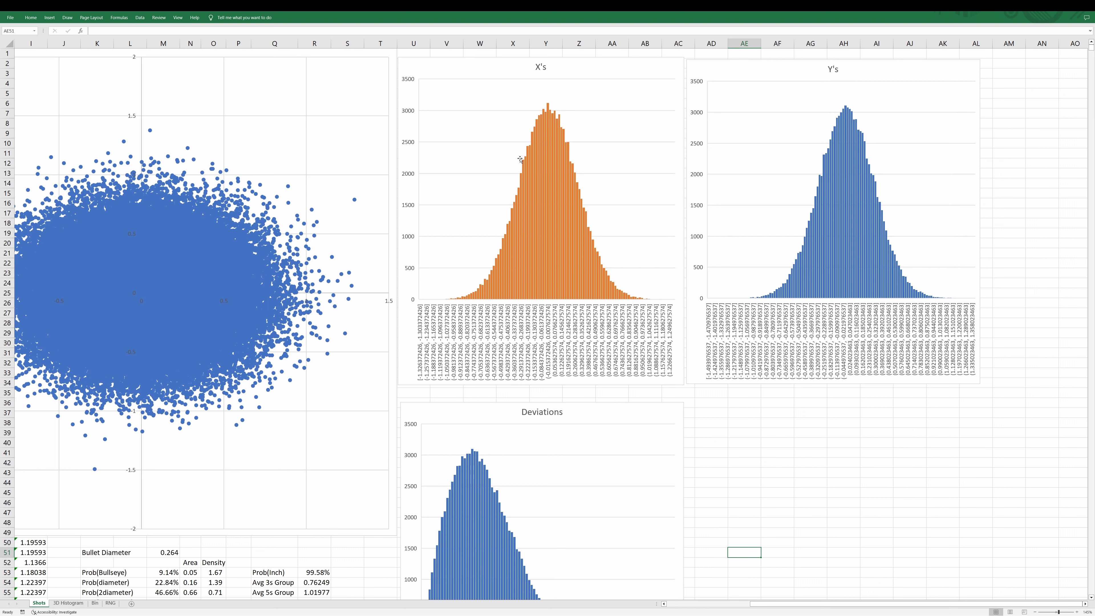
{"action": "left_click", "coordinate": [596, 151]}
{"action": "left_click", "coordinate": [722, 147]}
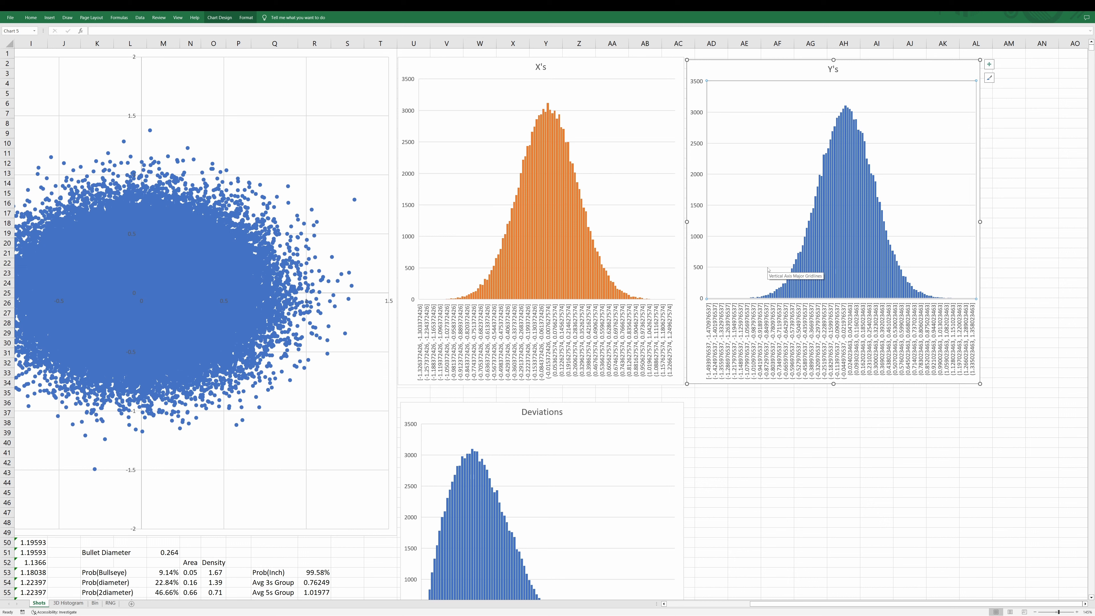
{"action": "left_click_drag", "start_coordinate": [784, 604], "coordinate": [690, 604]}
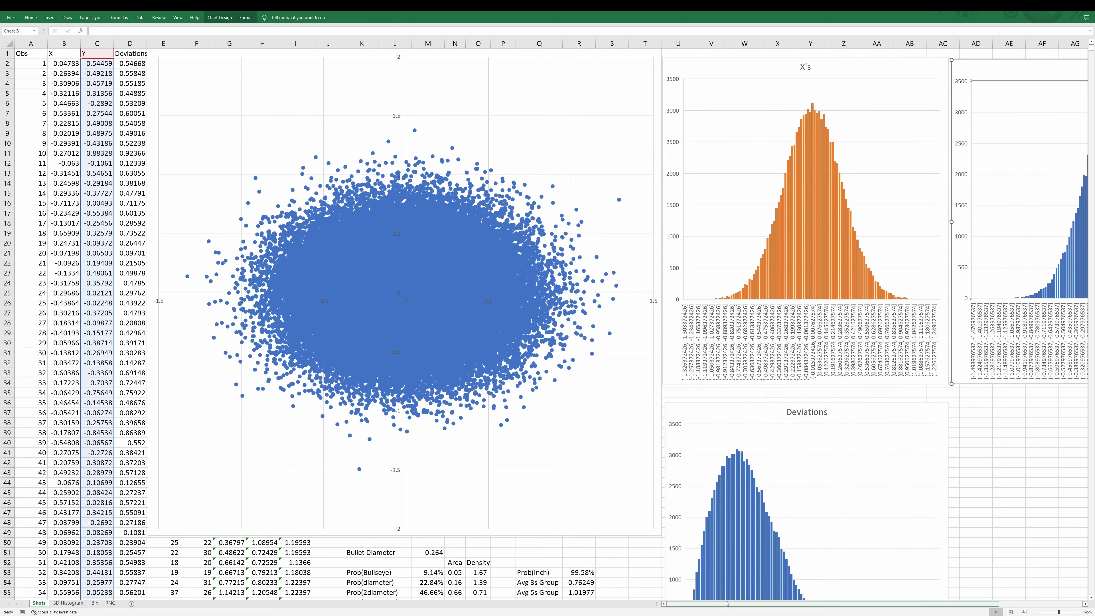
- Highlight the 50-by-50 grid of bin counts on the Bin sheet and show the Impact Density chart on the 3D Histogram sheet
{"action": "left_click", "coordinate": [95, 603]}
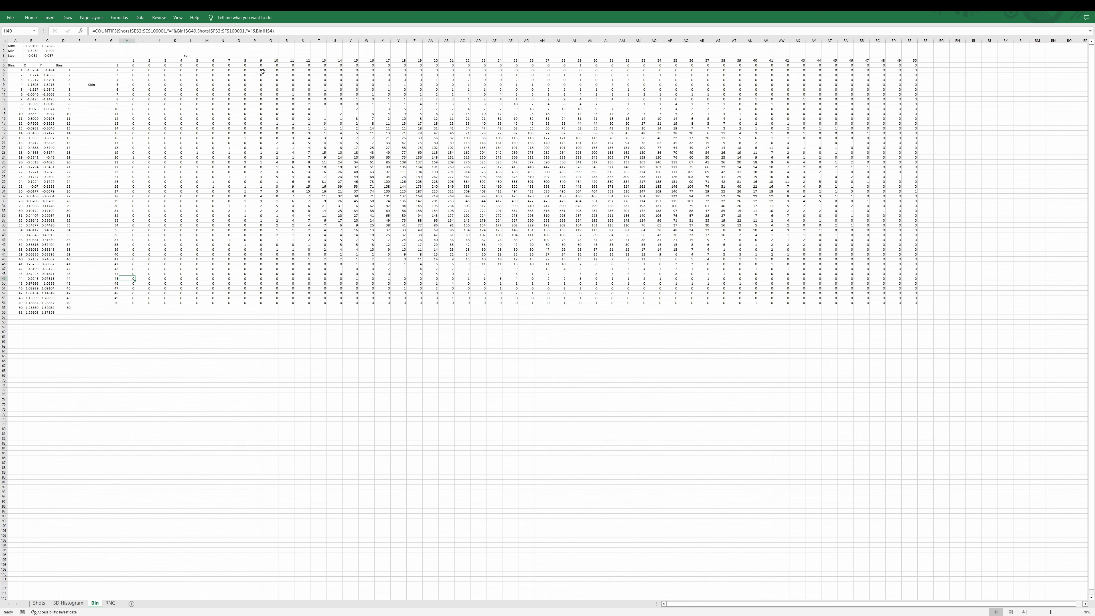
{"action": "left_click_drag", "start_coordinate": [133, 63], "coordinate": [917, 308]}
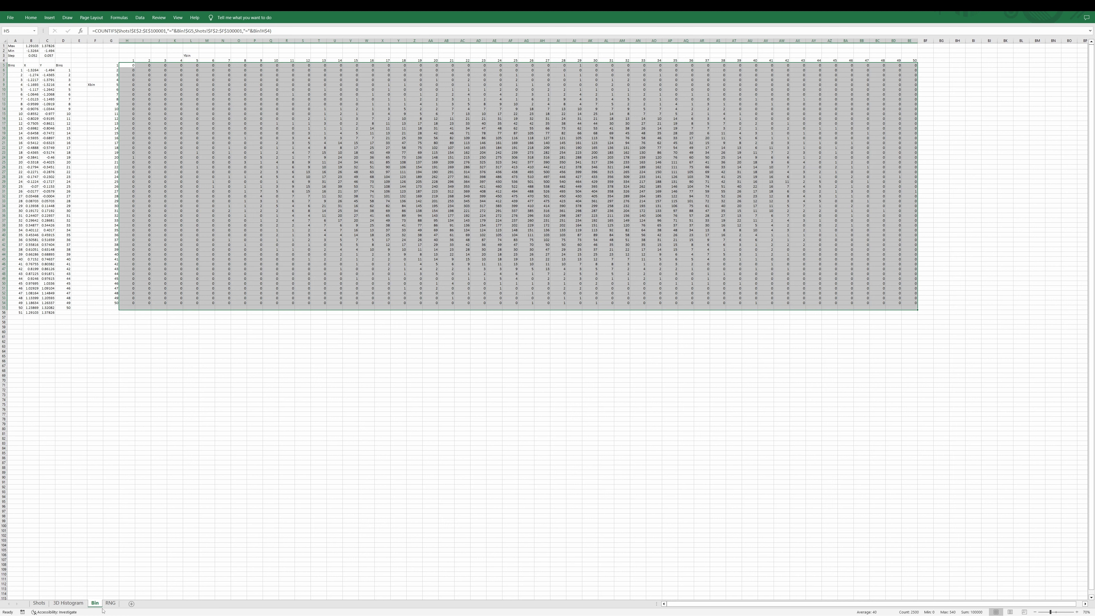
{"action": "left_click", "coordinate": [68, 603]}
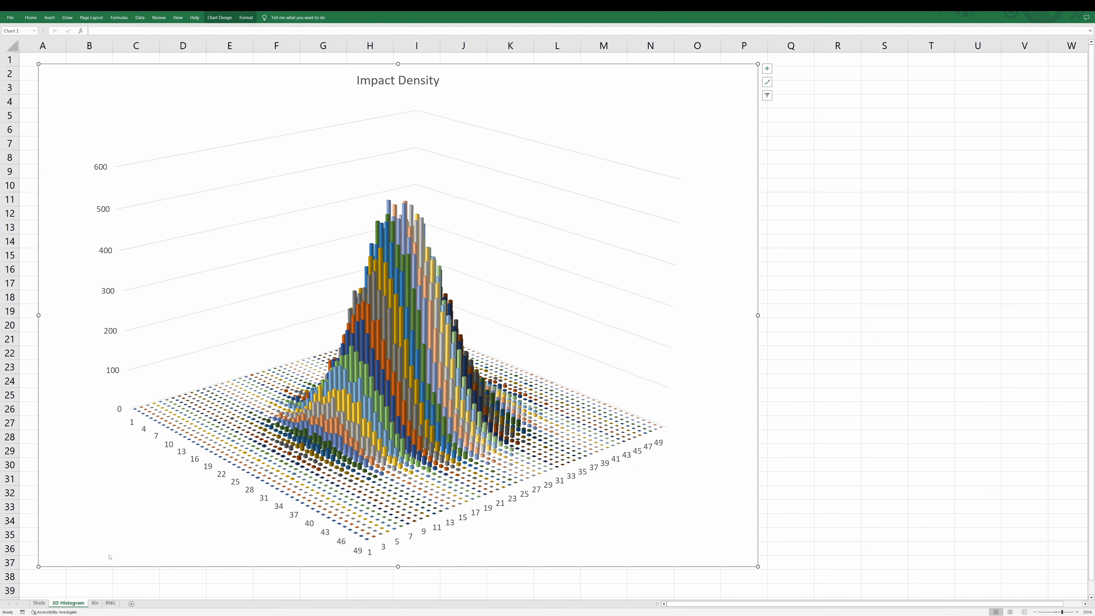
- Return to the Shots sheet and compare the Deviations histogram with the X's histogram and the scatter chart
{"action": "left_click", "coordinate": [42, 605]}
{"action": "scroll", "coordinate": [860, 470], "scroll_direction": "down", "scroll_amount": 9}
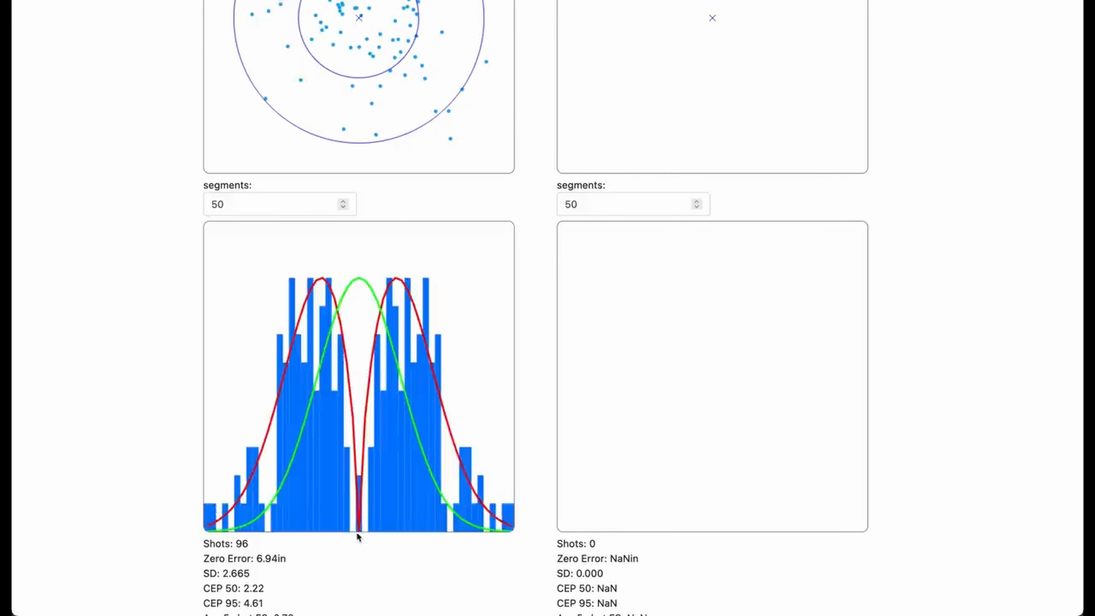
{"action": "scroll", "coordinate": [360, 535], "scroll_direction": "up", "scroll_amount": 5}
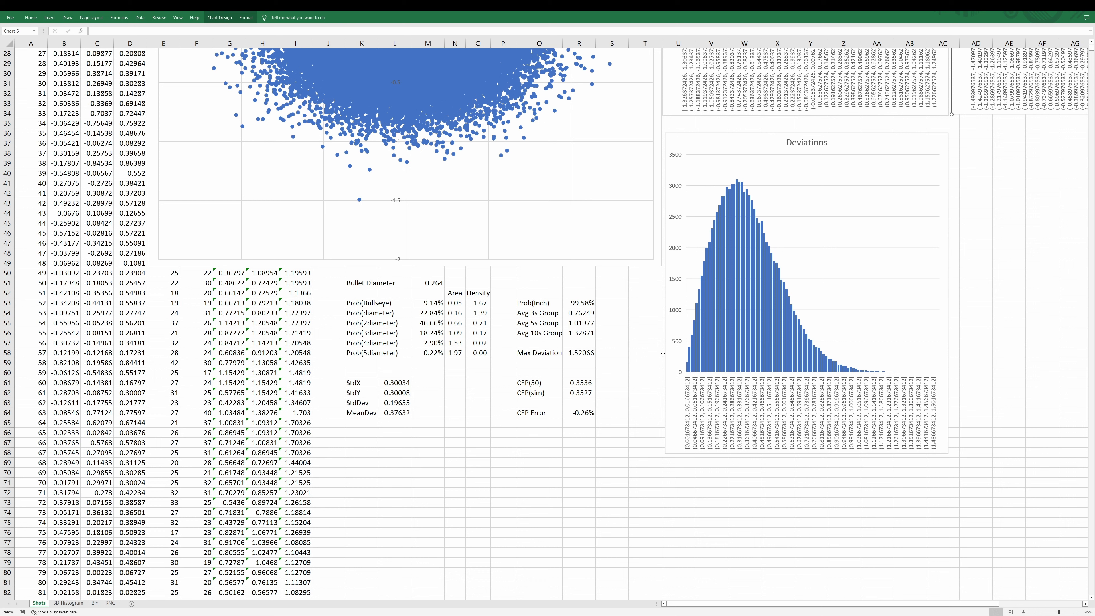
{"action": "scroll", "coordinate": [662, 352], "scroll_direction": "up", "scroll_amount": 8}
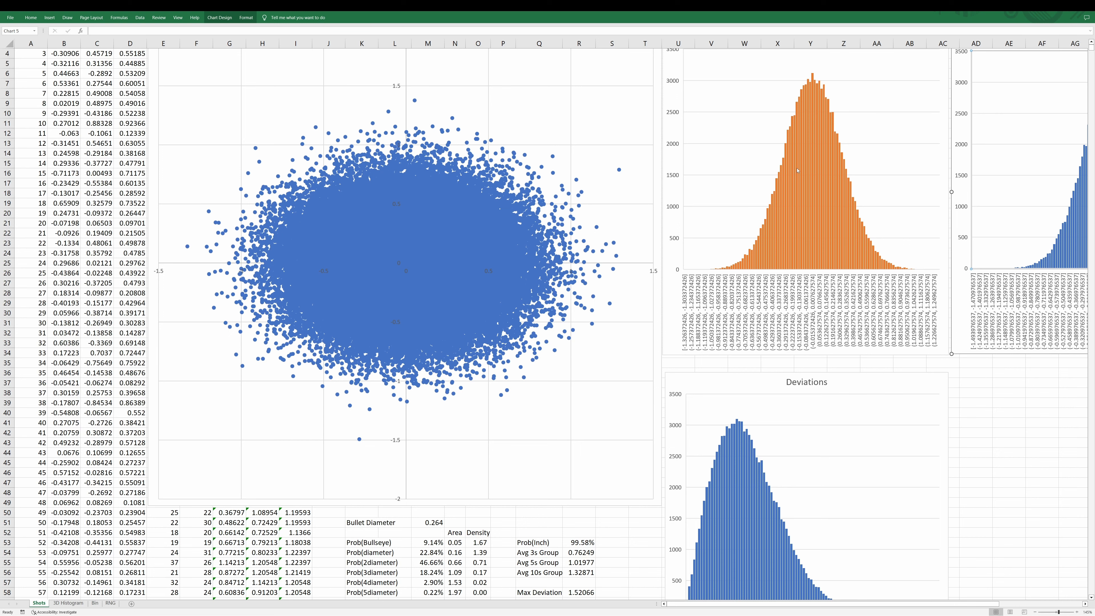
{"action": "scroll", "coordinate": [834, 287], "scroll_direction": "down", "scroll_amount": 6}
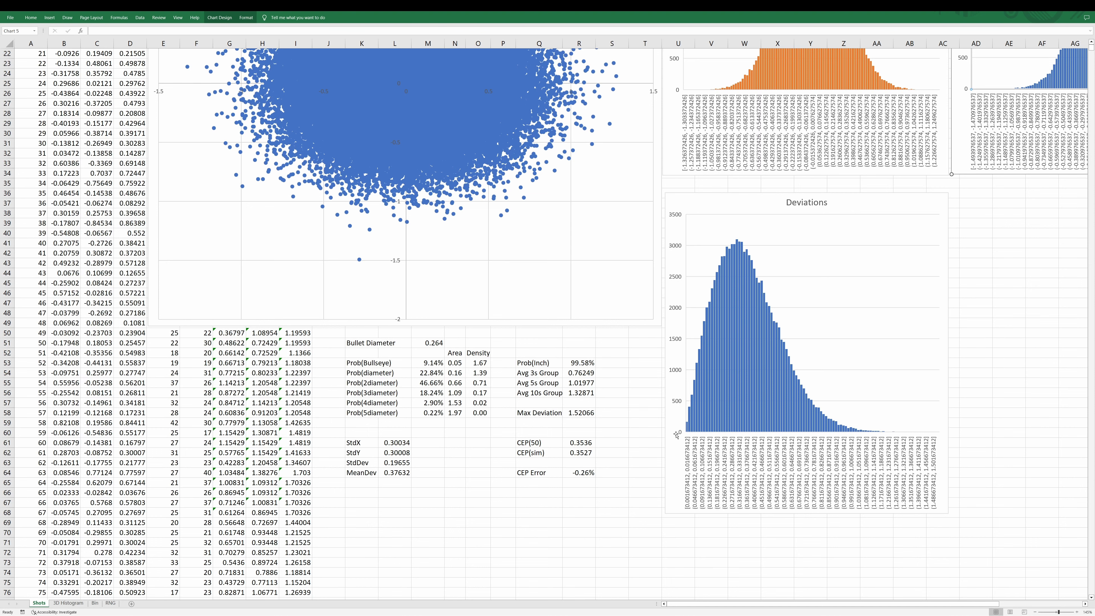
{"action": "scroll", "coordinate": [678, 432], "scroll_direction": "up", "scroll_amount": 7}
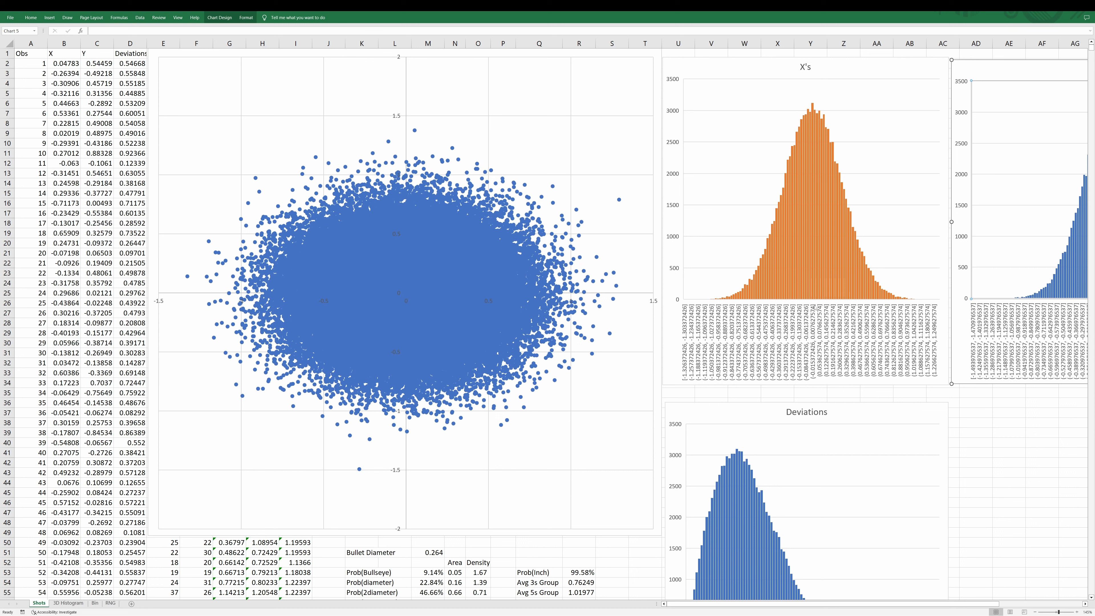
- Select the X's and Y's histogram series in turn to compare their peaks with the centre of the scatter chart
{"action": "left_click_drag", "start_coordinate": [806, 604], "coordinate": [879, 604]}
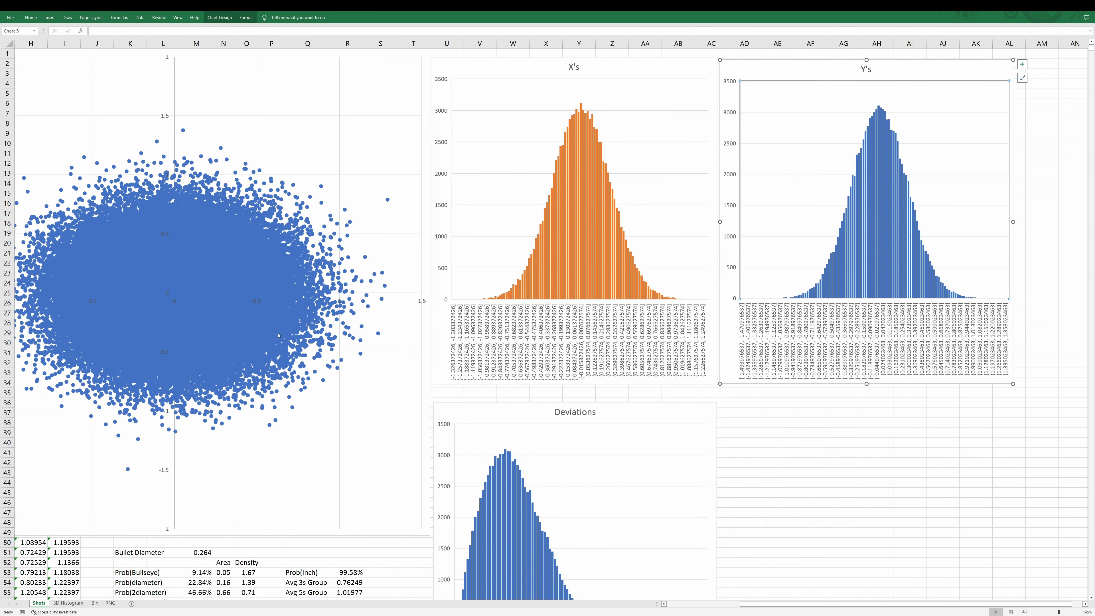
{"action": "mouse_move", "coordinate": [181, 296]}
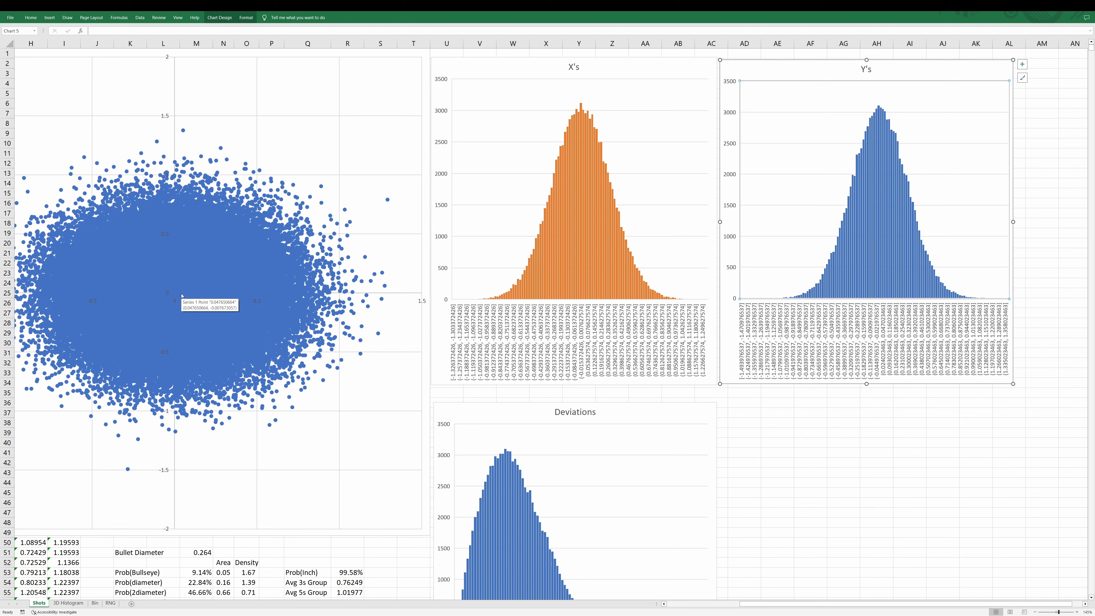
{"action": "left_click", "coordinate": [581, 106]}
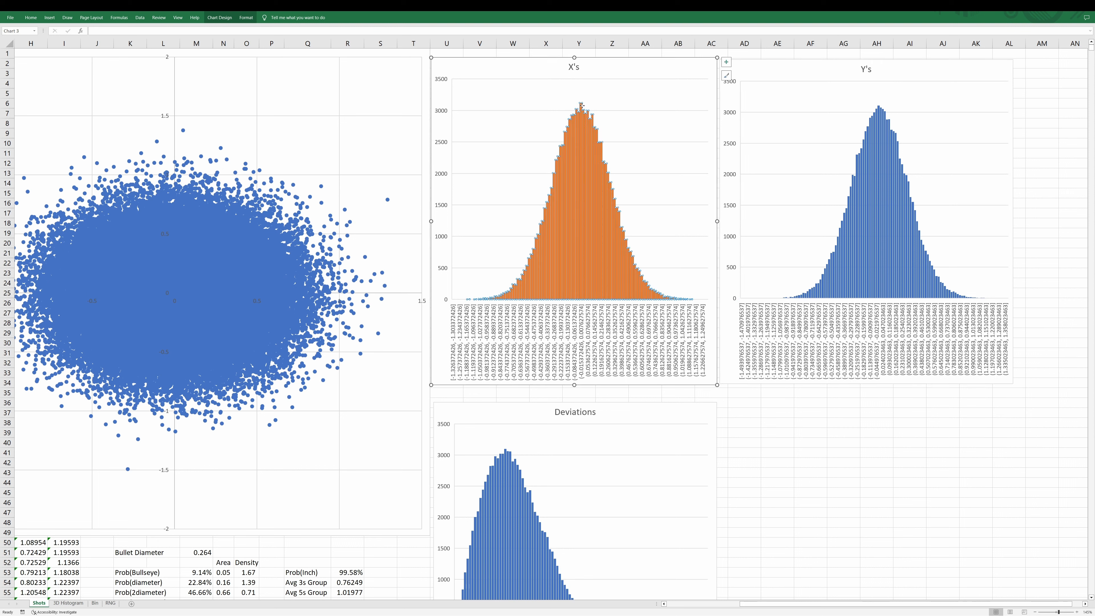
{"action": "left_click", "coordinate": [879, 107]}
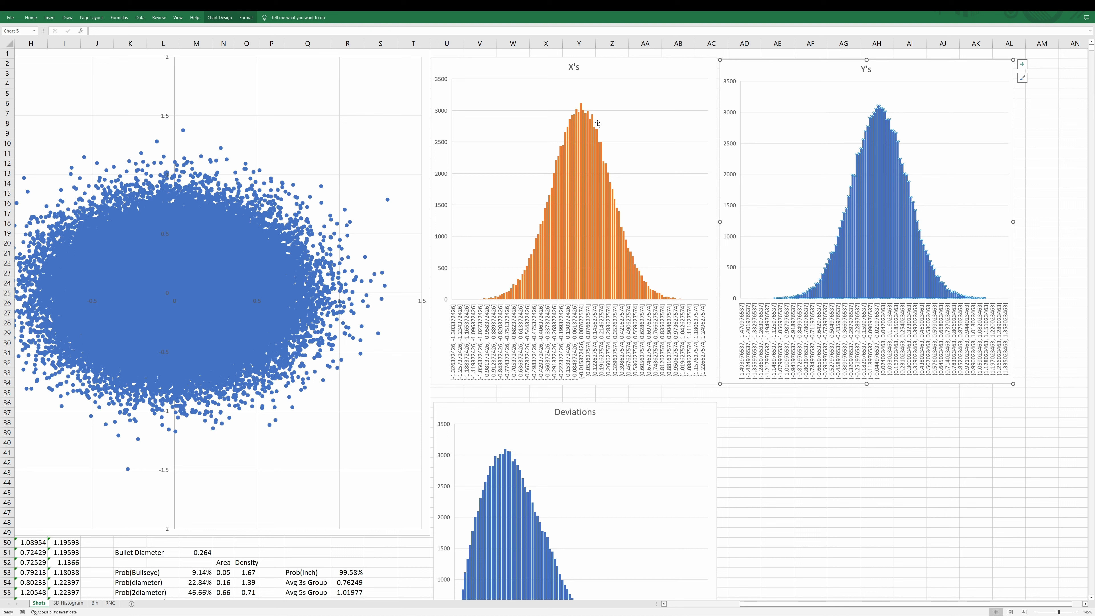
{"action": "left_click", "coordinate": [582, 107]}
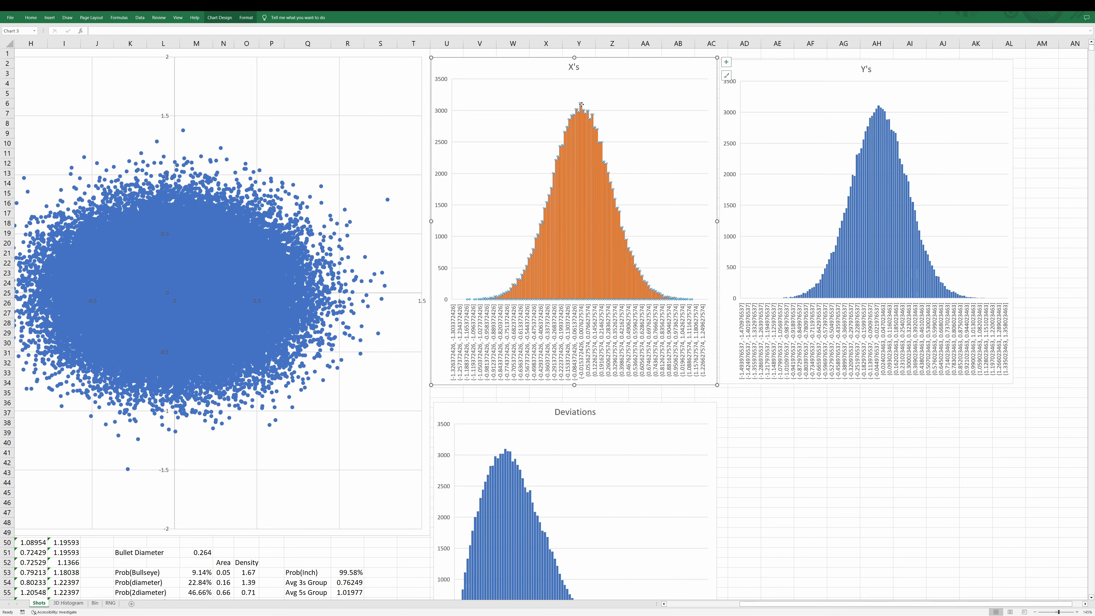
{"action": "left_click", "coordinate": [880, 109]}
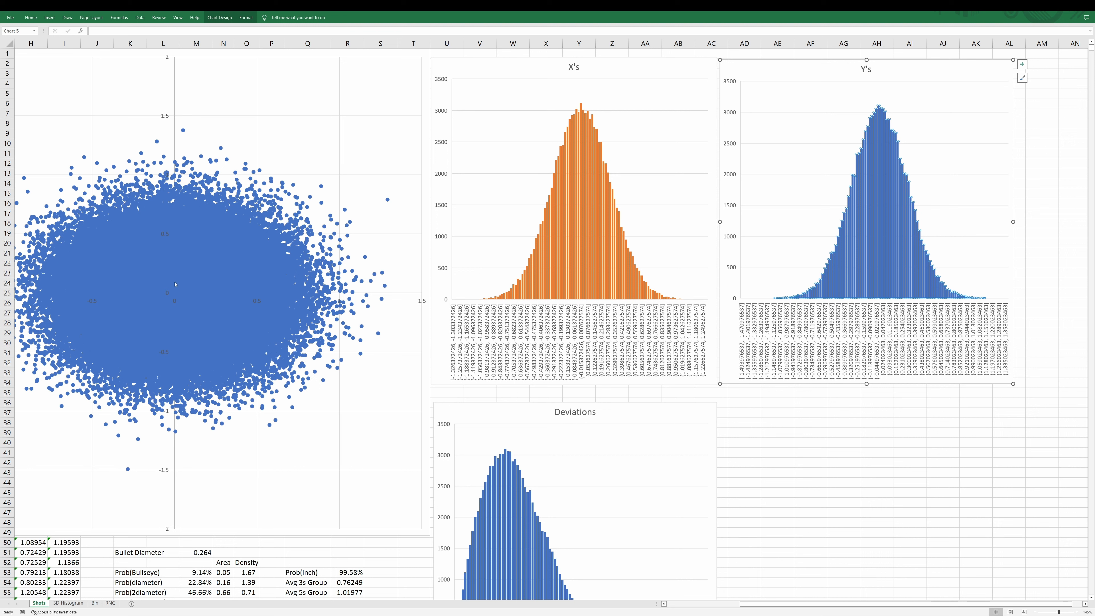
{"action": "mouse_move", "coordinate": [169, 283]}
{"action": "left_click_drag", "start_coordinate": [810, 604], "coordinate": [732, 603]}
{"action": "mouse_move", "coordinate": [424, 294]}
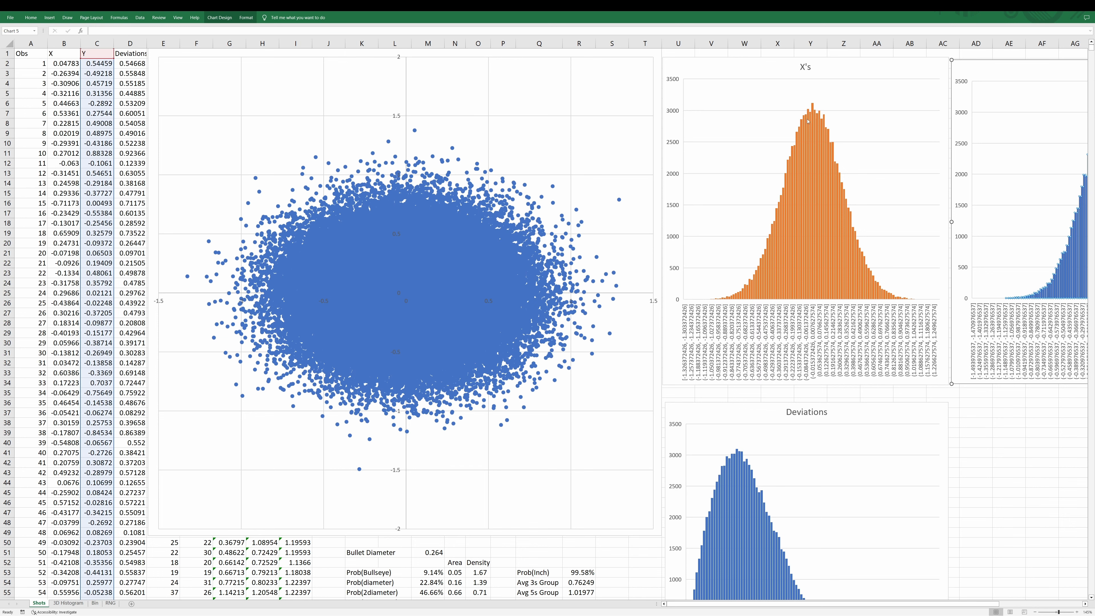
- Examine the shape of the Deviations histogram against the X's and Y's histograms and select its title
{"action": "left_click_drag", "start_coordinate": [922, 604], "coordinate": [1007, 594]}
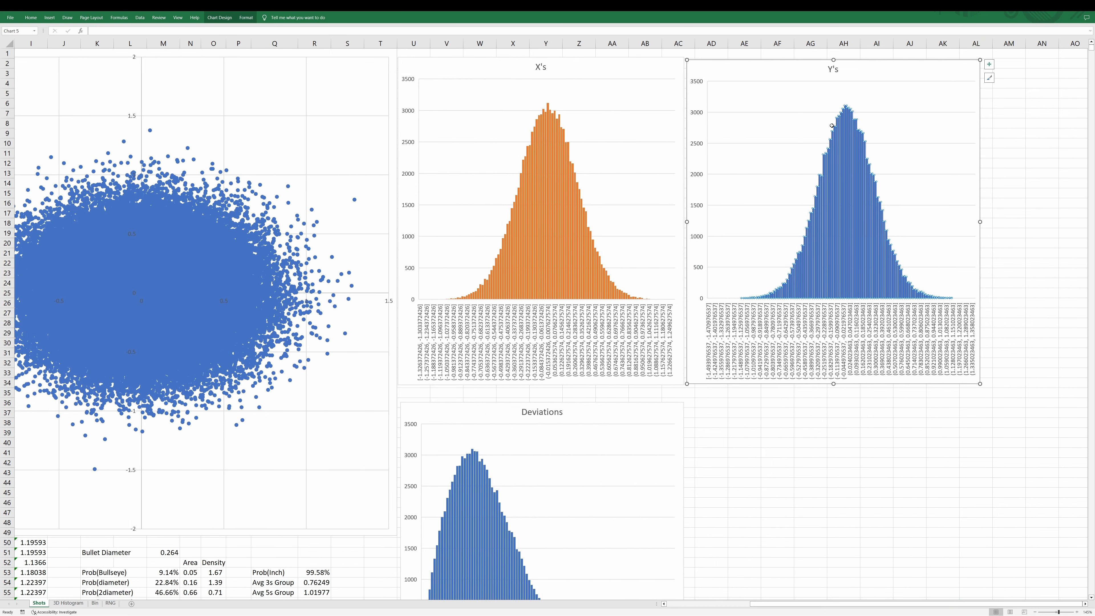
{"action": "scroll", "coordinate": [569, 477], "scroll_direction": "down", "scroll_amount": 7}
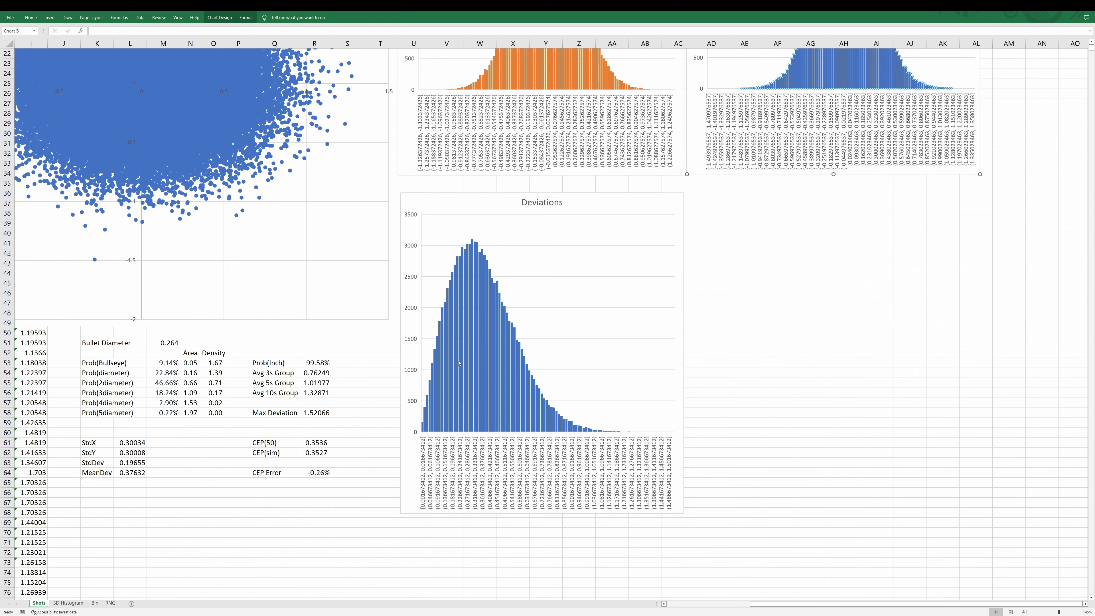
{"action": "scroll", "coordinate": [168, 172], "scroll_direction": "up", "scroll_amount": 3}
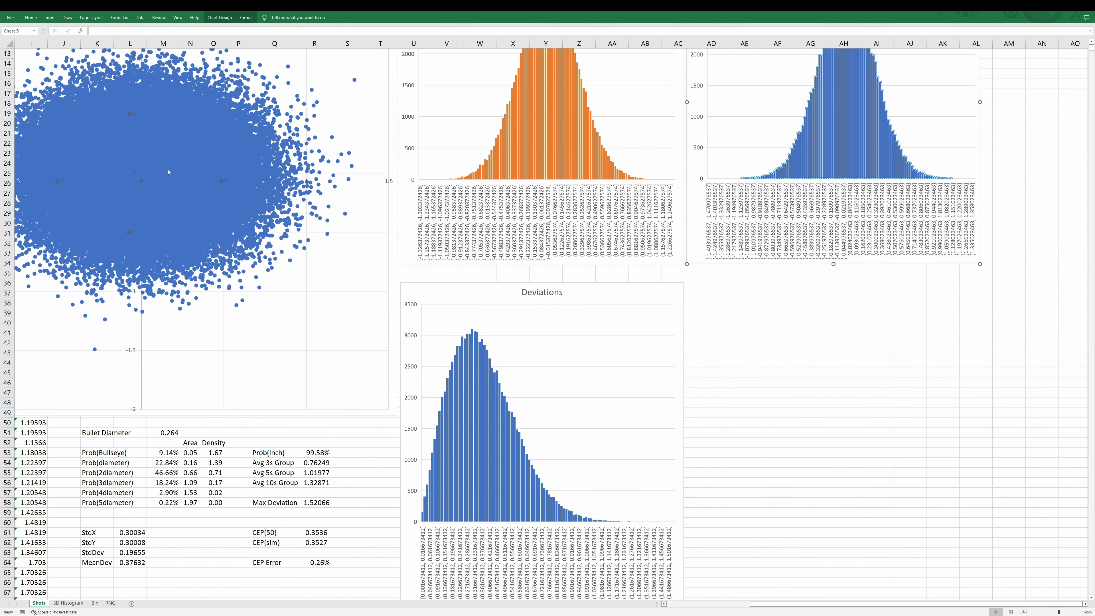
{"action": "left_click", "coordinate": [532, 295]}
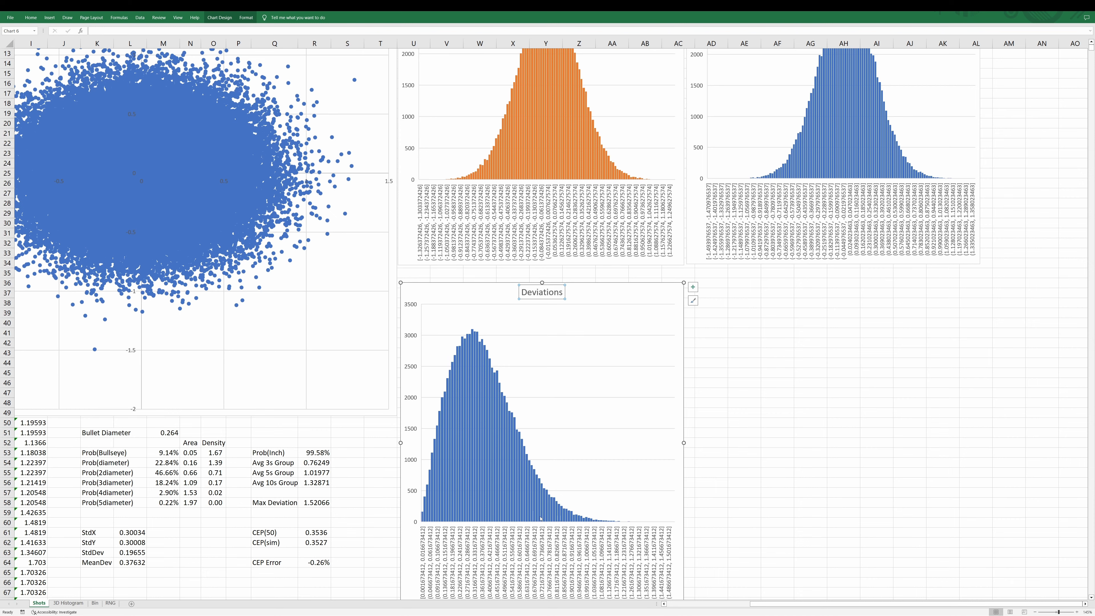
- Highlight the X's series, the Y's series and the scatter chart's shot series to relate both peaks to the target centre
{"action": "scroll", "coordinate": [602, 460], "scroll_direction": "up", "scroll_amount": 2}
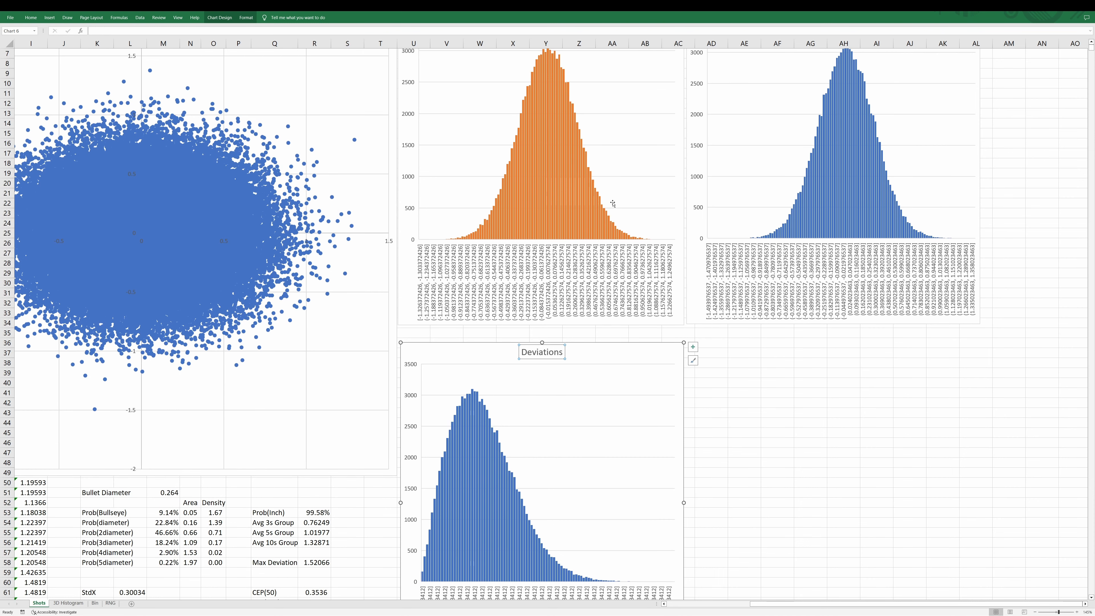
{"action": "scroll", "coordinate": [612, 203], "scroll_direction": "up", "scroll_amount": 2}
{"action": "left_click", "coordinate": [548, 114]}
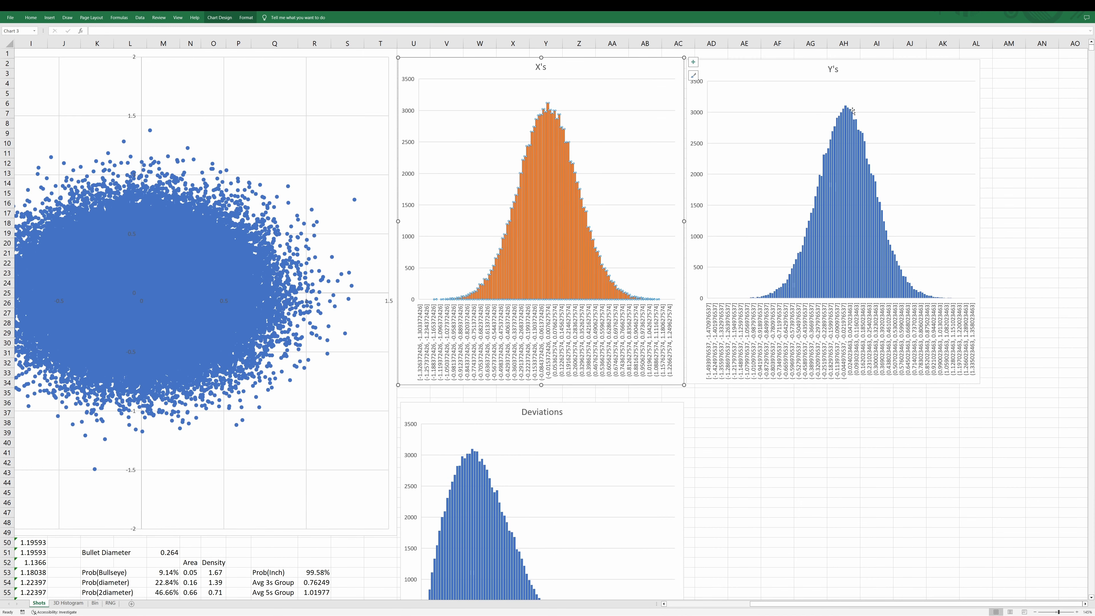
{"action": "left_click", "coordinate": [847, 110]}
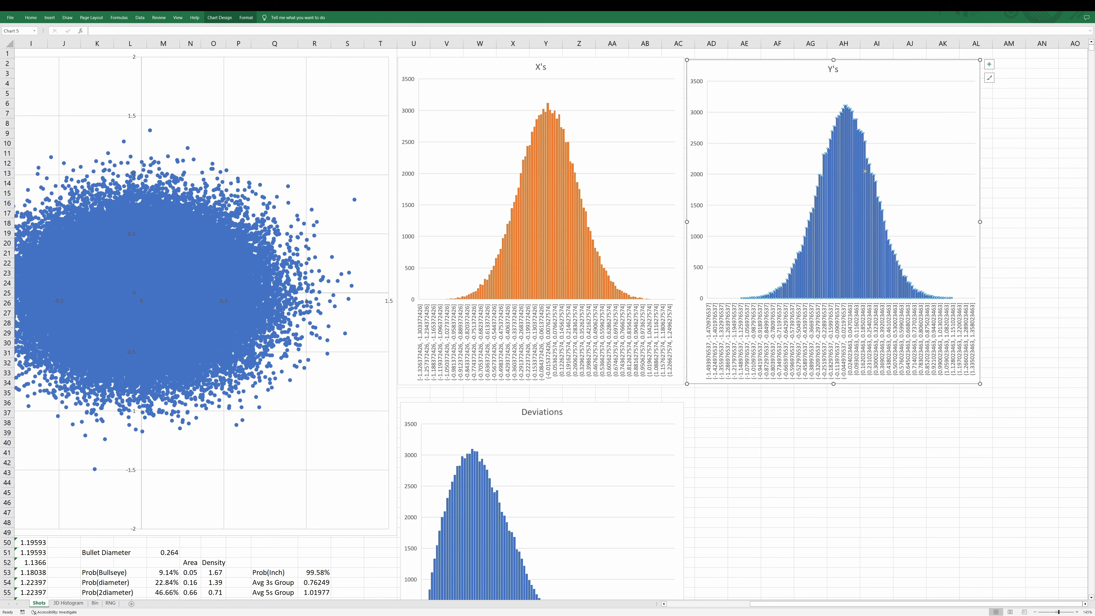
{"action": "left_click_drag", "start_coordinate": [933, 604], "coordinate": [843, 613]}
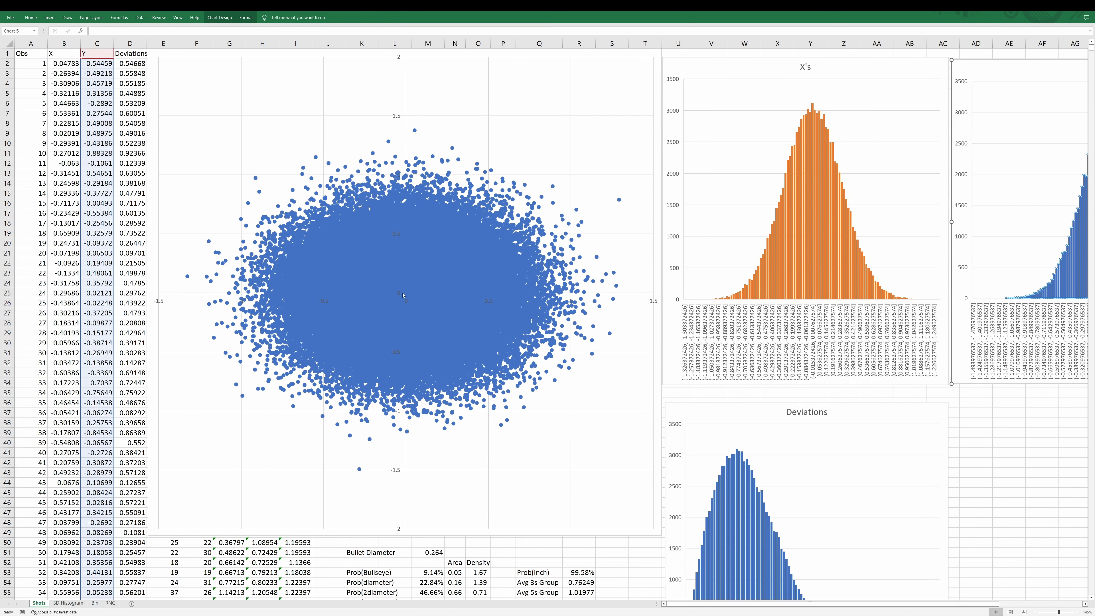
{"action": "left_click", "coordinate": [404, 295]}
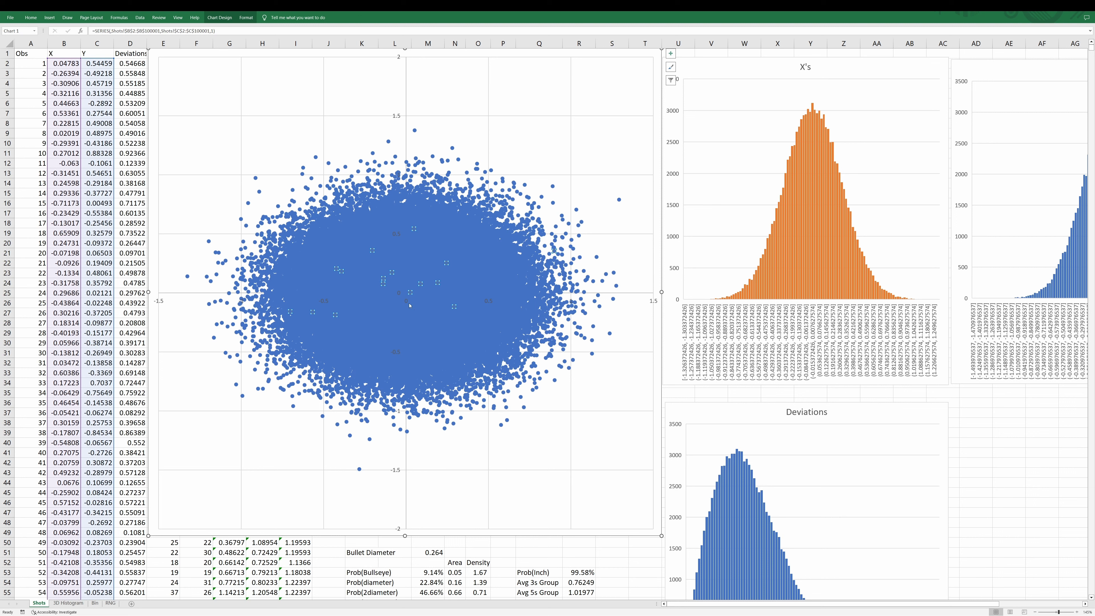
{"action": "mouse_move", "coordinate": [400, 282]}
- Select the Bullet Diameter value in M51, enlarge the statistics table, and relate it to the scatter chart
{"action": "scroll", "coordinate": [409, 302], "scroll_direction": "down", "scroll_amount": 8}
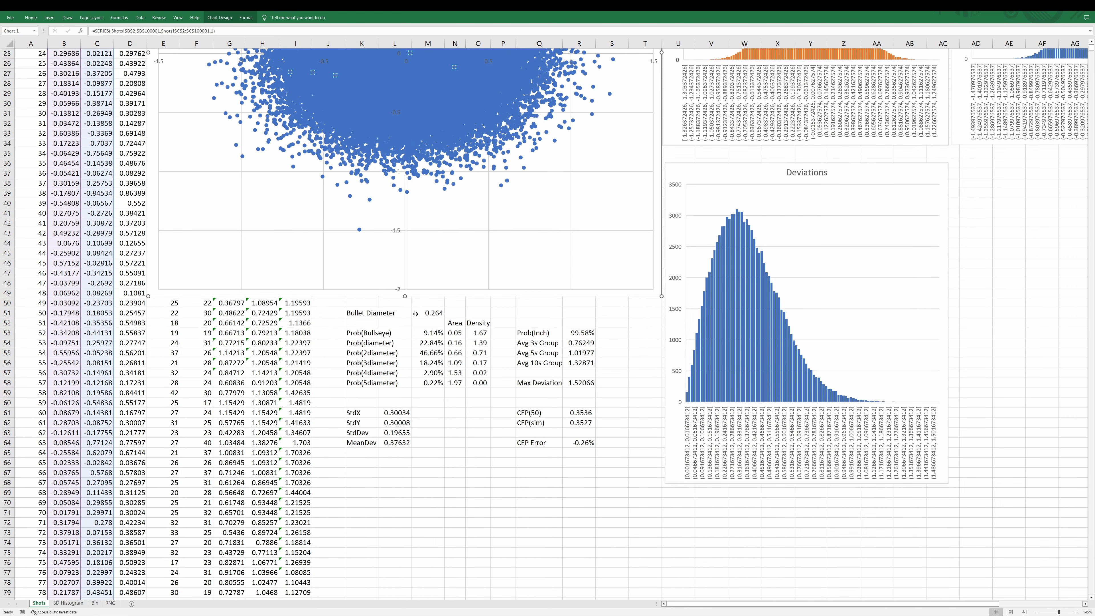
{"action": "left_click", "coordinate": [439, 317]}
{"action": "scroll", "coordinate": [570, 470], "scroll_direction": "up", "scroll_amount": 6, "text": "ctrl"}
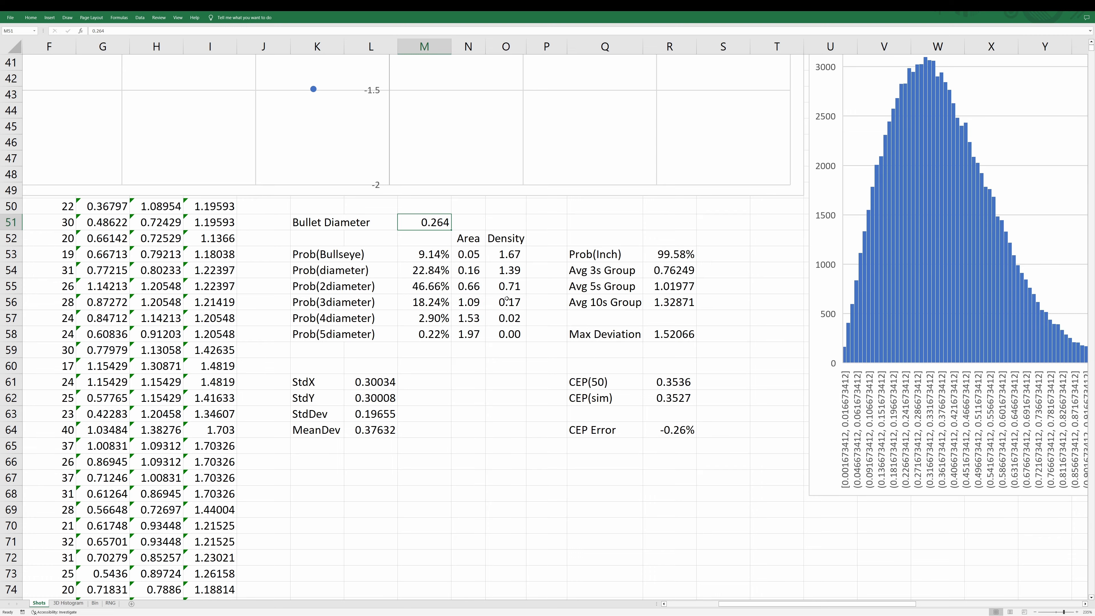
{"action": "scroll", "coordinate": [507, 299], "scroll_direction": "up", "scroll_amount": 9}
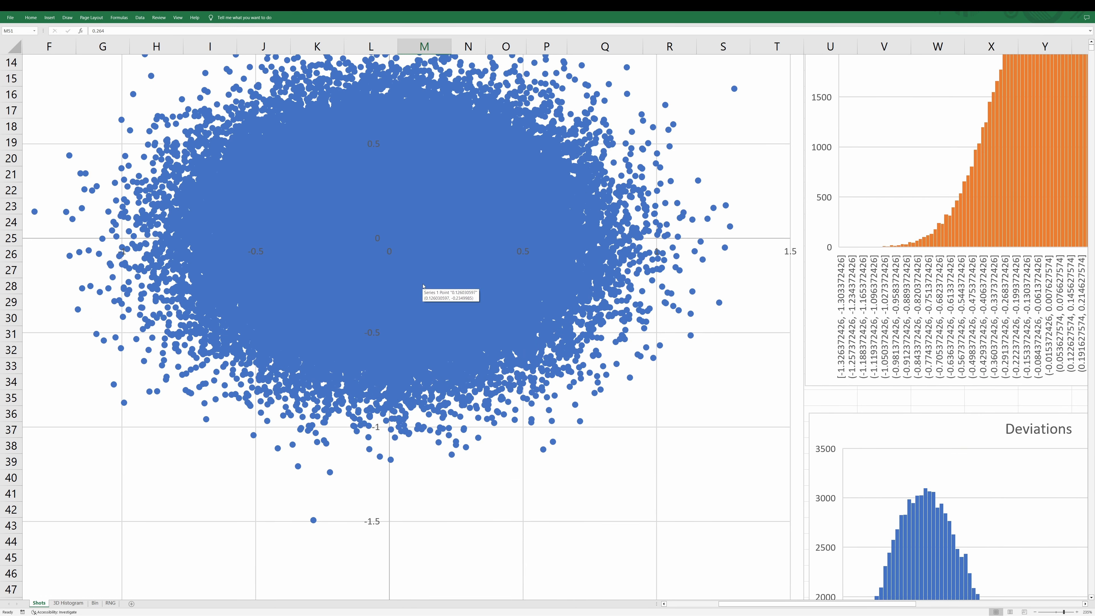
{"action": "scroll", "coordinate": [422, 286], "scroll_direction": "down", "scroll_amount": 8}
- Inspect the average group size formulas for Avg 3s Group in R54 and Avg 5s Group in R55
{"action": "left_click", "coordinate": [603, 324]}
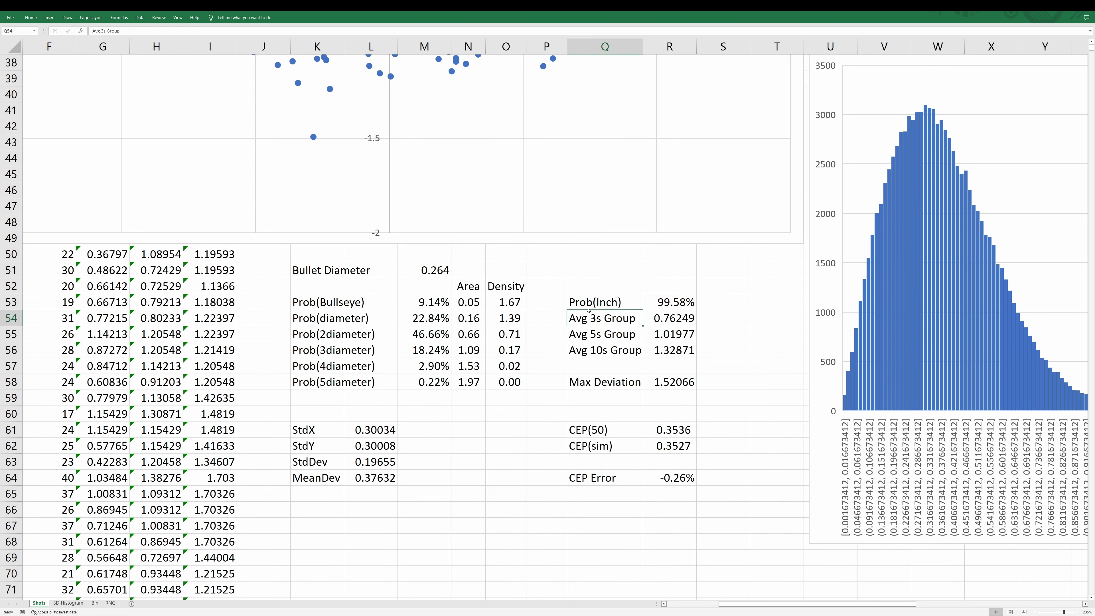
{"action": "left_click", "coordinate": [685, 318]}
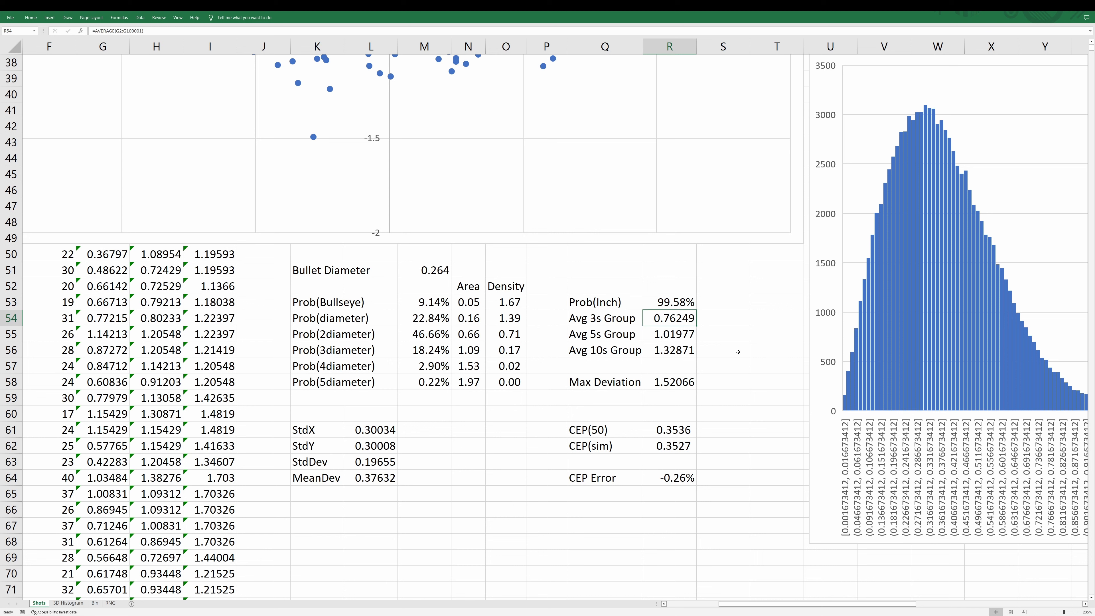
{"action": "left_click", "coordinate": [598, 336]}
{"action": "left_click", "coordinate": [665, 336]}
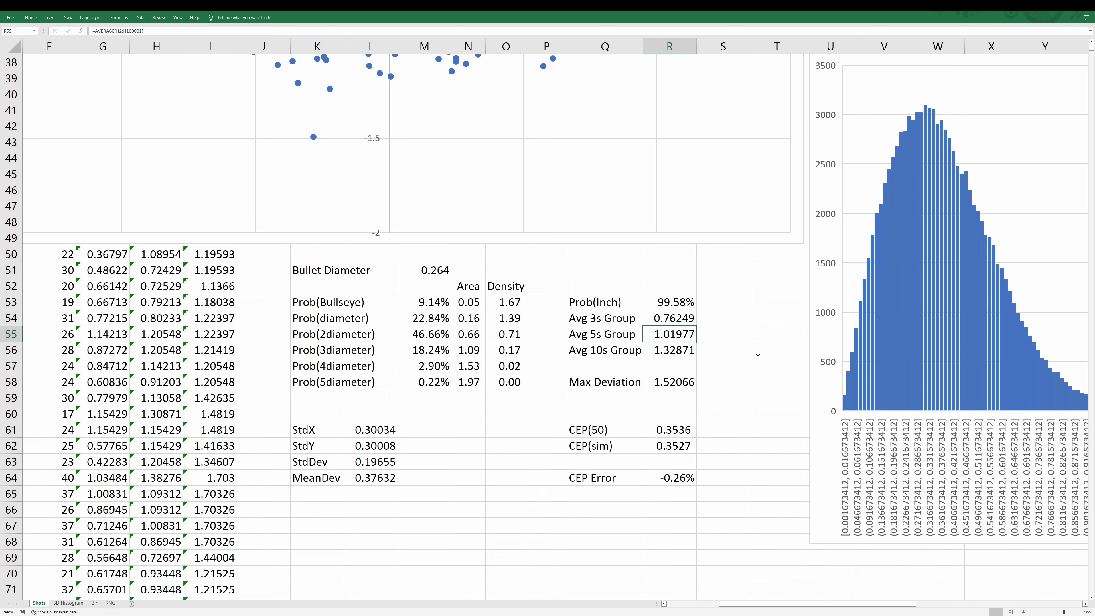
{"action": "scroll", "coordinate": [758, 353], "scroll_direction": "up", "scroll_amount": 8}
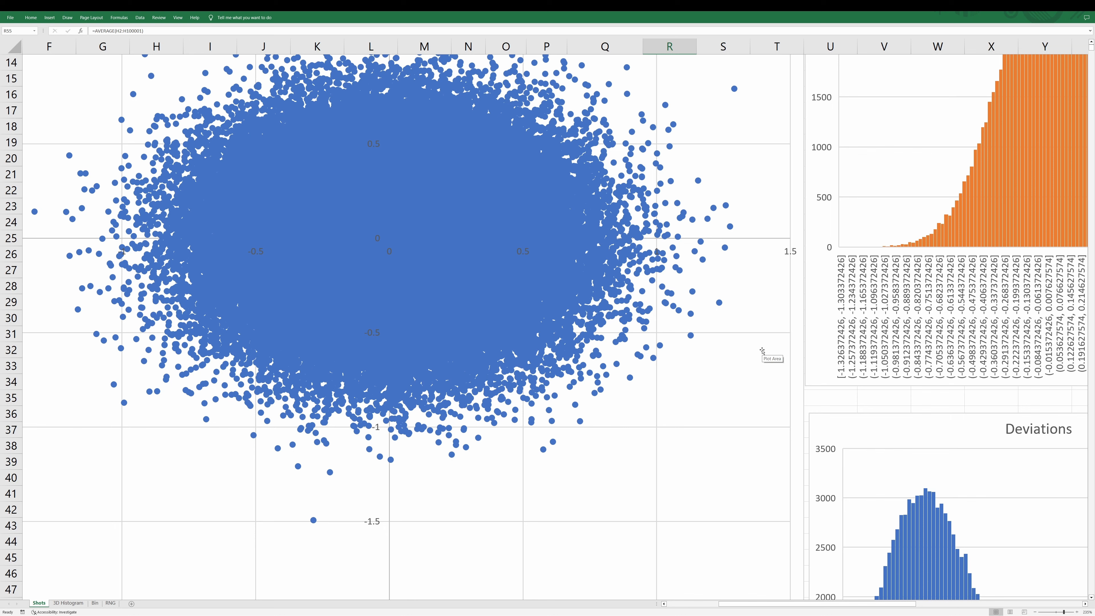
{"action": "key", "text": "Left"}
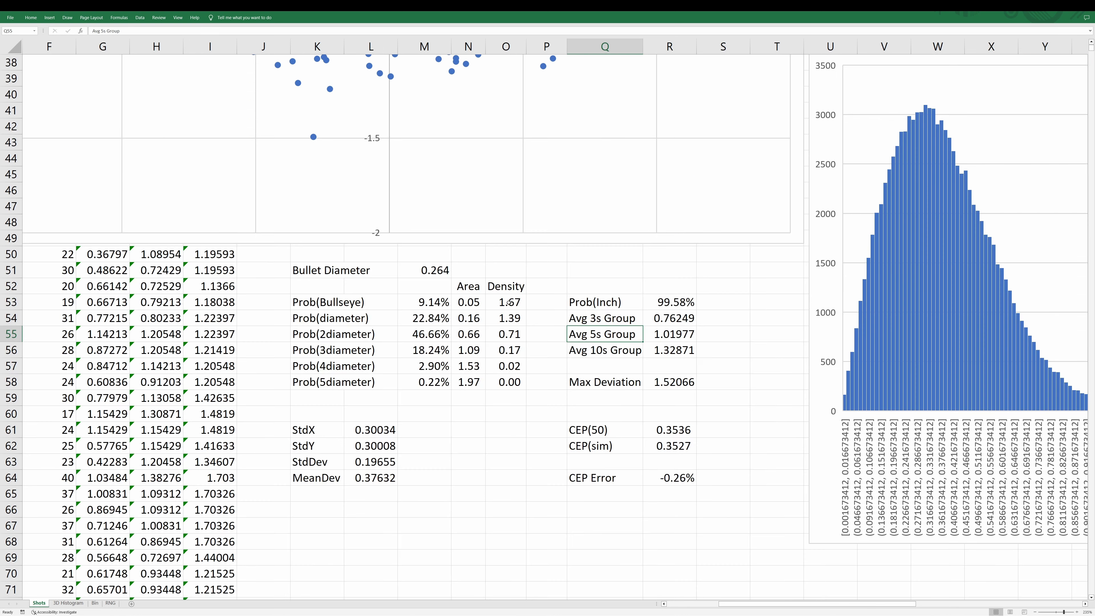
{"action": "left_click", "coordinate": [667, 335]}
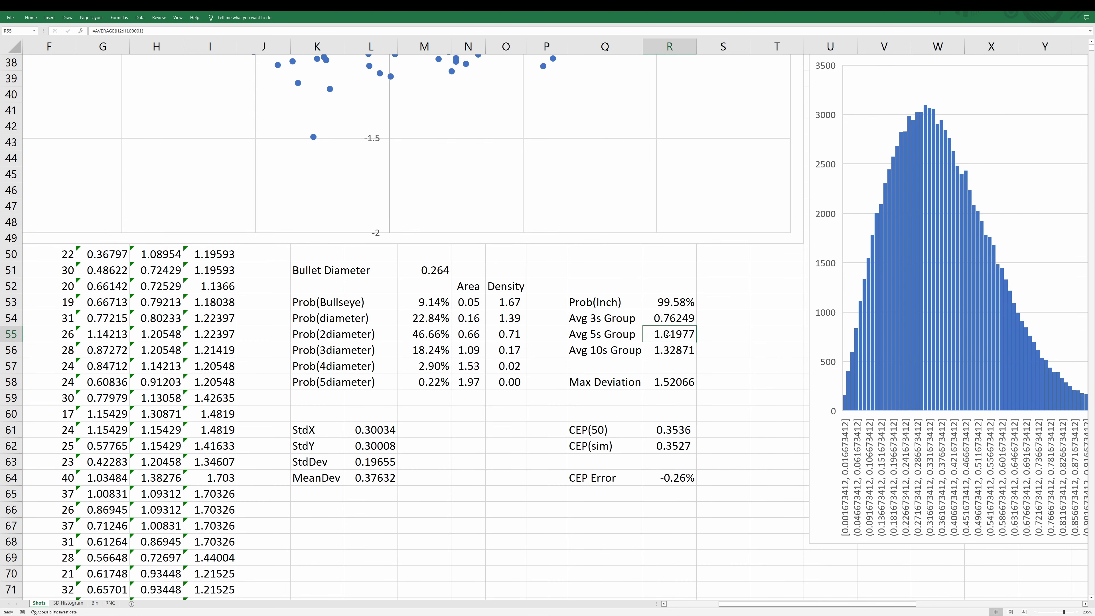
- Open the Prob(Bullseye) formula in M53 for editing and trace its references to the bullet diameter and the Deviations column
{"action": "left_click", "coordinate": [418, 304]}
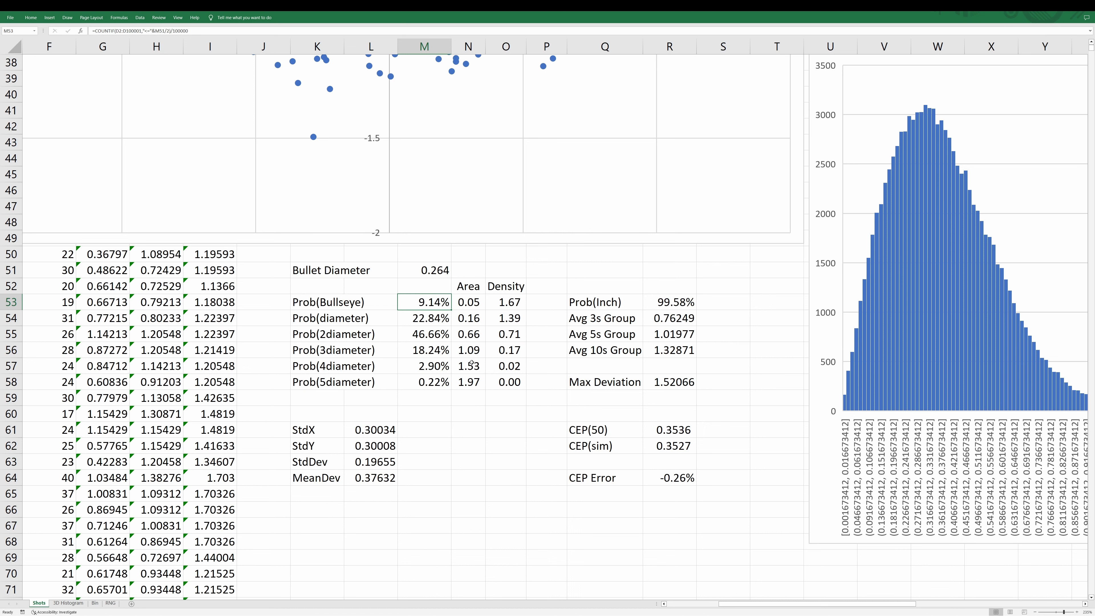
{"action": "scroll", "coordinate": [451, 357], "scroll_direction": "up", "scroll_amount": 1}
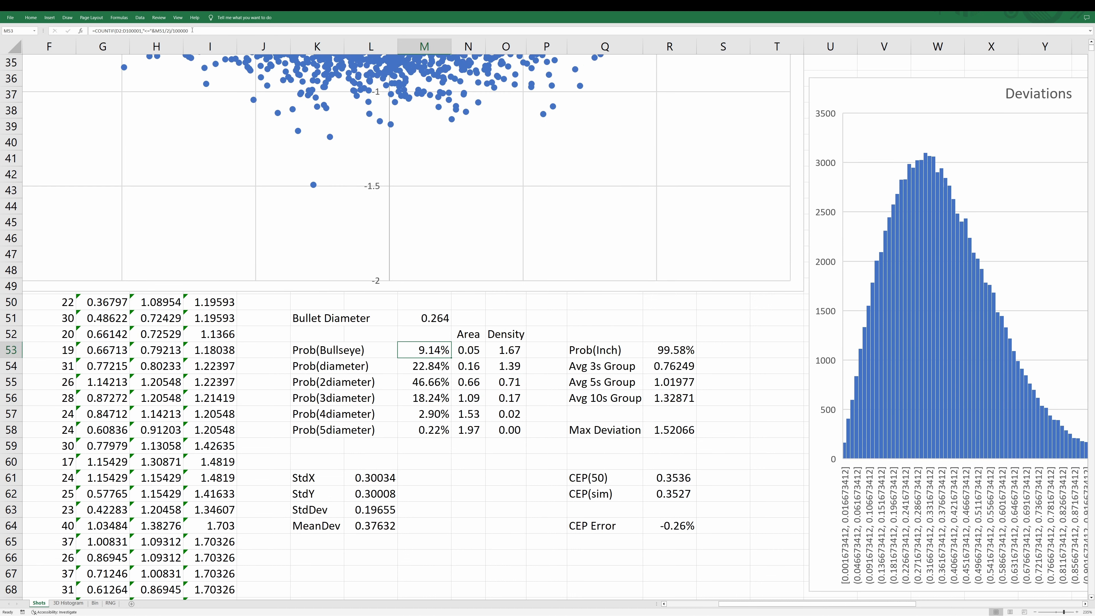
{"action": "left_click", "coordinate": [196, 31]}
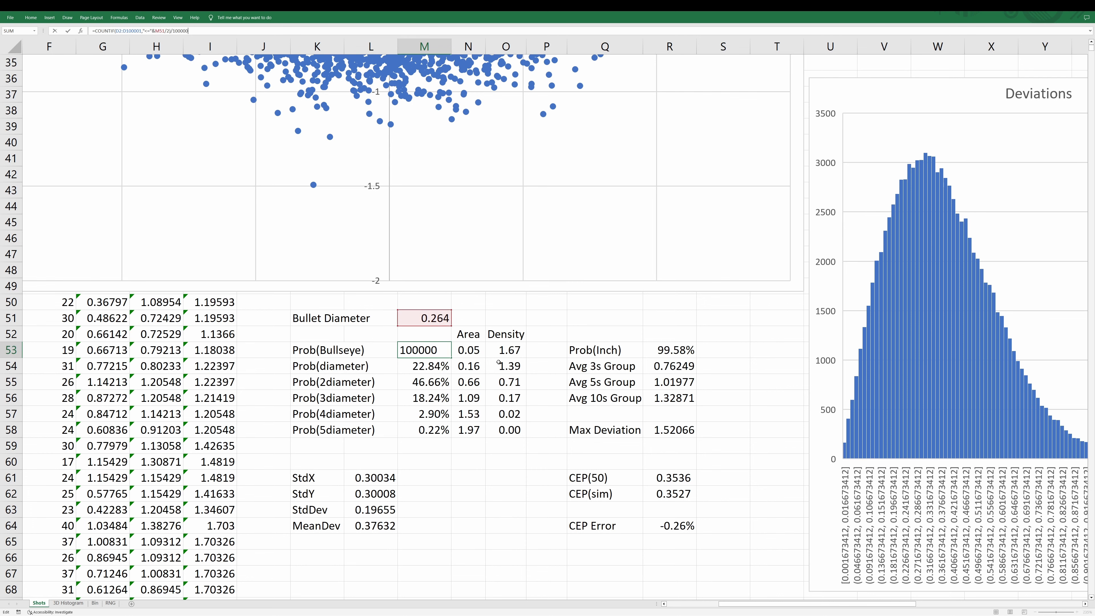
{"action": "scroll", "coordinate": [714, 596], "scroll_direction": "left", "scroll_amount": 5}
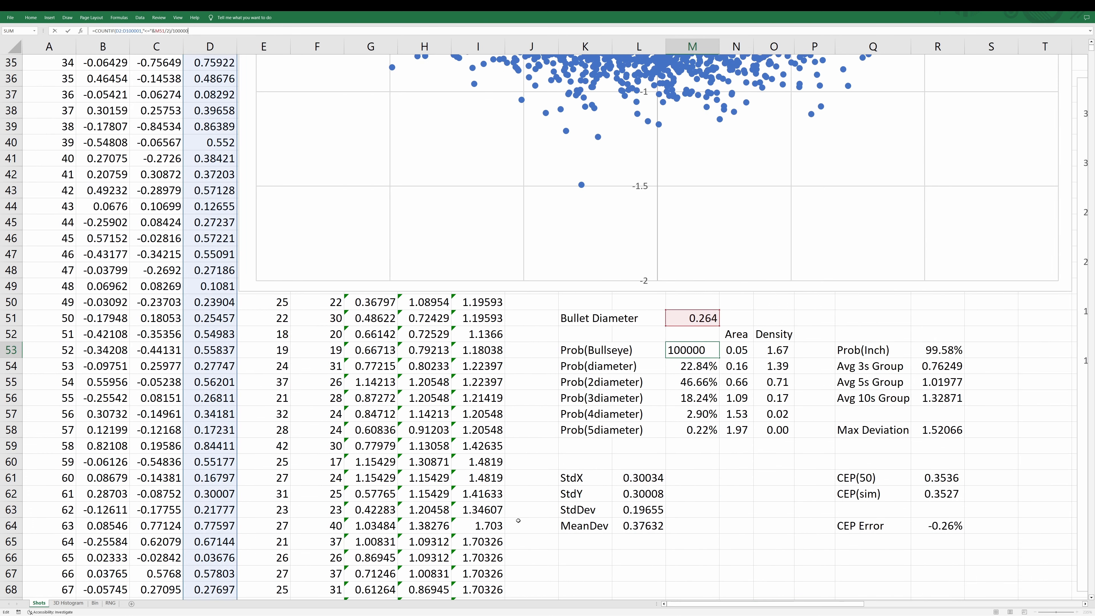
{"action": "scroll", "coordinate": [208, 369], "scroll_direction": "up", "scroll_amount": 11}
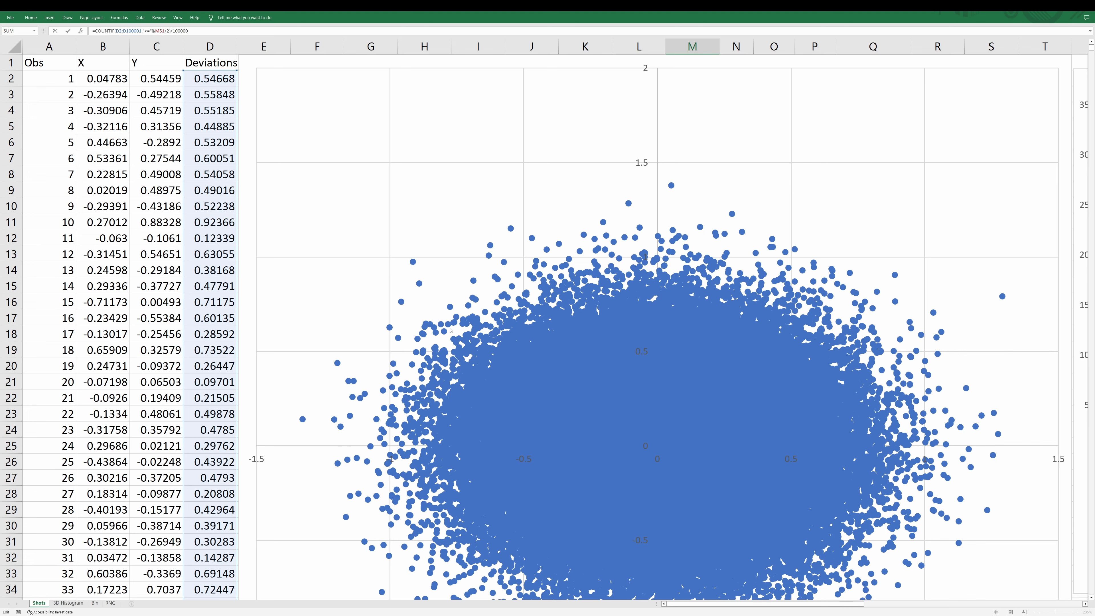
- Close the Prob(Bullseye) formula without changes and check the Bullet Diameter in M51 against the Prob(Bullseye) result in M53
{"action": "scroll", "coordinate": [451, 329], "scroll_direction": "down", "scroll_amount": 10}
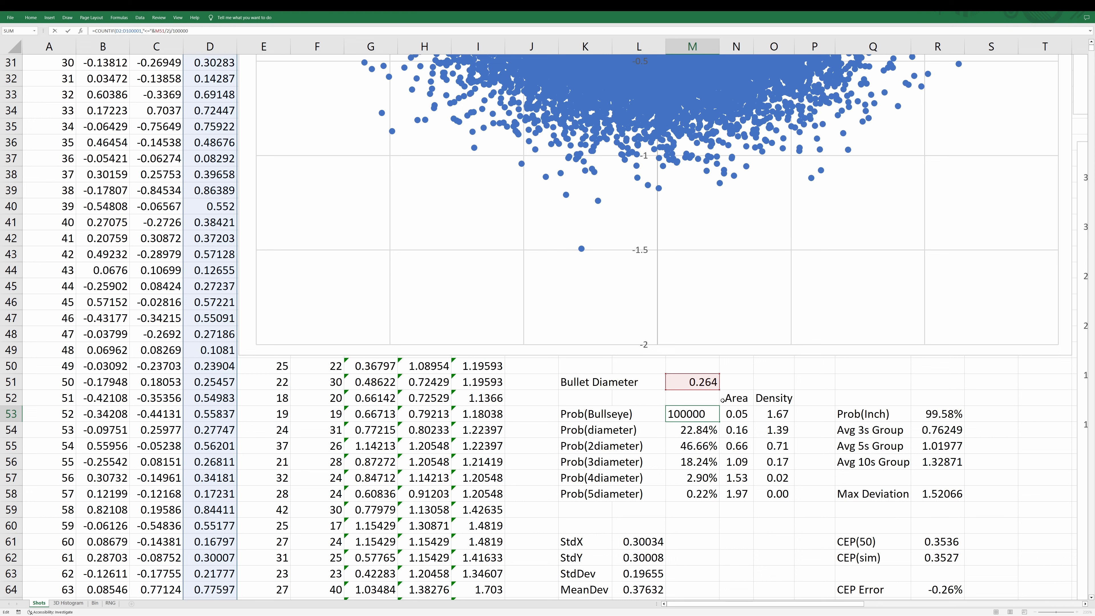
{"action": "left_click", "coordinate": [720, 387]}
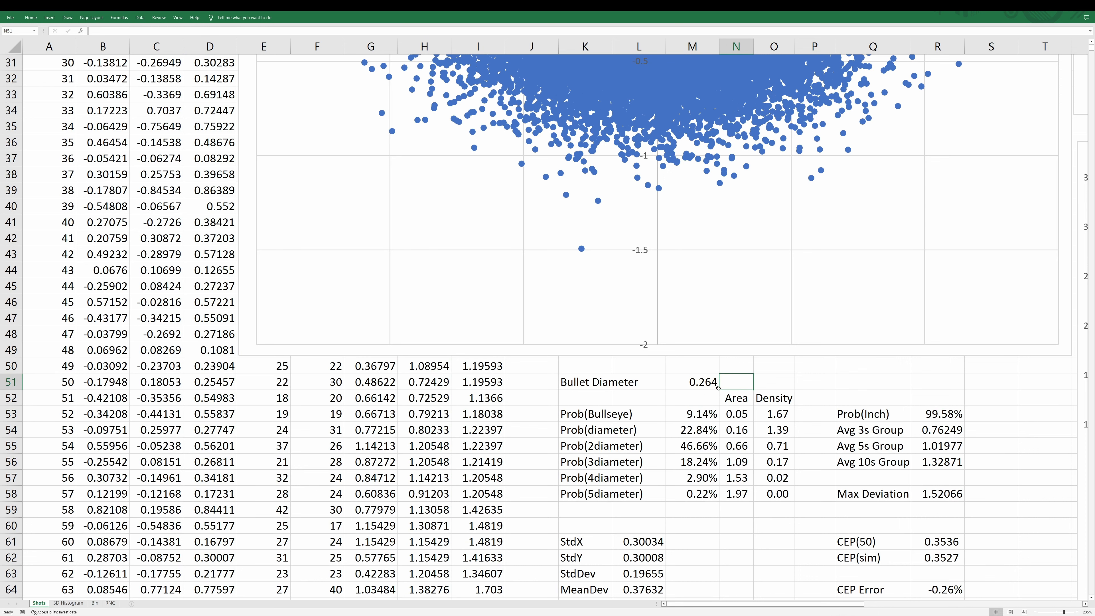
{"action": "left_click", "coordinate": [708, 381]}
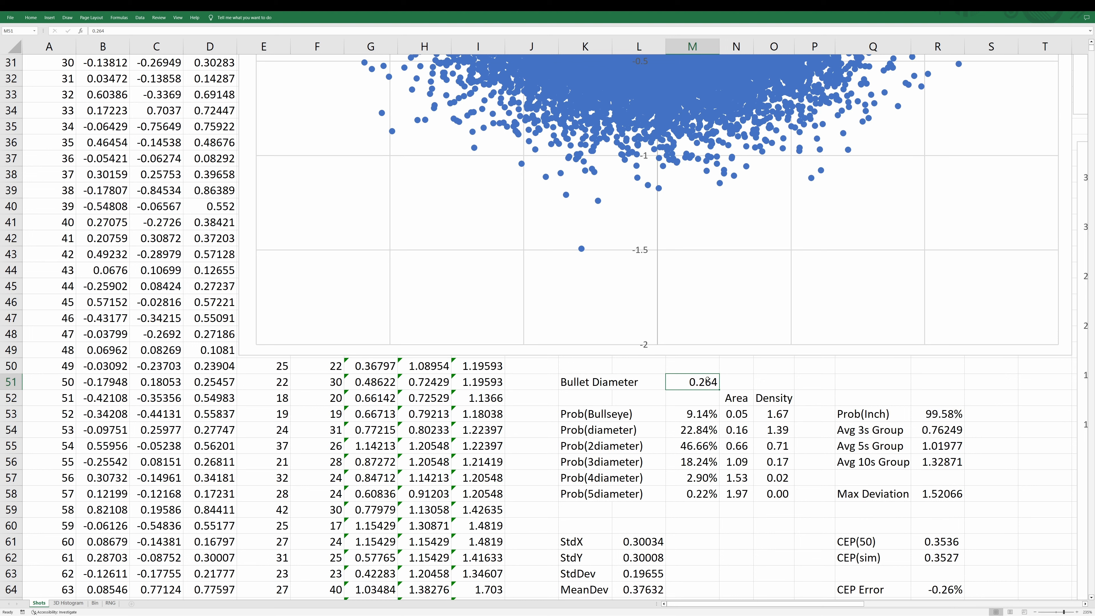
{"action": "left_click", "coordinate": [701, 414]}
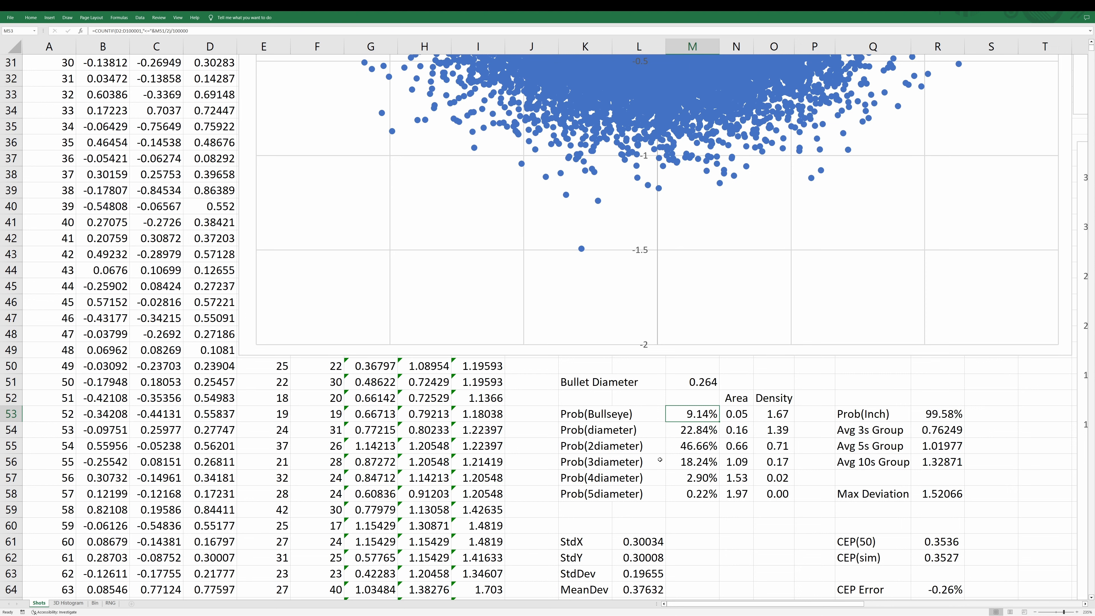
- Highlight the probability table K53:M58, from Prob(Bullseye) to Prob(5diameter), and relate M53 back to the Bullet Diameter
{"action": "scroll", "coordinate": [659, 459], "scroll_direction": "down", "scroll_amount": 1}
{"action": "left_click_drag", "start_coordinate": [595, 366], "coordinate": [699, 450]}
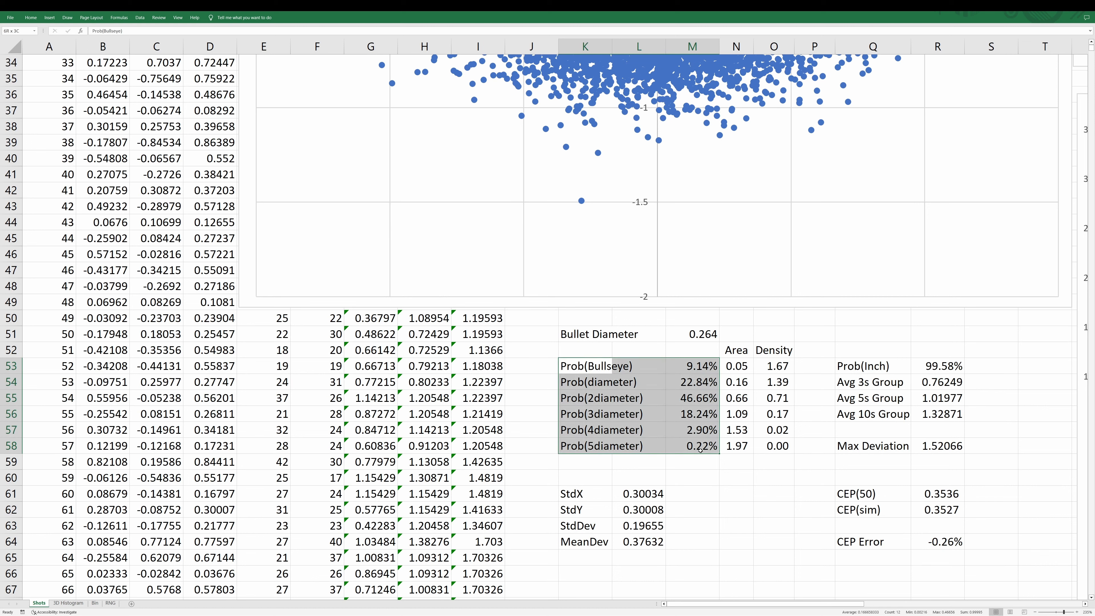
{"action": "left_click", "coordinate": [680, 367]}
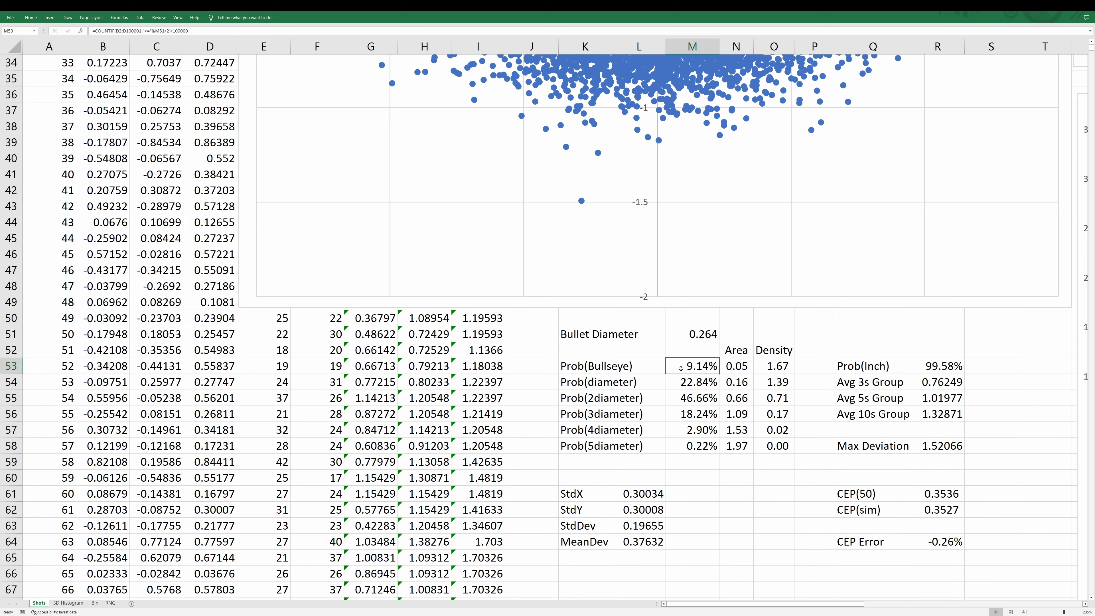
{"action": "left_click", "coordinate": [688, 338]}
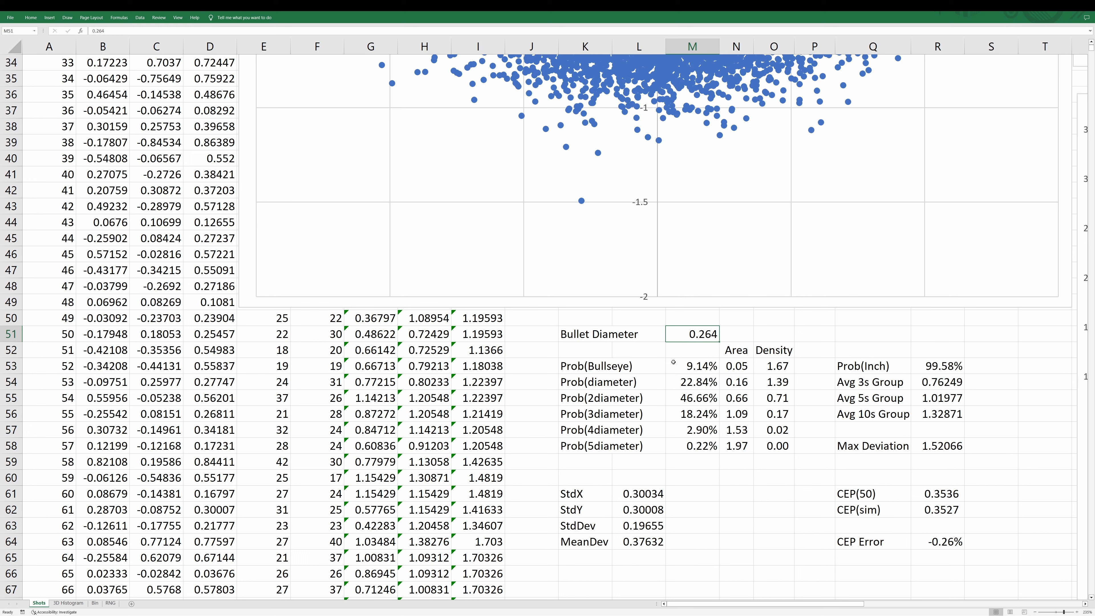
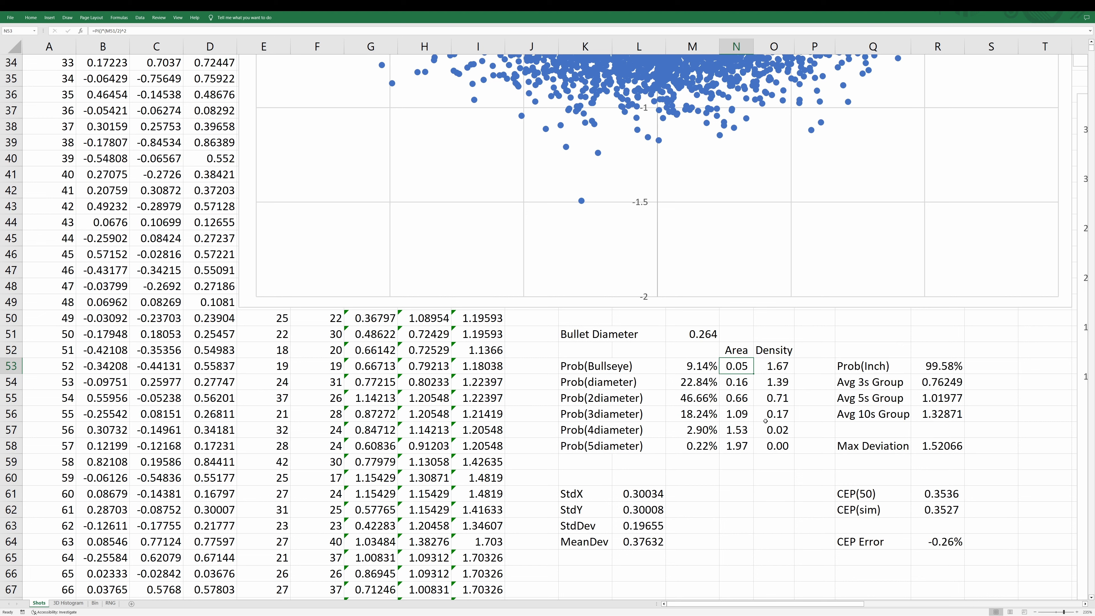
- Format the Density values in O53:O58 as percentages with two decimal places
{"action": "key", "text": "Right"}
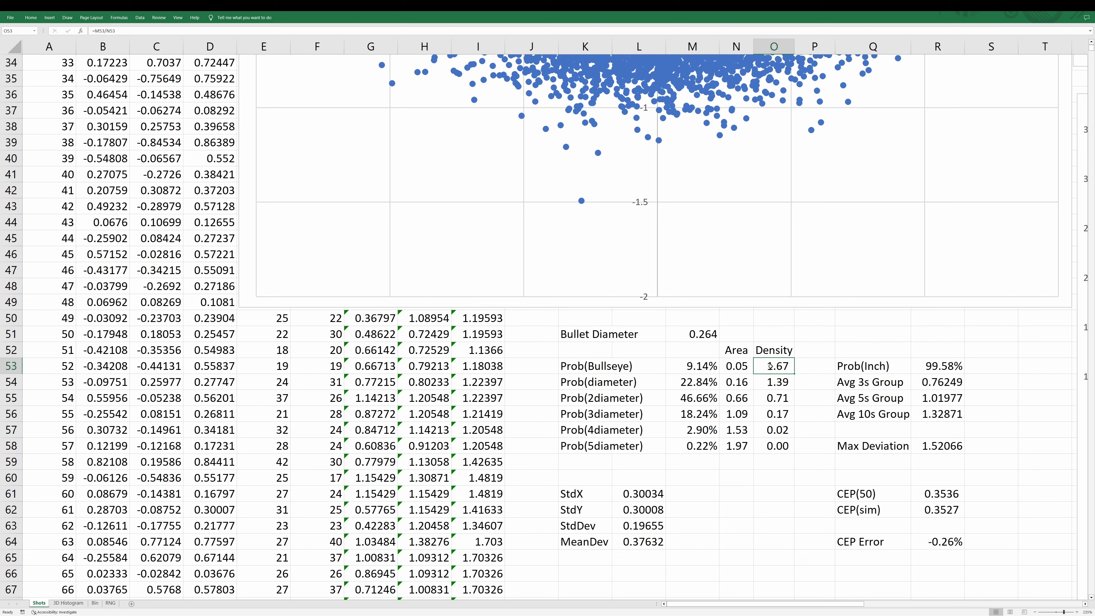
{"action": "left_click_drag", "start_coordinate": [771, 366], "coordinate": [772, 447]}
{"action": "right_click", "coordinate": [772, 446]}
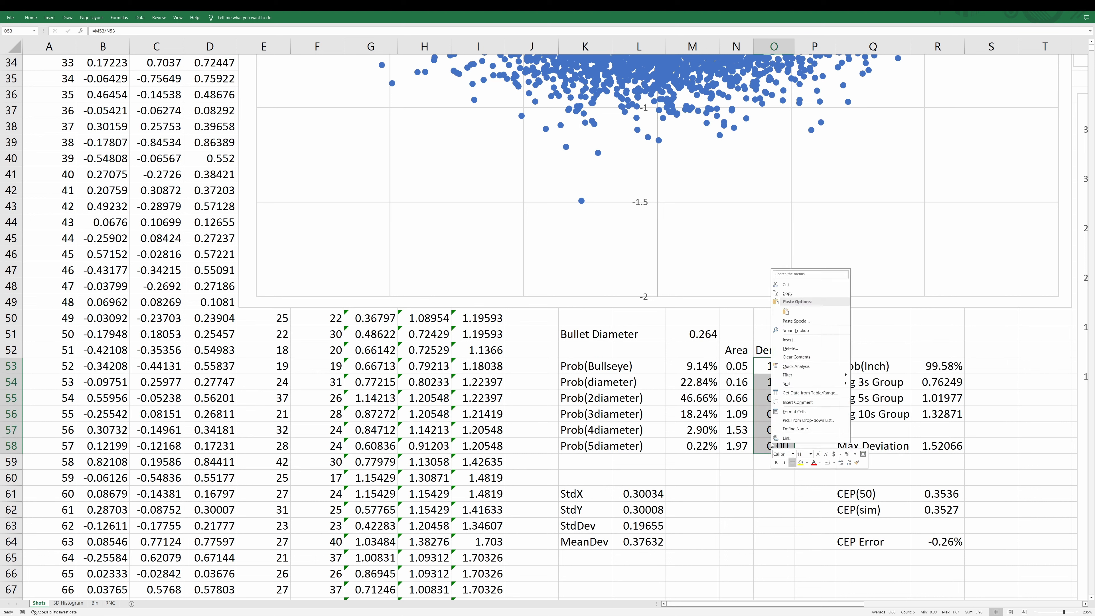
{"action": "left_click", "coordinate": [847, 454]}
{"action": "left_click", "coordinate": [841, 462]}
{"action": "left_click", "coordinate": [841, 463]}
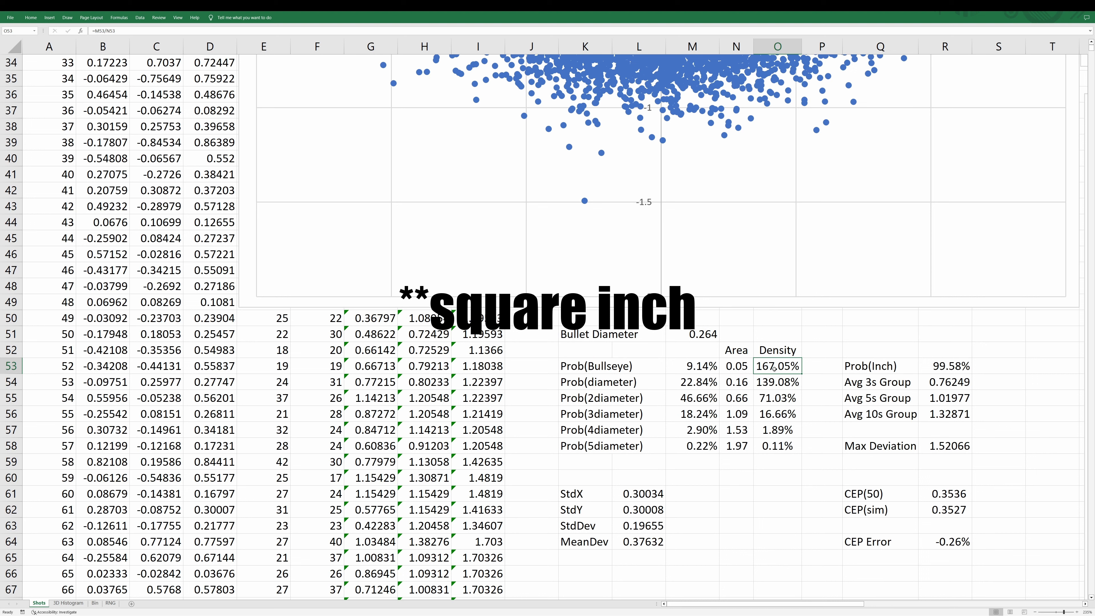
- Compare the Density values in O53:O58 row by row with the hit probabilities in M53:M58
{"action": "left_click", "coordinate": [701, 373]}
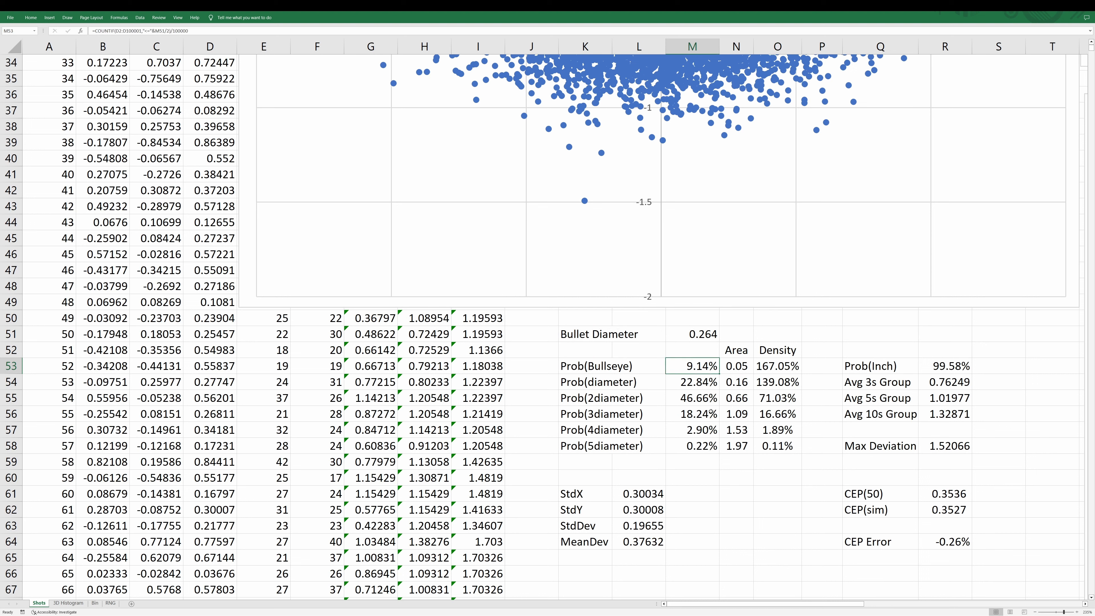
{"action": "left_click", "coordinate": [774, 379]}
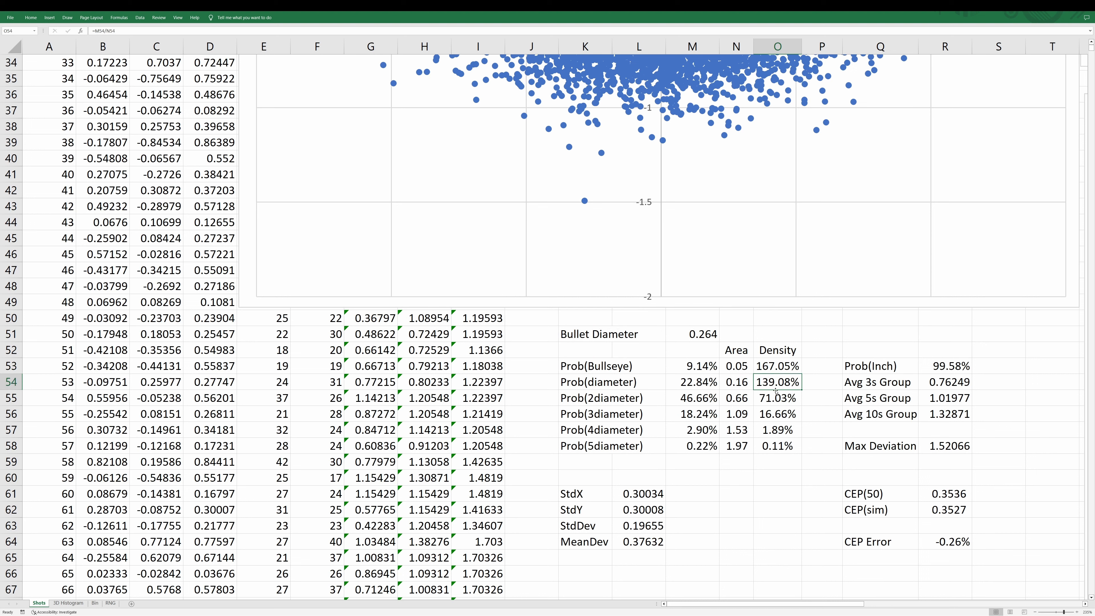
{"action": "left_click", "coordinate": [775, 397]}
{"action": "left_click", "coordinate": [775, 413]}
{"action": "left_click", "coordinate": [774, 430]}
{"action": "left_click", "coordinate": [775, 445]}
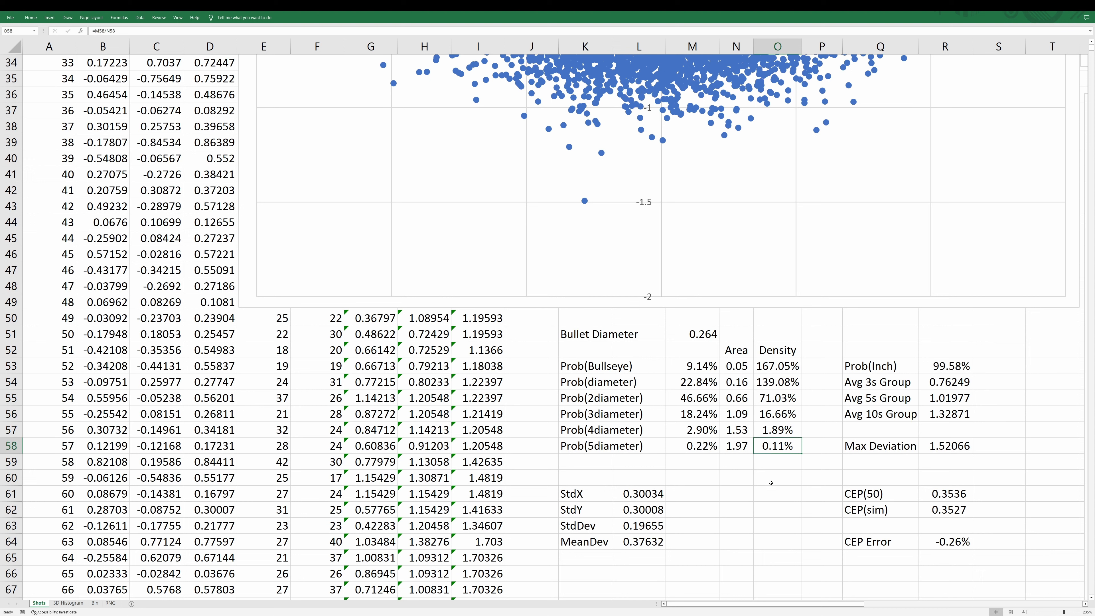
{"action": "left_click_drag", "start_coordinate": [788, 365], "coordinate": [786, 445]}
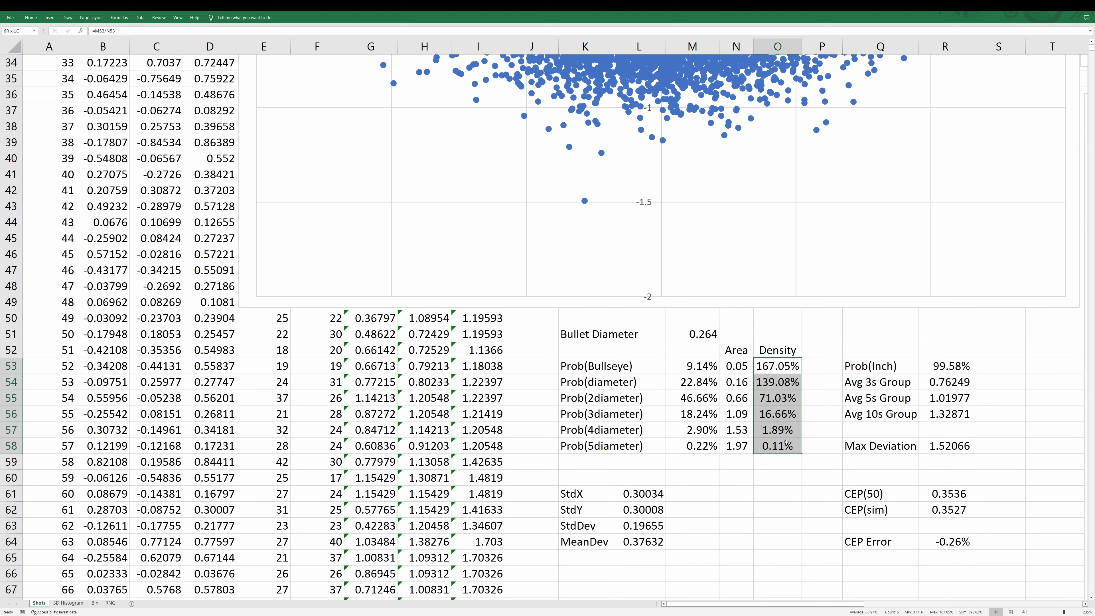
{"action": "left_click_drag", "start_coordinate": [691, 367], "coordinate": [694, 446]}
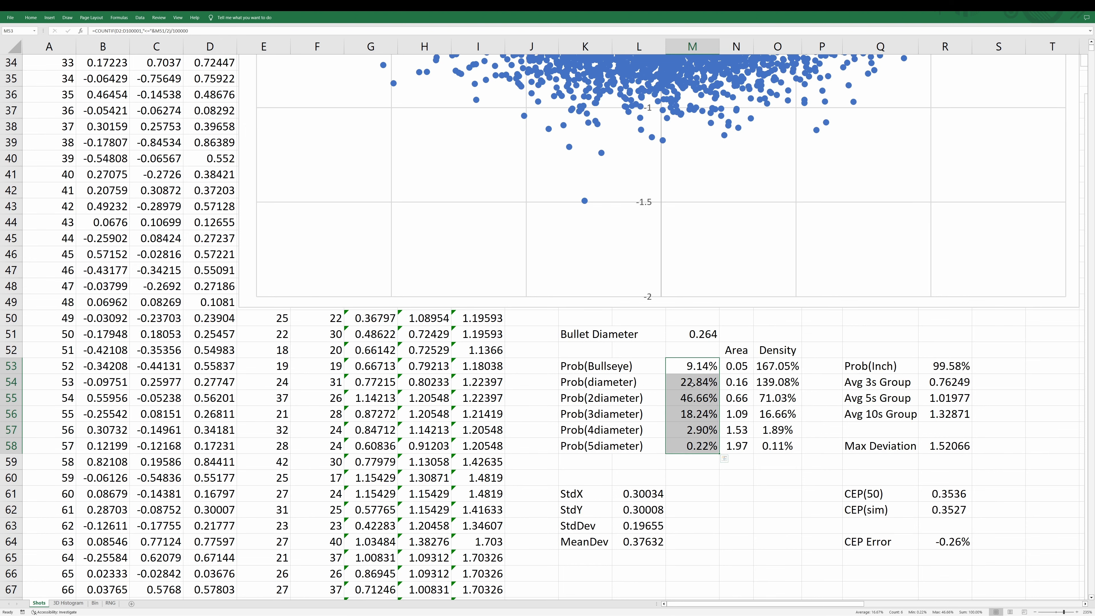
{"action": "left_click", "coordinate": [690, 398]}
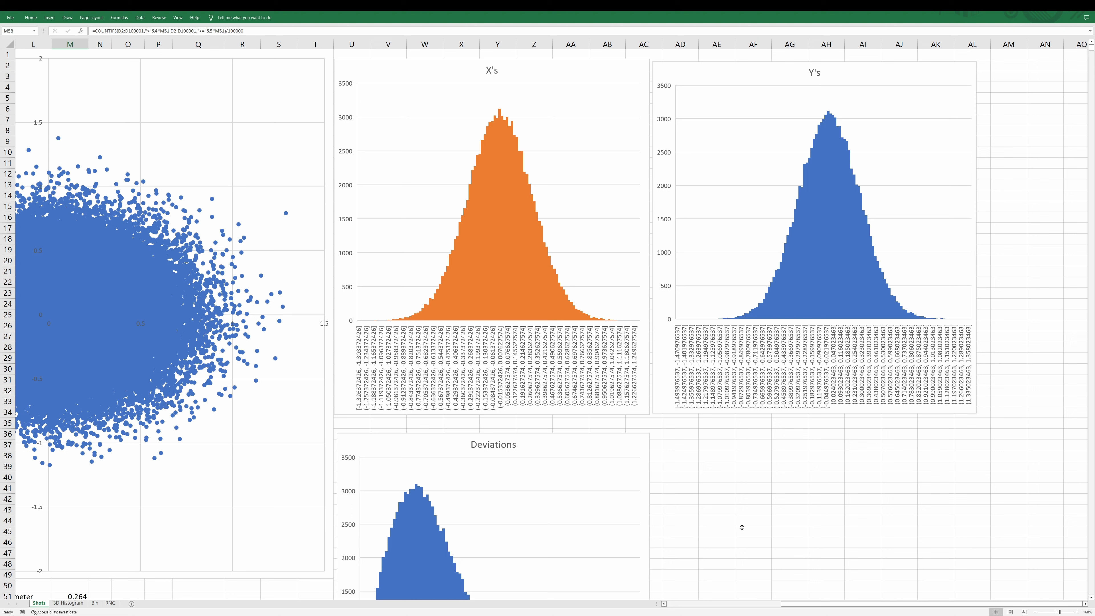
- Compare the X's and Y's histograms with the shape and peak of the Deviations histogram
{"action": "scroll", "coordinate": [742, 527], "scroll_direction": "down", "scroll_amount": 5}
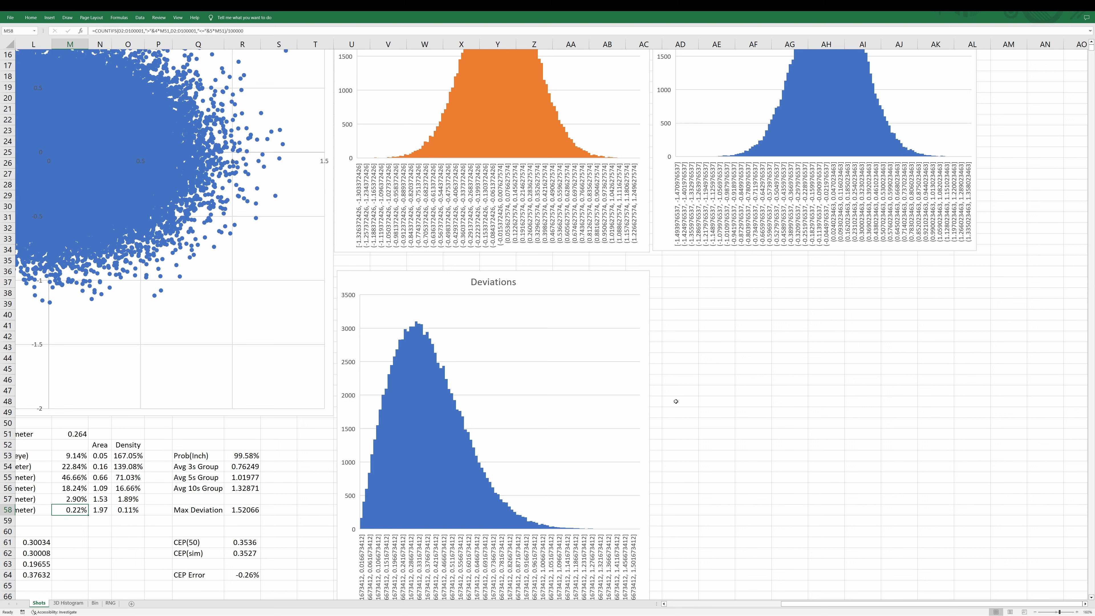
{"action": "scroll", "coordinate": [676, 401], "scroll_direction": "up", "scroll_amount": 4}
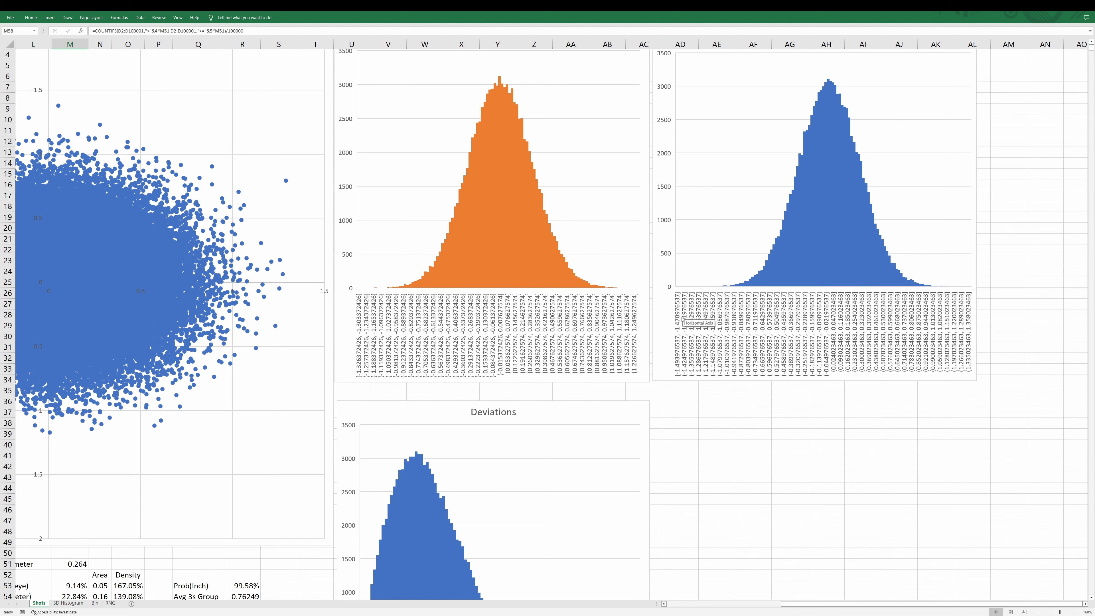
{"action": "scroll", "coordinate": [625, 414], "scroll_direction": "down", "scroll_amount": 4}
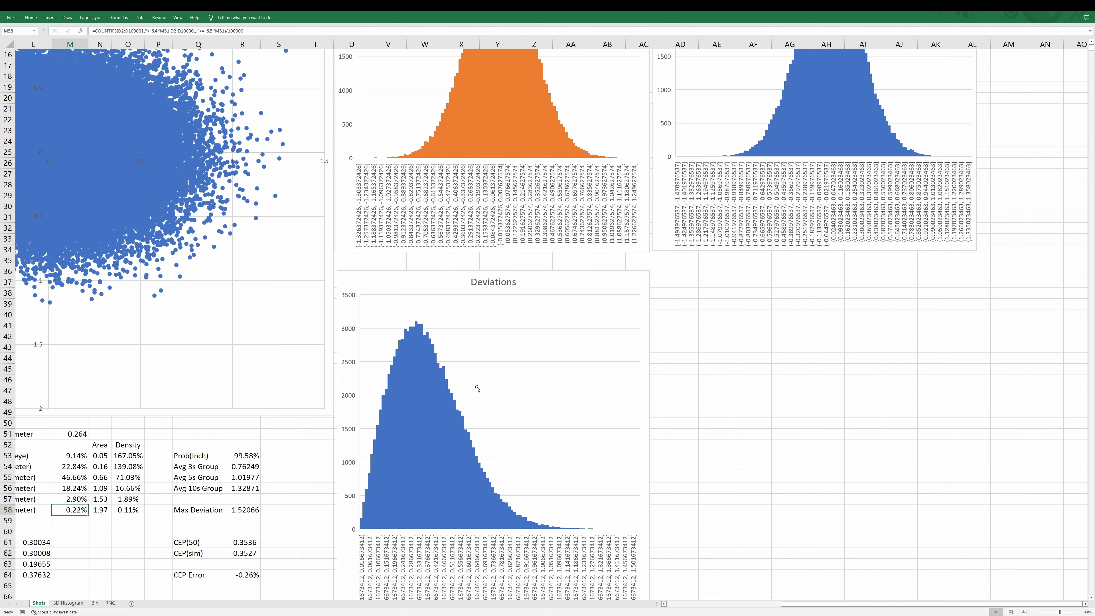
{"action": "scroll", "coordinate": [477, 367], "scroll_direction": "down", "scroll_amount": 1}
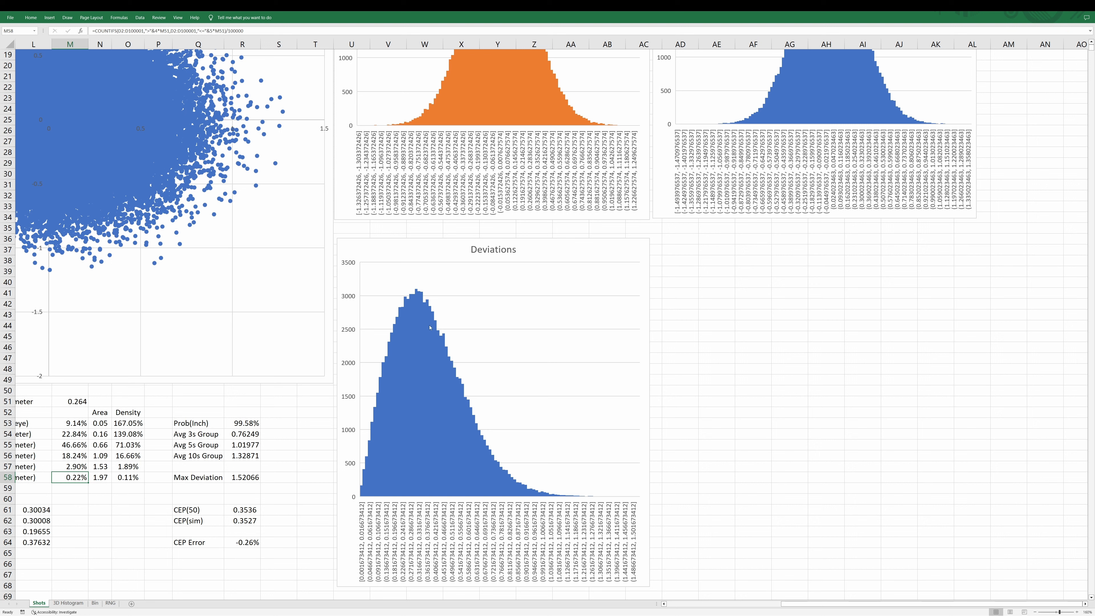
{"action": "mouse_move", "coordinate": [430, 326]}
- Compare the centre of the shot scatter chart with the peak of the Impact Density chart on the 3D Histogram sheet
{"action": "left_click_drag", "start_coordinate": [797, 604], "coordinate": [672, 604]}
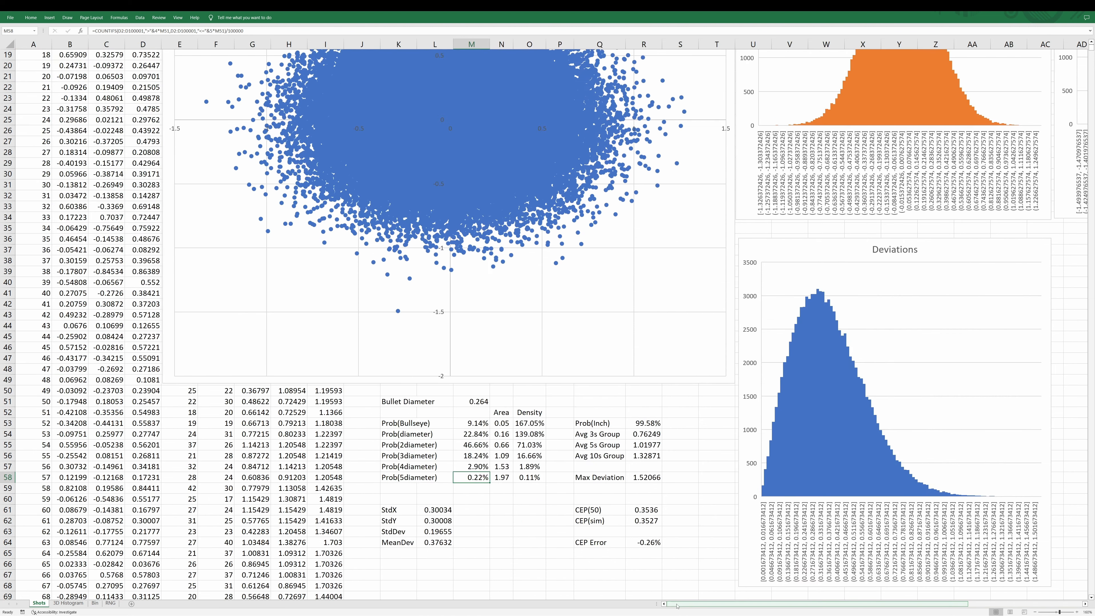
{"action": "scroll", "coordinate": [590, 517], "scroll_direction": "up", "scroll_amount": 5}
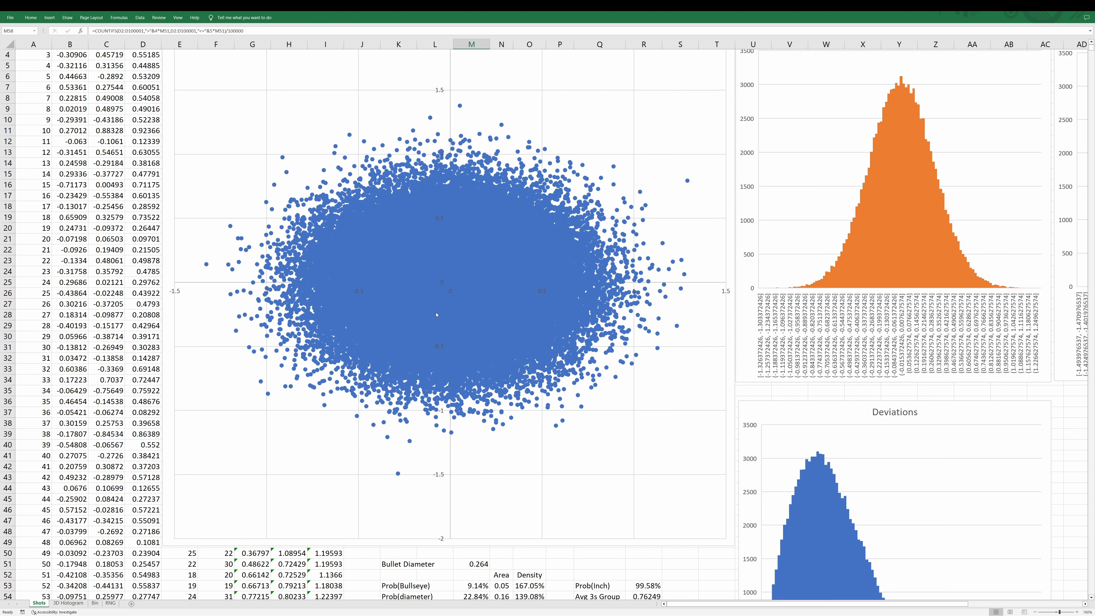
{"action": "mouse_move", "coordinate": [434, 316]}
{"action": "key", "text": "ctrl+Page_Down"}
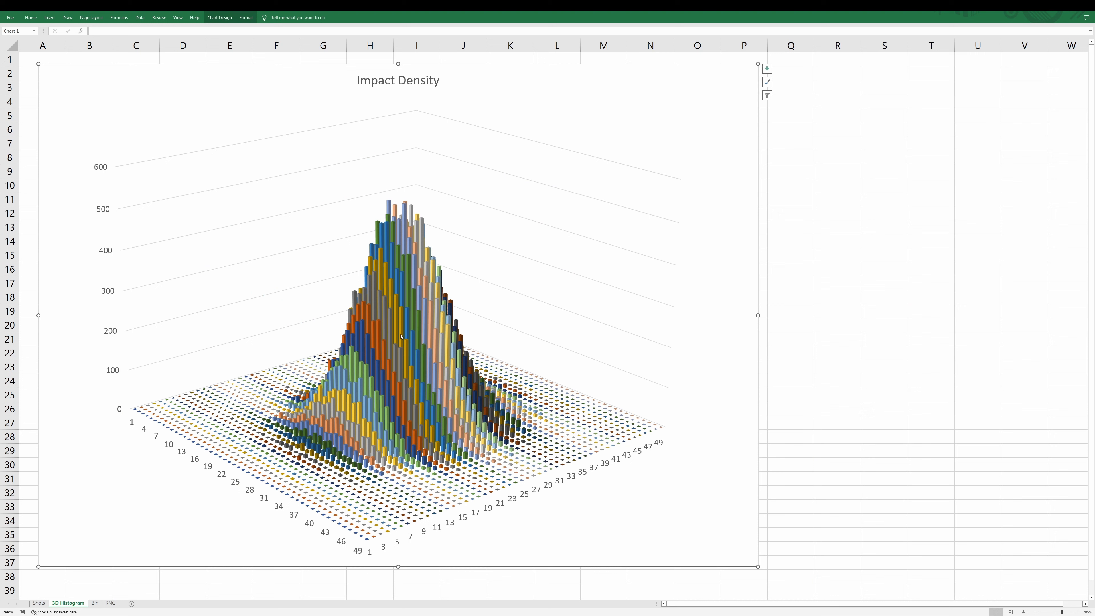
{"action": "mouse_move", "coordinate": [378, 268]}
{"action": "mouse_move", "coordinate": [411, 251]}
{"action": "left_click", "coordinate": [40, 602]}
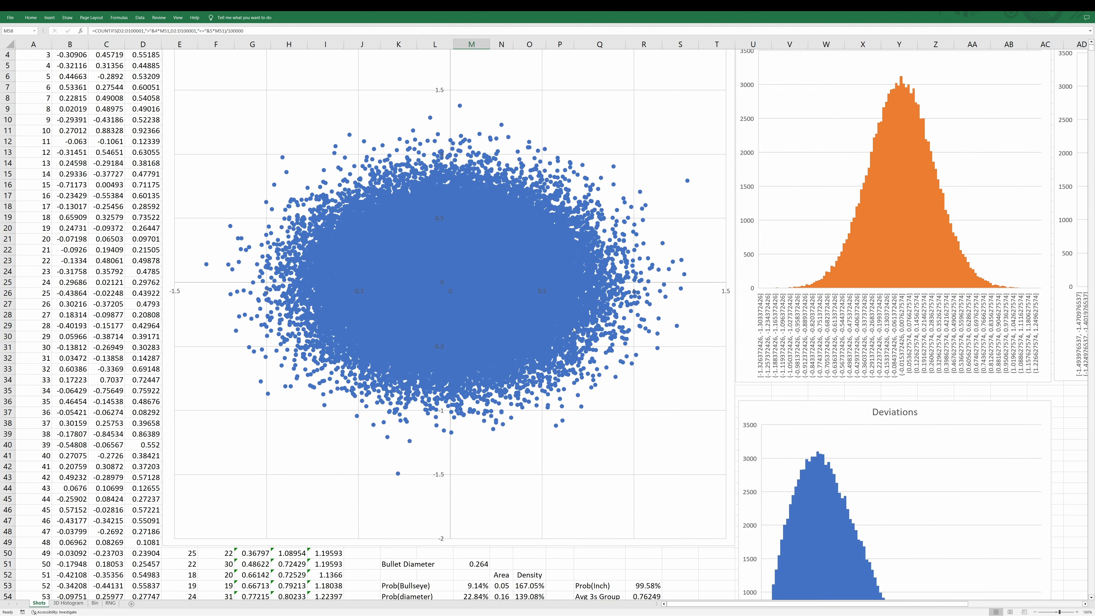
- Relate the centre and outer rings of the shot scatter chart to the Deviations histogram and the probability table
{"action": "scroll", "coordinate": [573, 330], "scroll_direction": "down", "scroll_amount": 2}
{"action": "scroll", "coordinate": [790, 462], "scroll_direction": "down", "scroll_amount": 2}
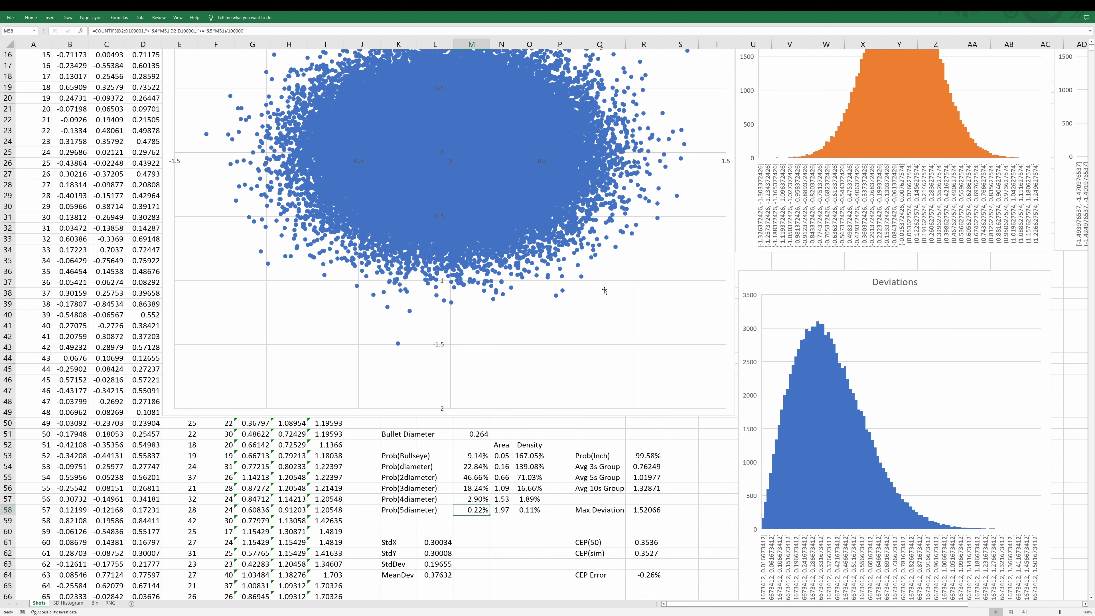
{"action": "scroll", "coordinate": [473, 201], "scroll_direction": "up", "scroll_amount": 2}
{"action": "mouse_move", "coordinate": [449, 245]}
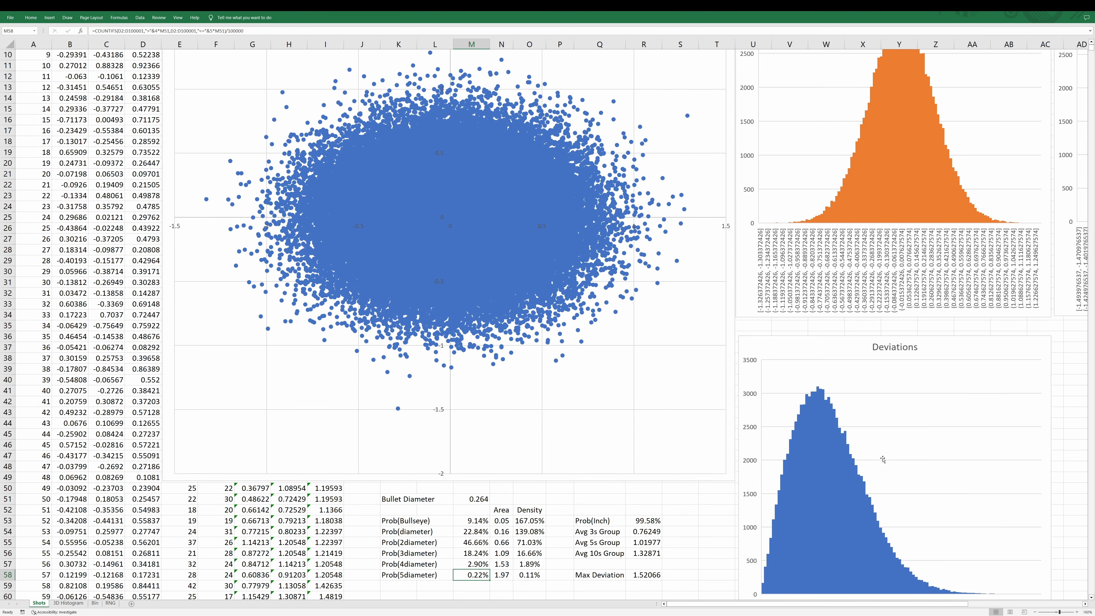
{"action": "scroll", "coordinate": [774, 442], "scroll_direction": "down", "scroll_amount": 3}
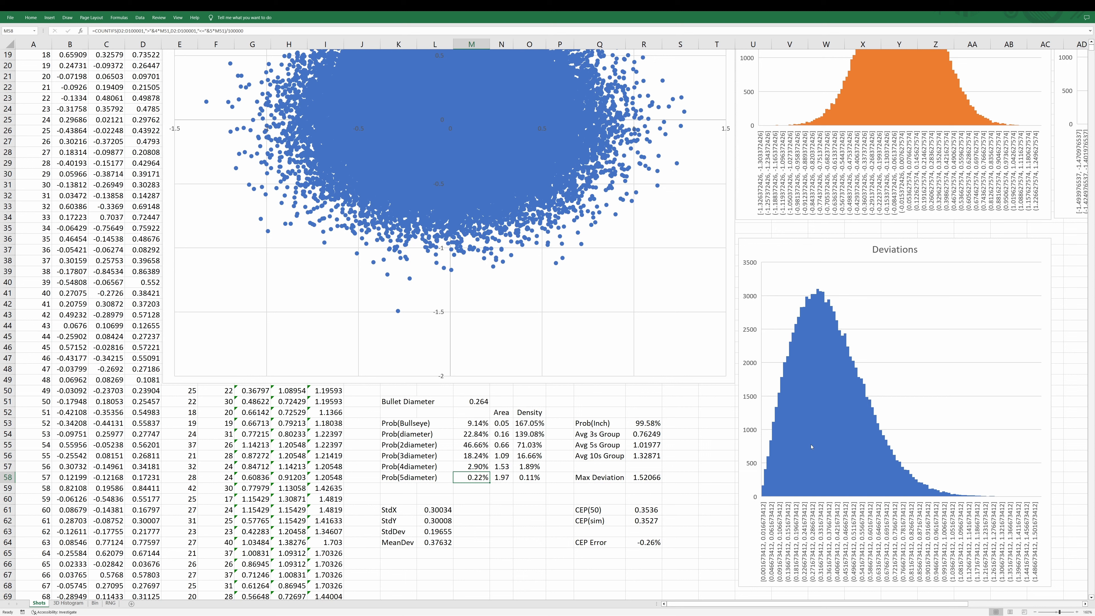
{"action": "scroll", "coordinate": [517, 211], "scroll_direction": "up", "scroll_amount": 2}
{"action": "mouse_move", "coordinate": [440, 184]}
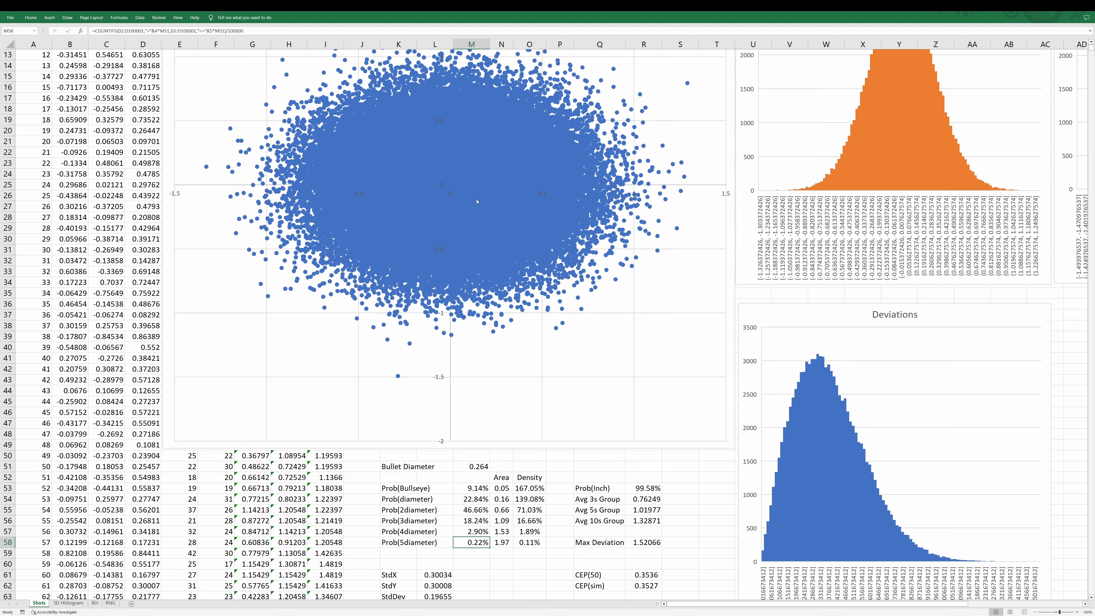
{"action": "scroll", "coordinate": [474, 210], "scroll_direction": "down", "scroll_amount": 3}
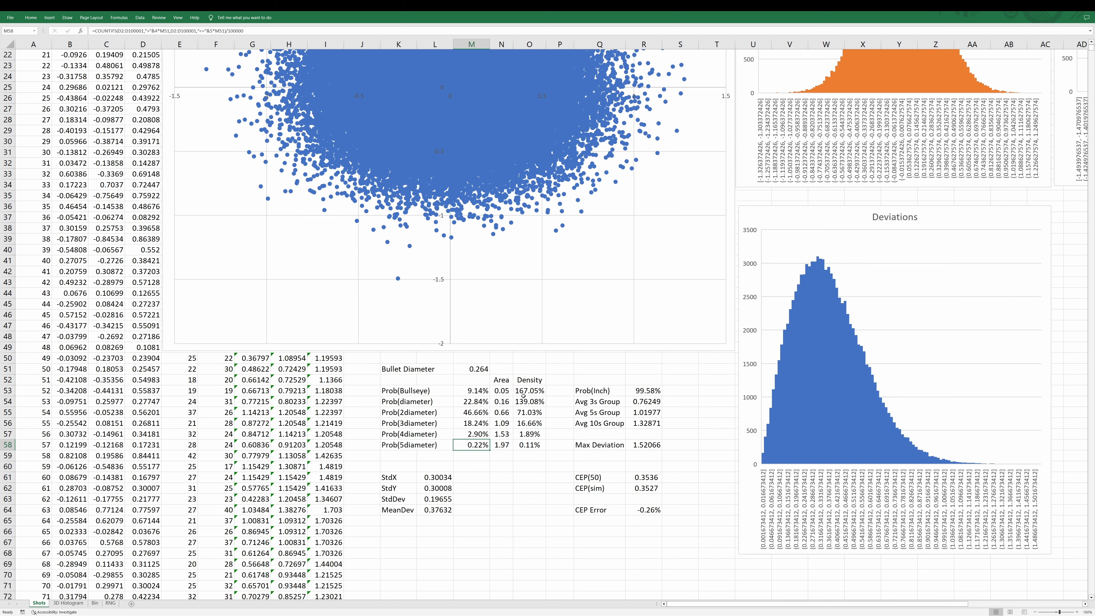
- Step through the hit probabilities in M53:M57, from Prob(Bullseye) out to Prob(4diameter)
{"action": "left_click", "coordinate": [476, 393]}
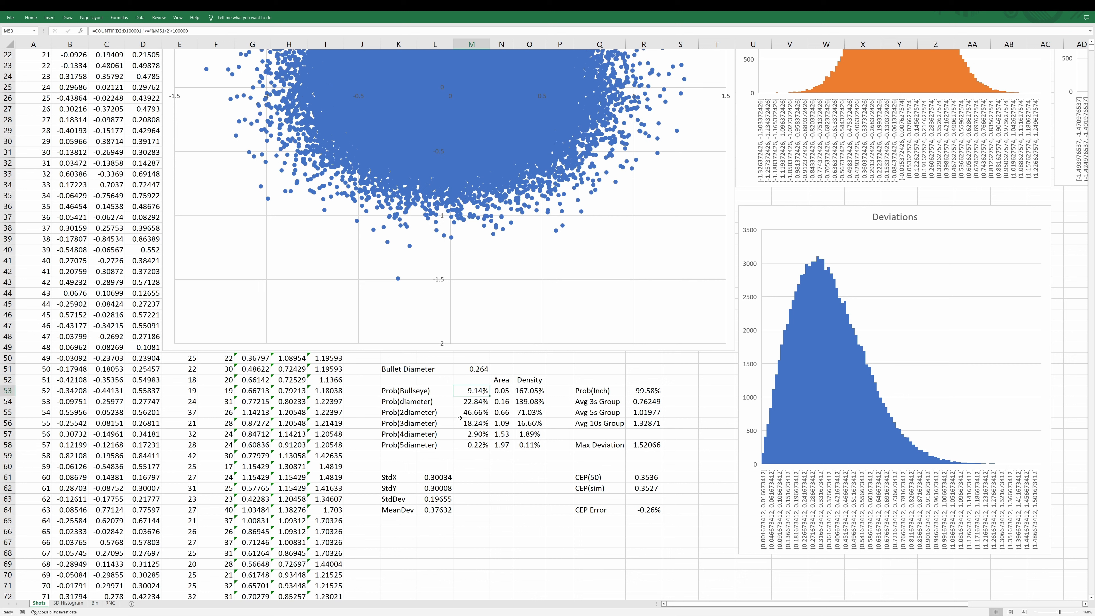
{"action": "left_click", "coordinate": [463, 406]}
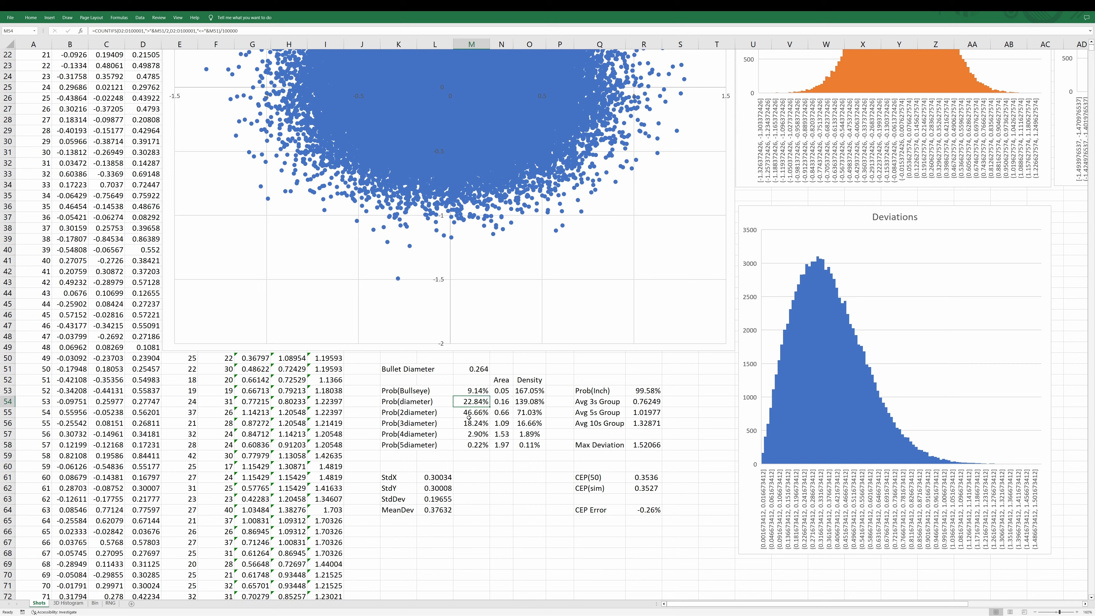
{"action": "left_click", "coordinate": [469, 414]}
{"action": "left_click_drag", "start_coordinate": [473, 423], "coordinate": [473, 433]}
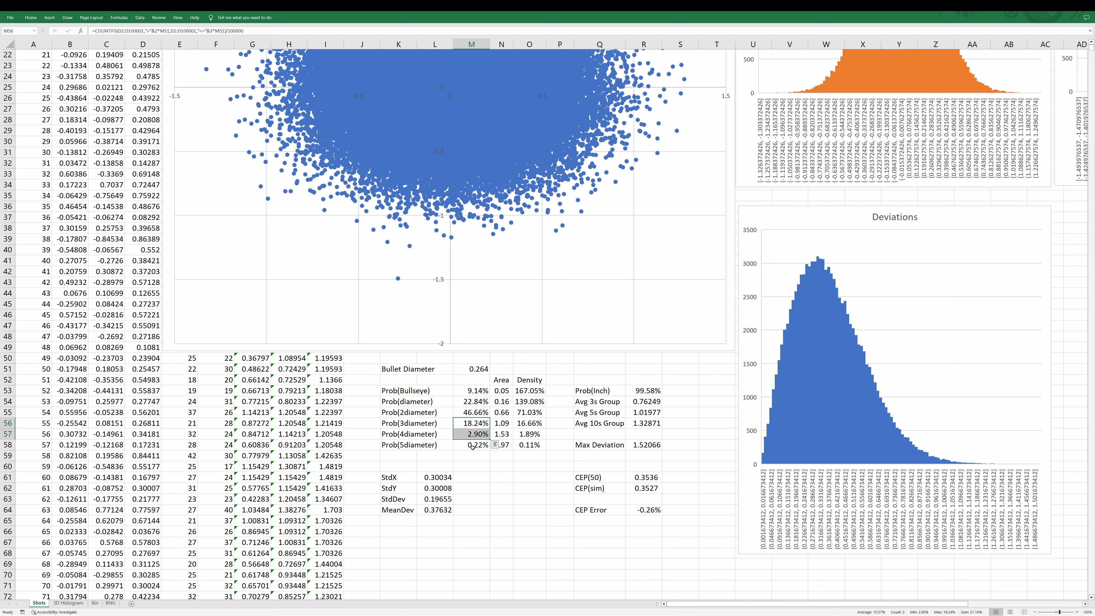
{"action": "left_click", "coordinate": [577, 454]}
- Enter a formula in N62 that uses the Prob(diameter) area in N54 to compare it with the bullseye area
{"action": "left_click", "coordinate": [502, 489]}
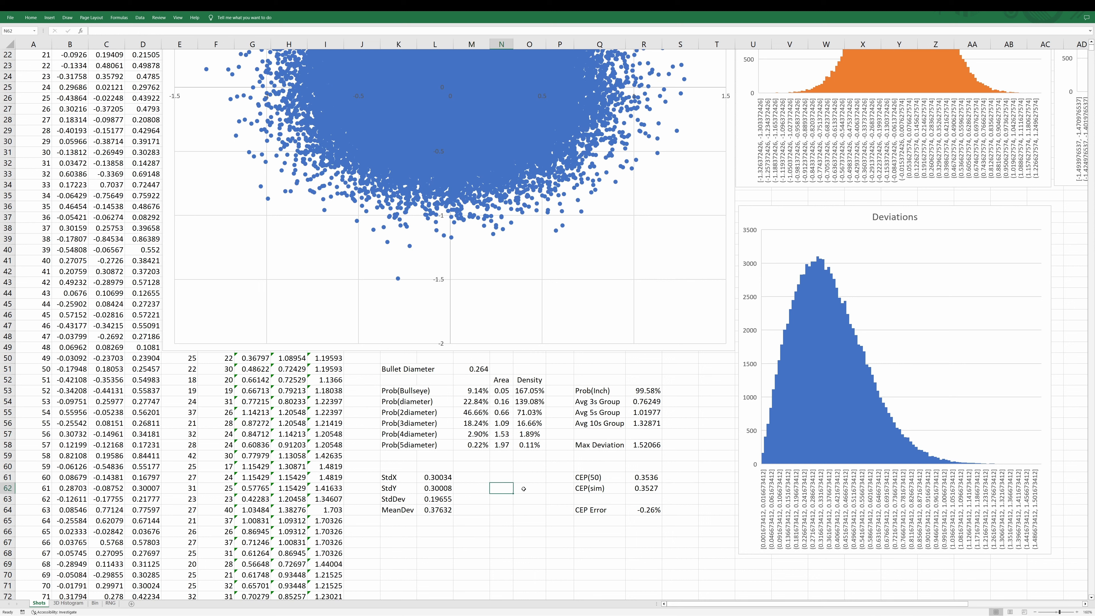
{"action": "type", "text": "="}
{"action": "left_click", "coordinate": [507, 402]}
{"action": "key", "text": "Return"}
- Draft the circle-area formula =PI()*R^2 in N67 and discard it
{"action": "left_click", "coordinate": [499, 547]}
{"action": "type", "text": "=PI"}
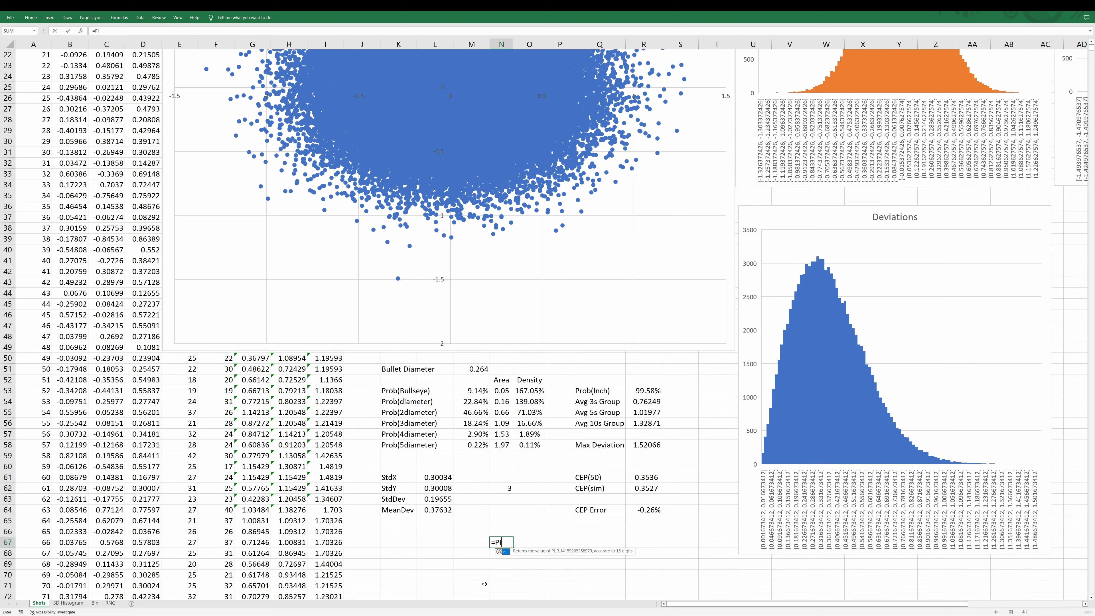
{"action": "type", "text": "()*"}
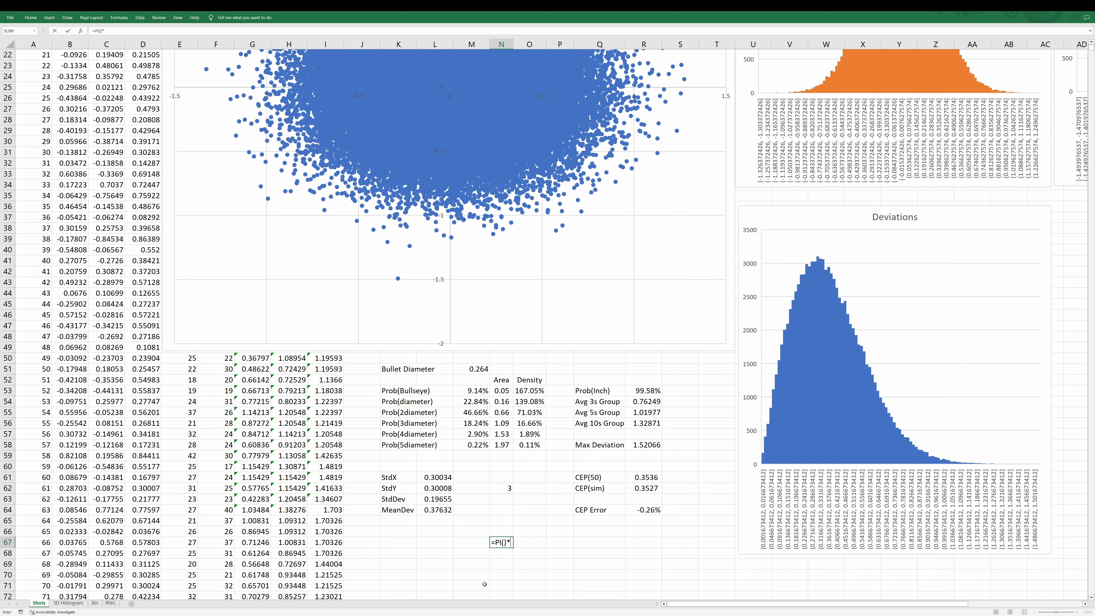
{"action": "type", "text": "R^2"}
{"action": "key", "text": "Escape"}
- Clear the area-ratio formula from N62
{"action": "left_click", "coordinate": [505, 488]}
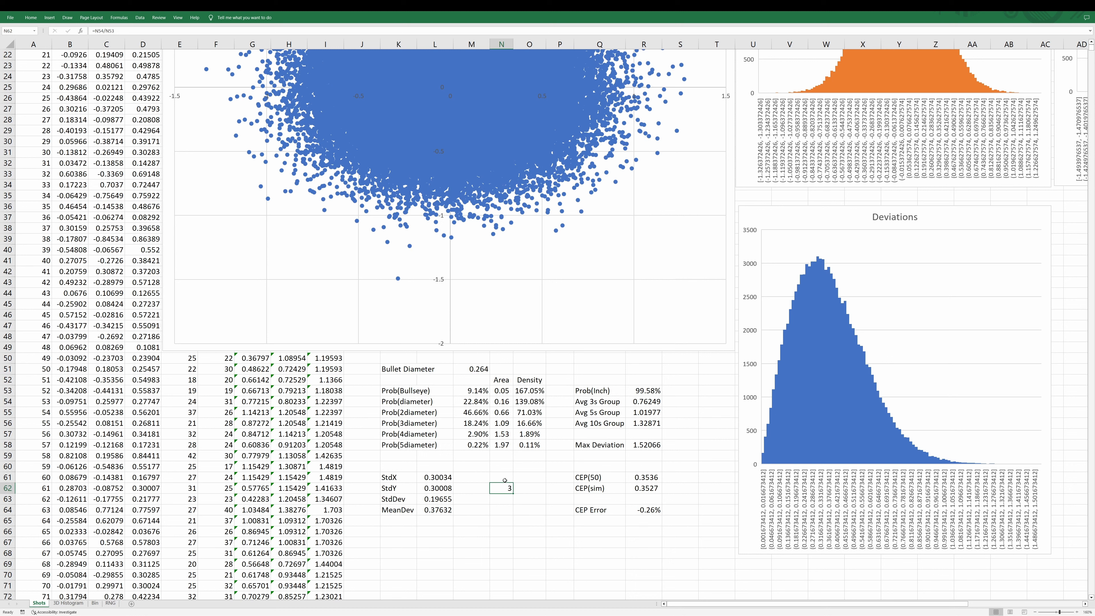
{"action": "key", "text": "Delete"}
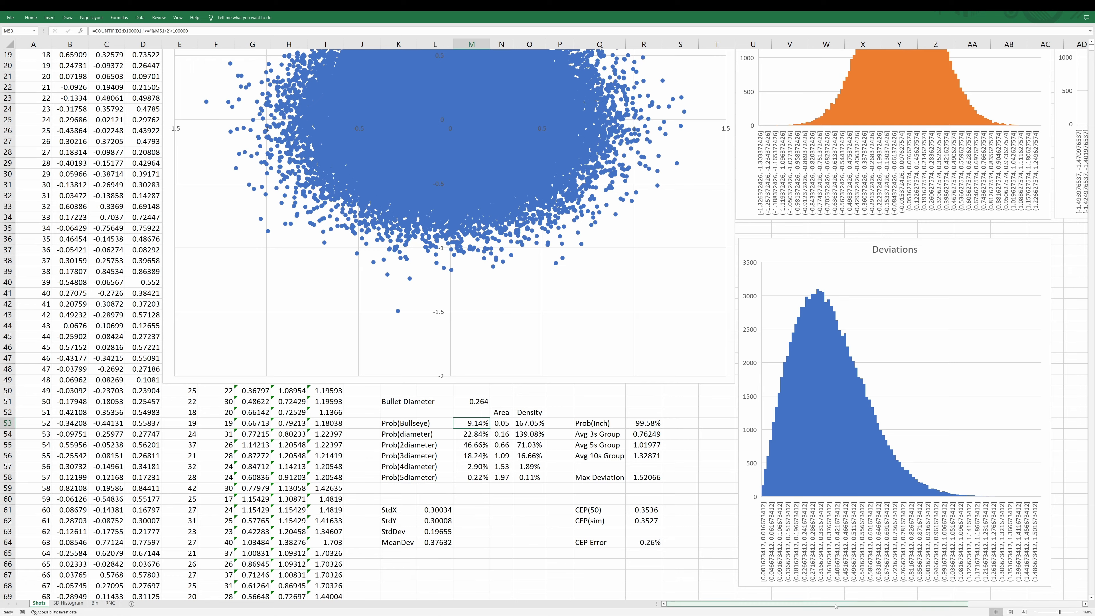
- Compare the centre of the shot scatter chart with the near-zero bars of the Deviations histogram
{"action": "left_click_drag", "start_coordinate": [789, 604], "coordinate": [850, 604]}
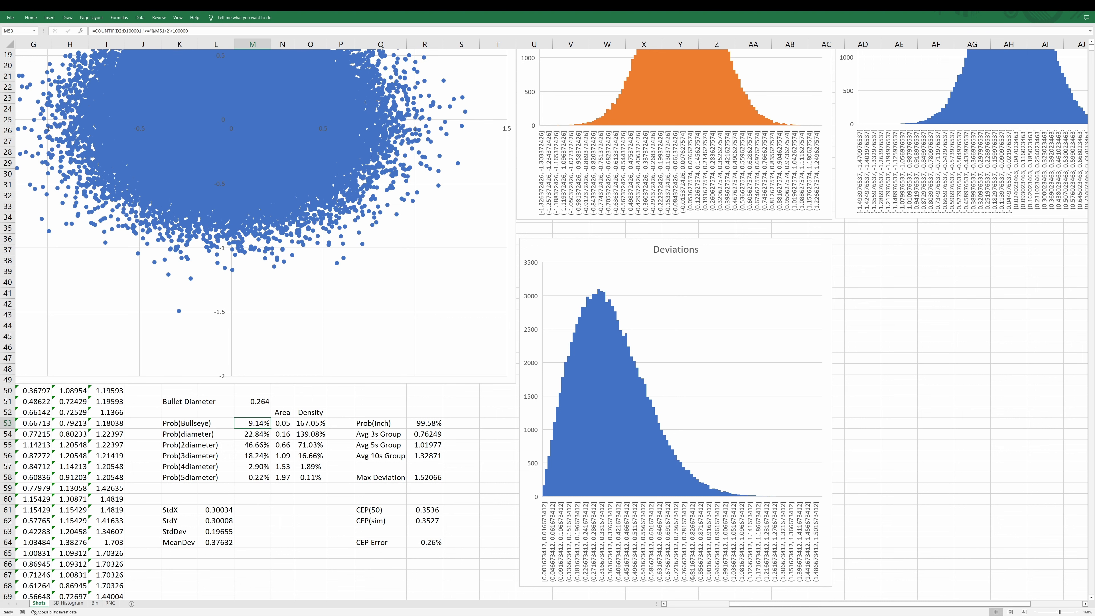
{"action": "scroll", "coordinate": [218, 202], "scroll_direction": "up", "scroll_amount": 3}
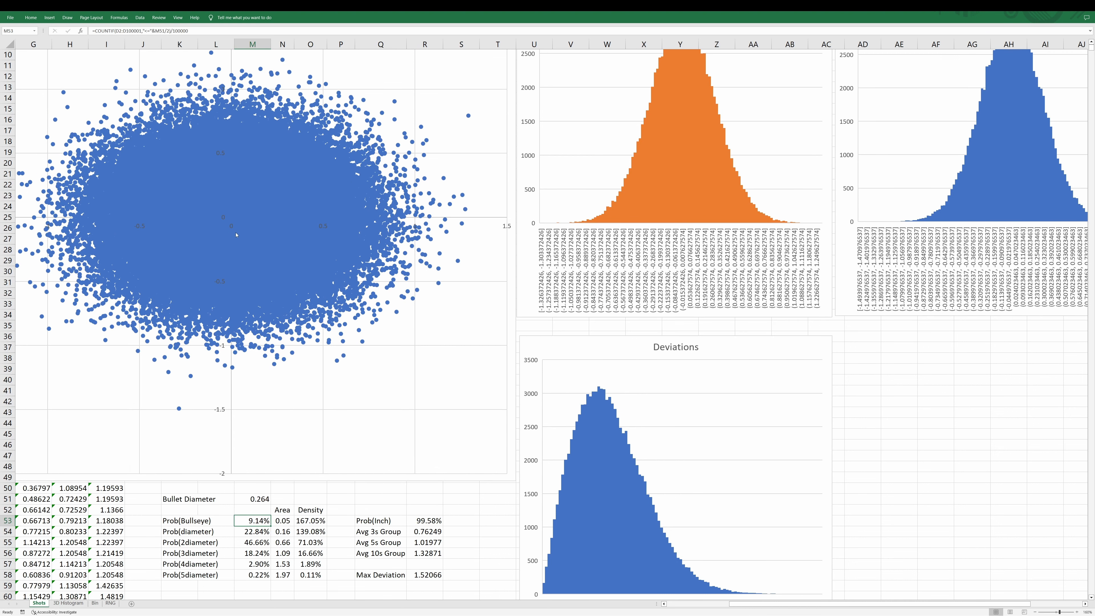
{"action": "mouse_move", "coordinate": [236, 234]}
{"action": "scroll", "coordinate": [630, 466], "scroll_direction": "down", "scroll_amount": 4}
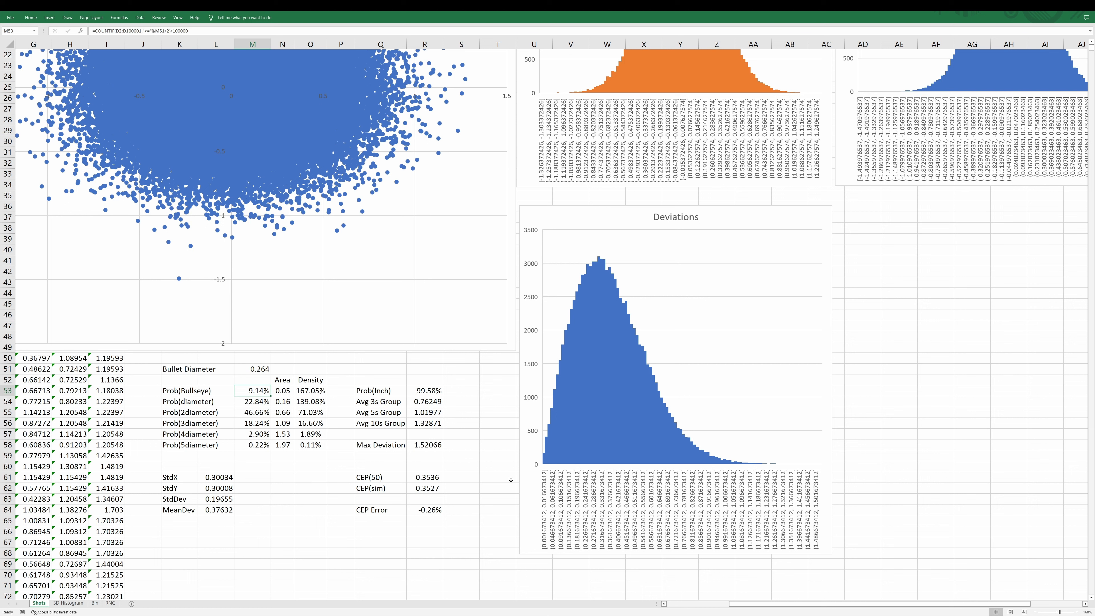
{"action": "left_click", "coordinate": [545, 456]}
{"action": "mouse_move", "coordinate": [548, 454]}
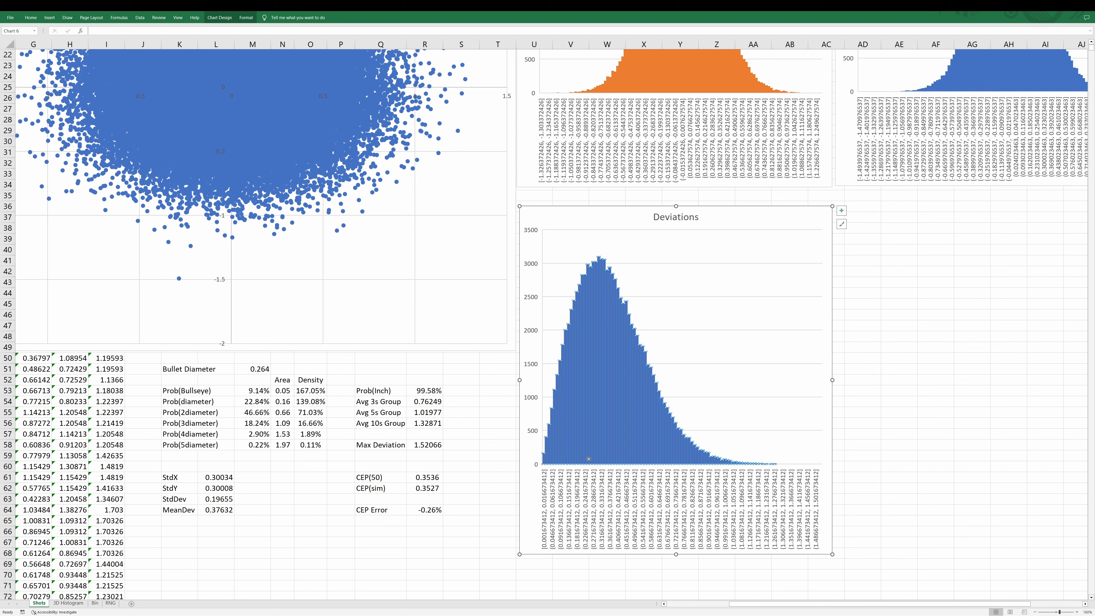
{"action": "mouse_move", "coordinate": [588, 458]}
- Examine the X's and Y's histograms beside the full shot scatter chart
{"action": "scroll", "coordinate": [791, 171], "scroll_direction": "up", "scroll_amount": 6}
{"action": "scroll", "coordinate": [843, 260], "scroll_direction": "up", "scroll_amount": 1}
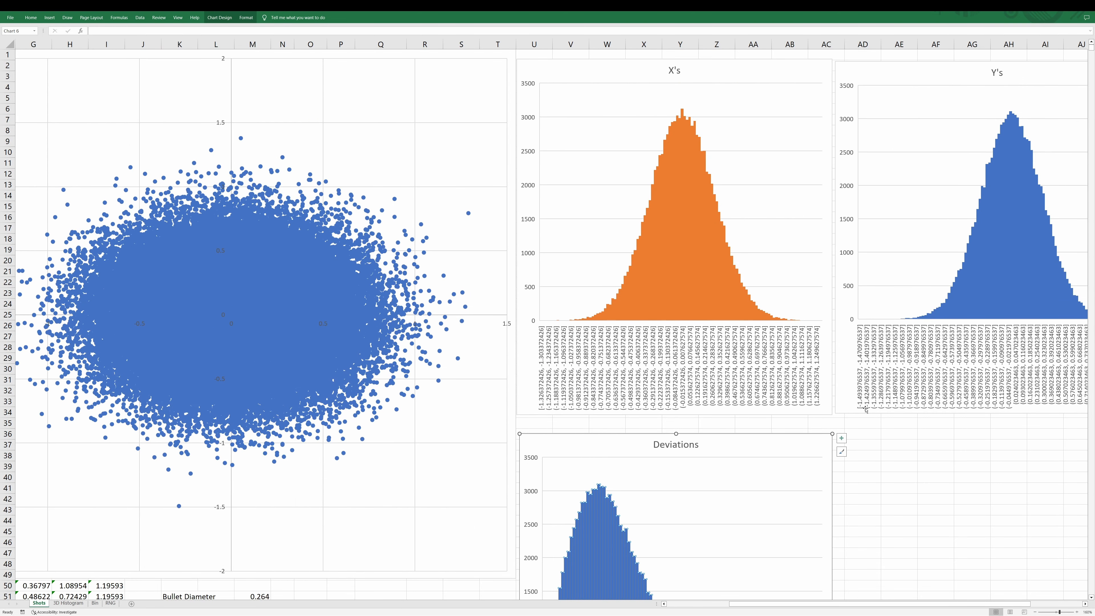
{"action": "scroll", "coordinate": [883, 604], "scroll_direction": "left", "scroll_amount": 3}
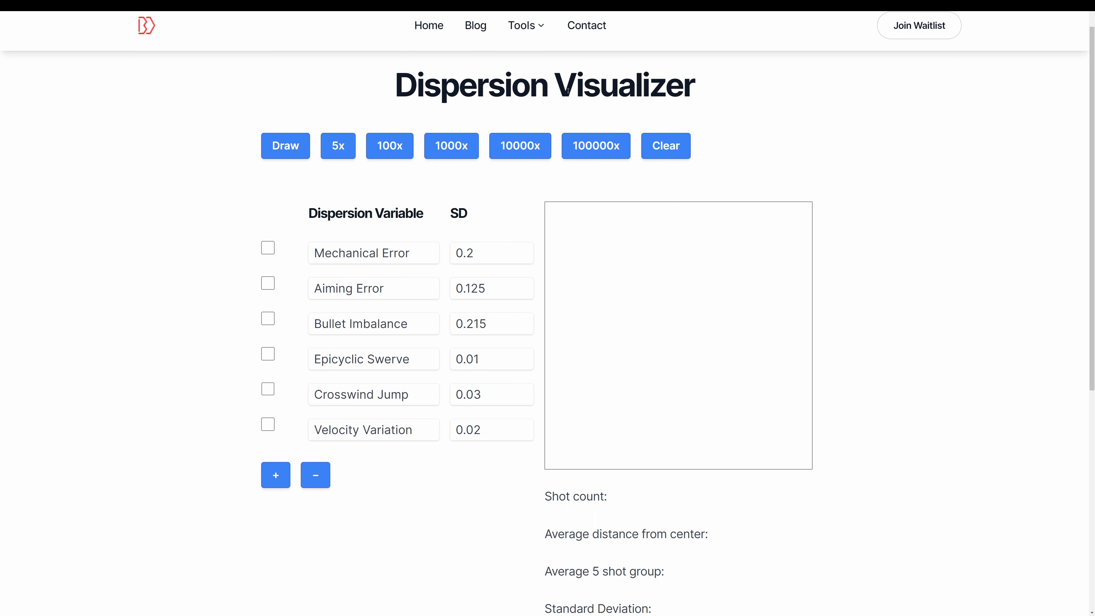
- In the Dispersion Visualizer, simulate 100000 shots at once and clear the plot
{"action": "left_click", "coordinate": [585, 145]}
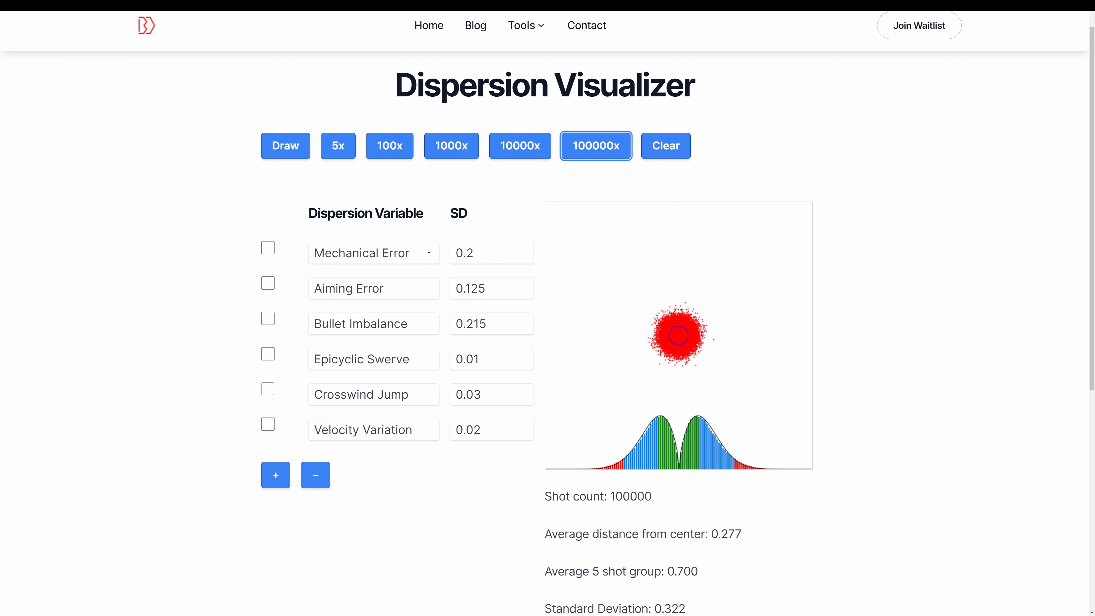
{"action": "left_click", "coordinate": [663, 156]}
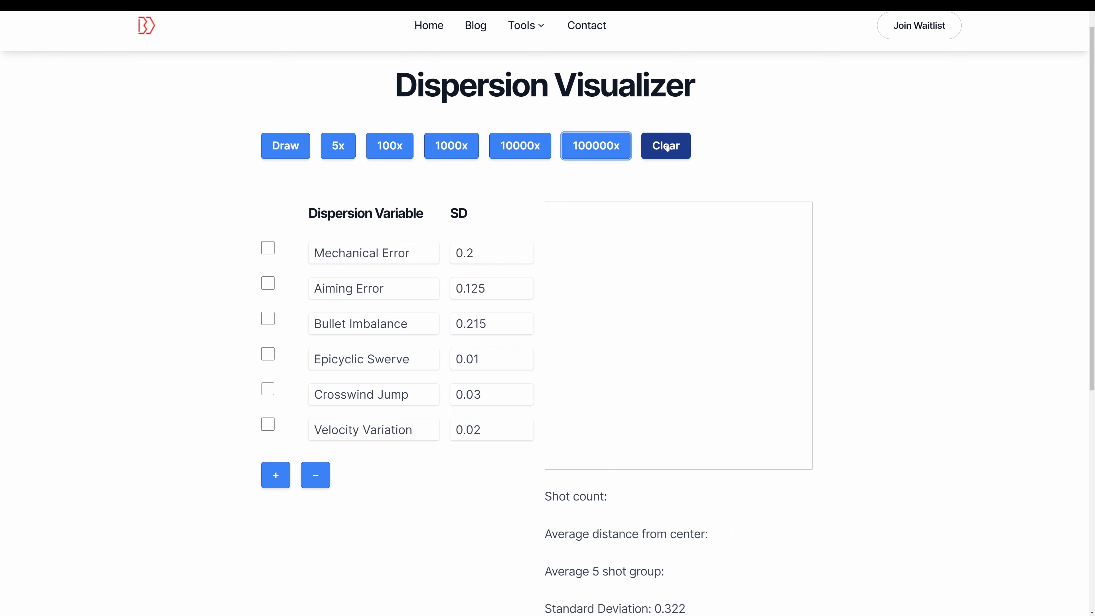
- Draw two single shots in the Dispersion Visualizer
{"action": "key", "text": "ctrl+minus"}
{"action": "left_click", "coordinate": [329, 164]}
{"action": "left_click", "coordinate": [330, 164]}
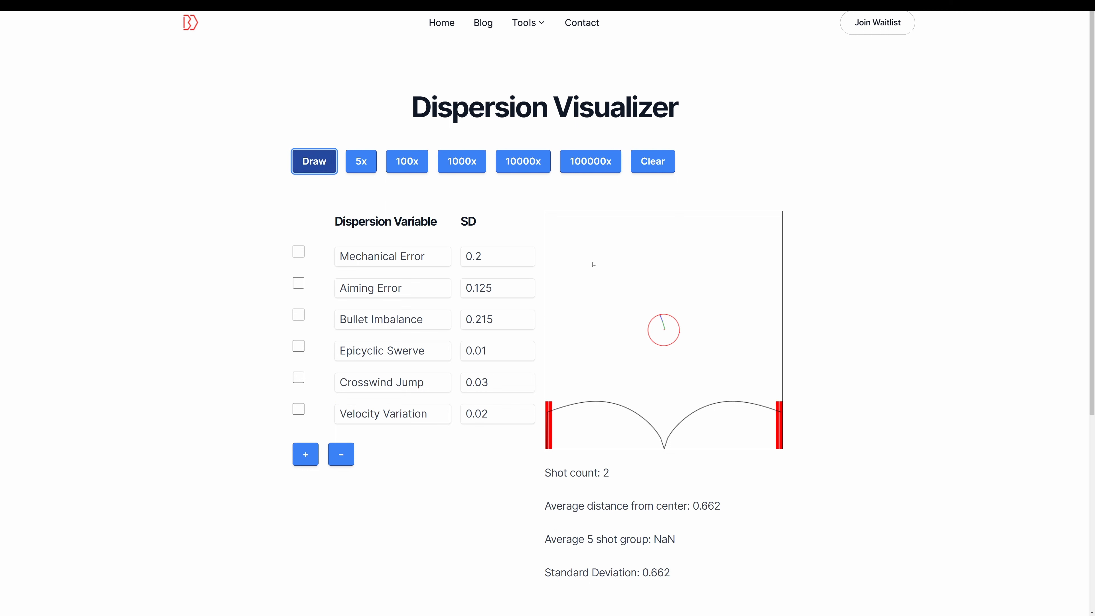
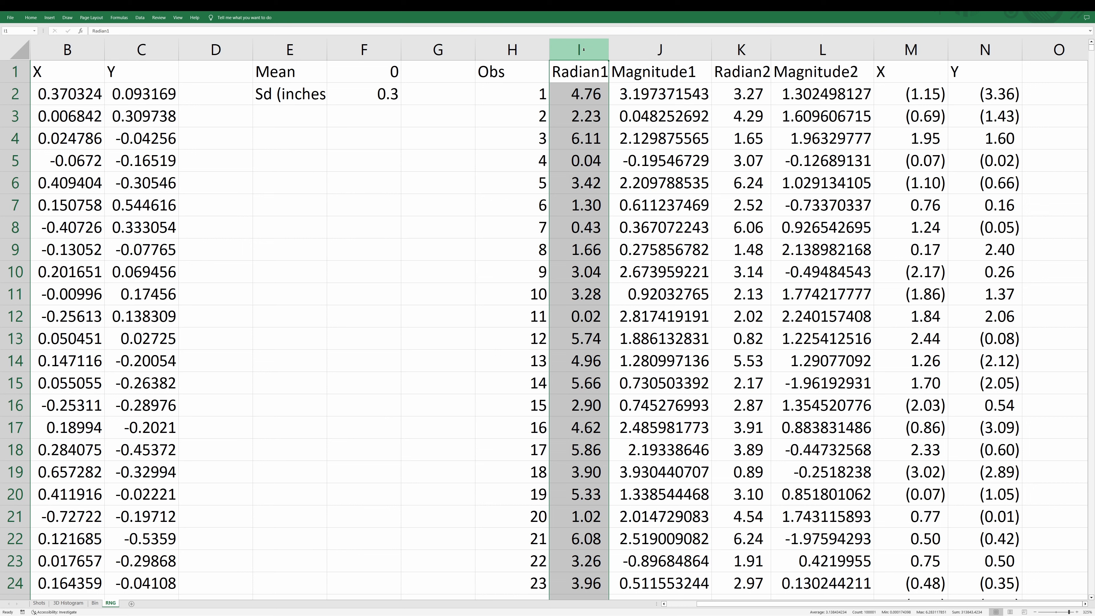
- Point out the Radian1 and Magnitude1 columns on the RNG sheet as a shot error's direction and size
{"action": "left_click", "coordinate": [667, 43]}
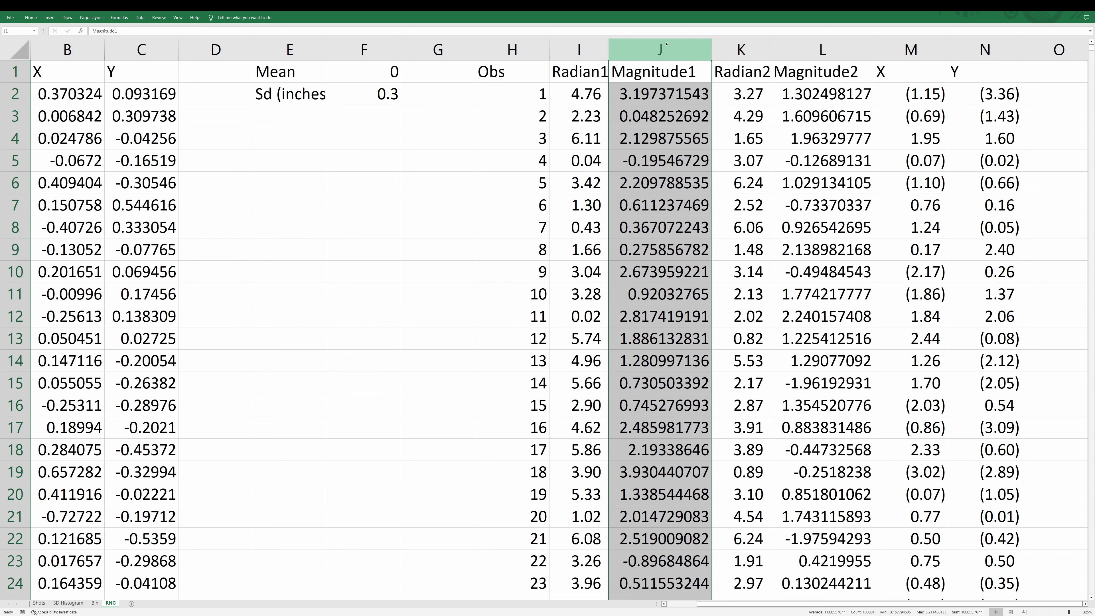
{"action": "left_click", "coordinate": [578, 72]}
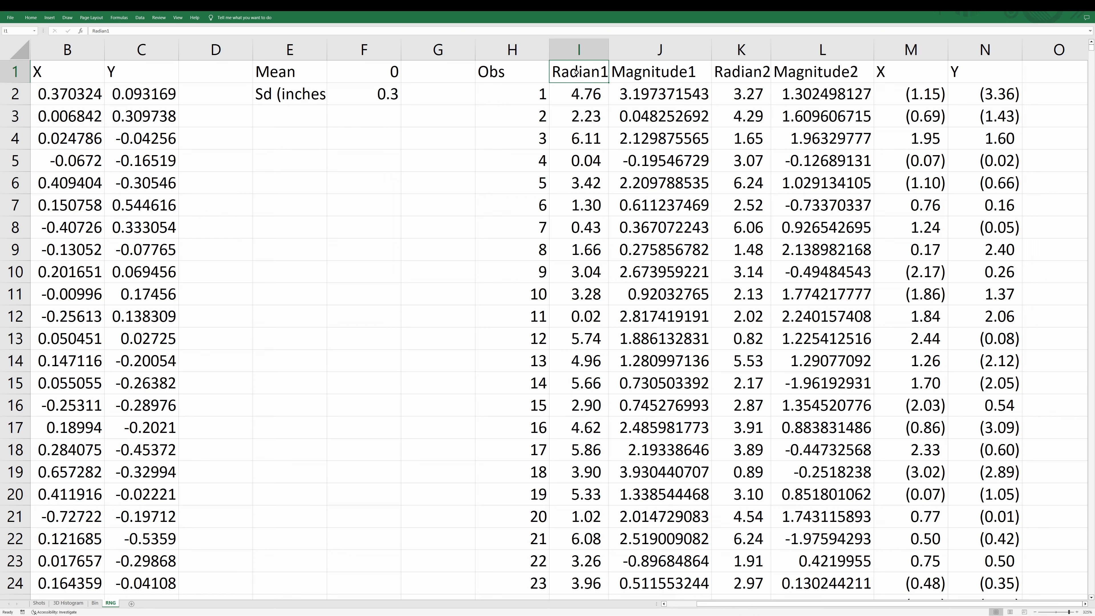
{"action": "left_click", "coordinate": [654, 74]}
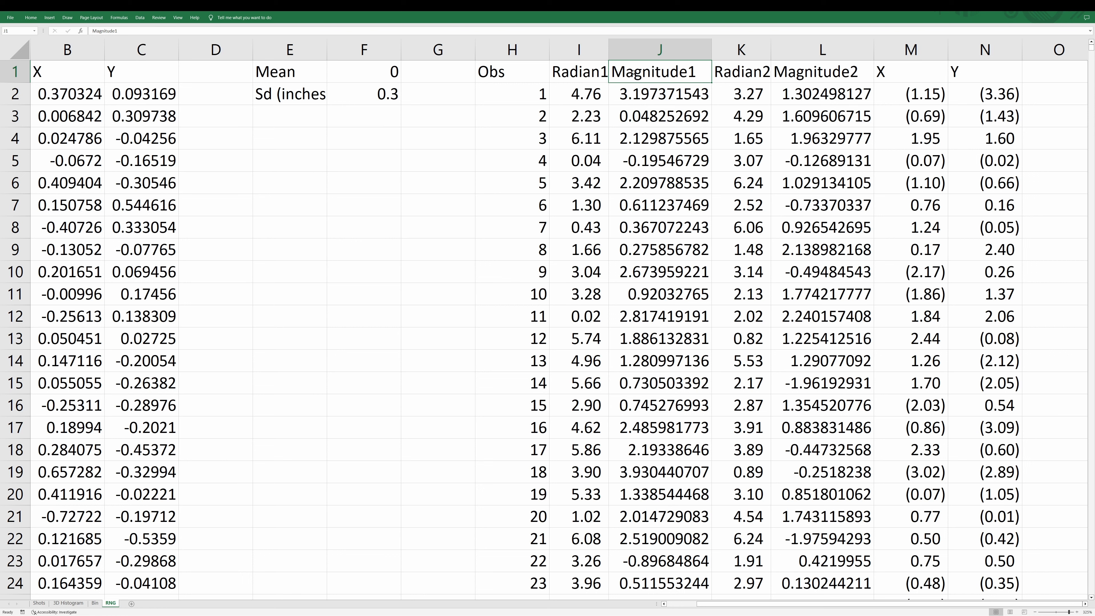
- Switch to the Dispersion Visualizer, highlight the Mechanical Error SD as the source of magnitude, and return to the workbook
{"action": "key", "text": "alt+Tab"}
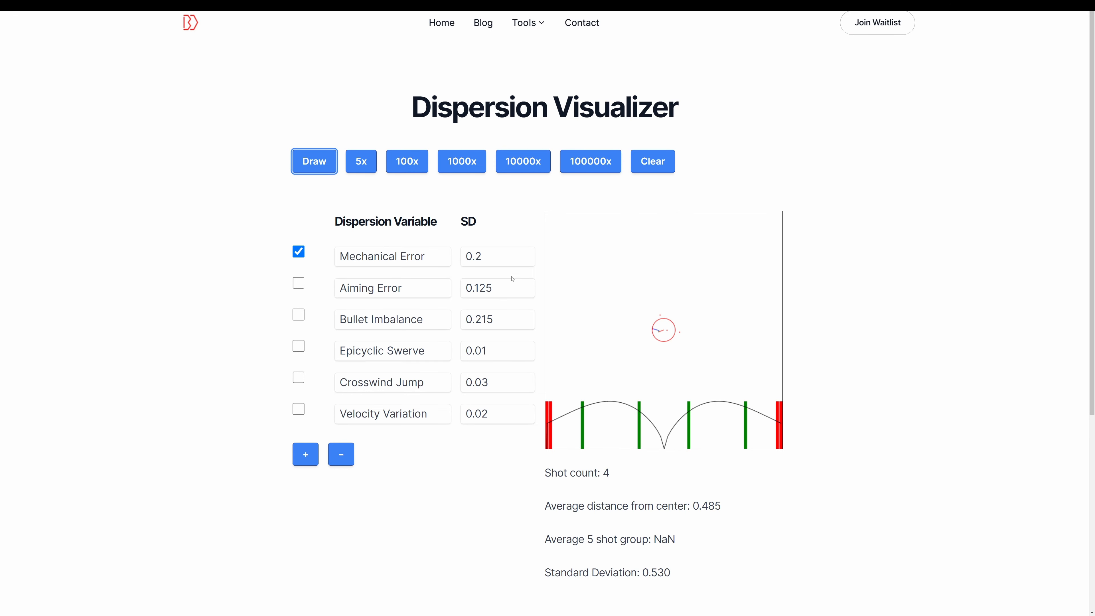
{"action": "left_click_drag", "start_coordinate": [483, 258], "coordinate": [465, 258]}
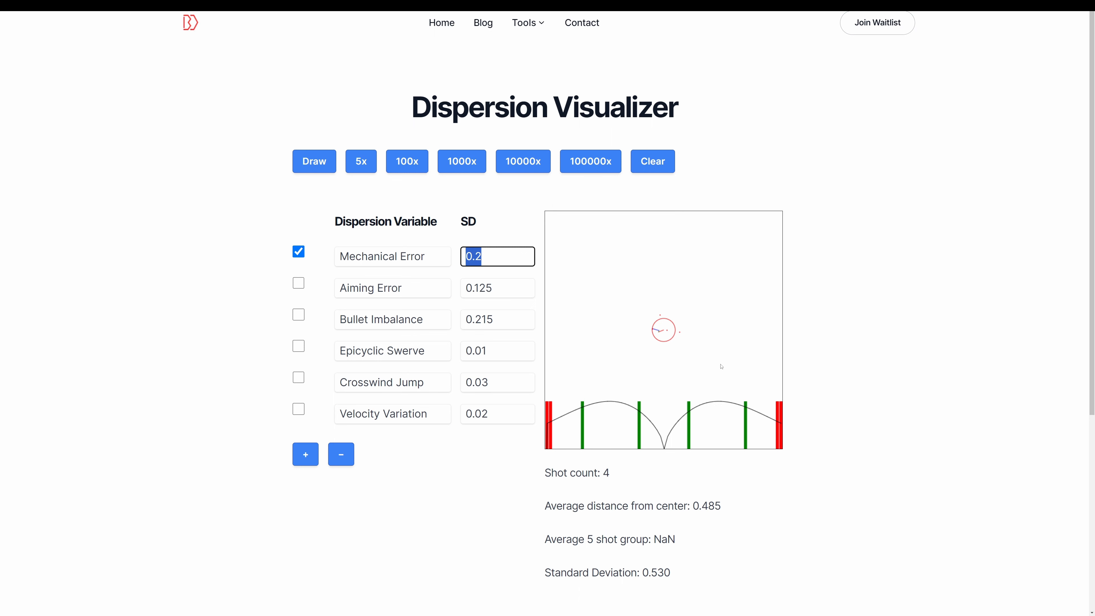
{"action": "key", "text": "alt+Tab"}
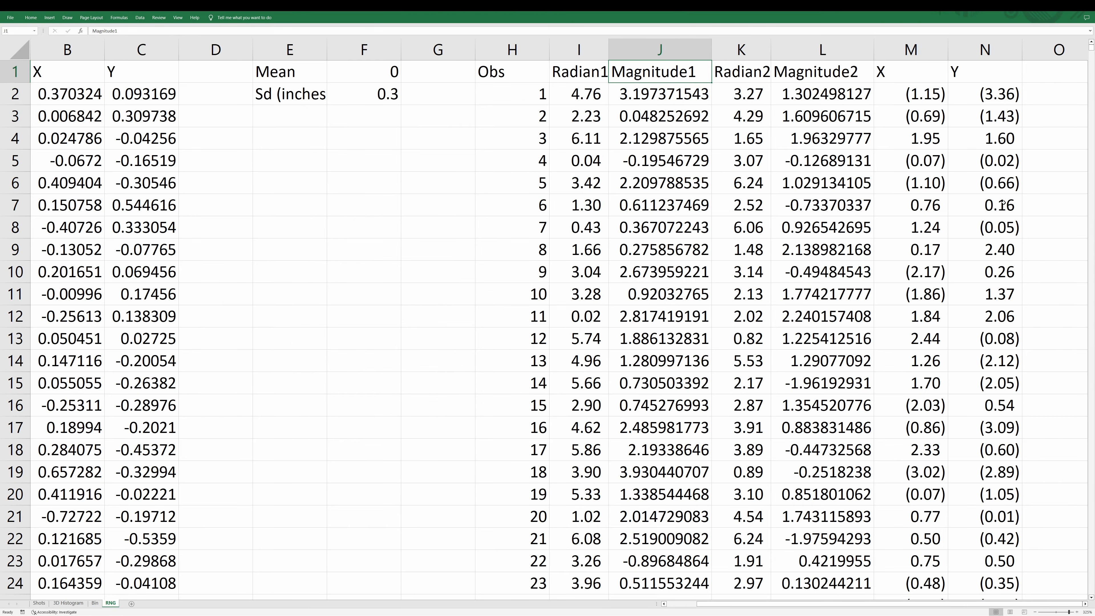
- Relate the Radian1 and Magnitude1 columns to the X and Y columns M:N and to the Dispersion Visualizer's shot plot
{"action": "left_click_drag", "start_coordinate": [660, 48], "coordinate": [590, 49]}
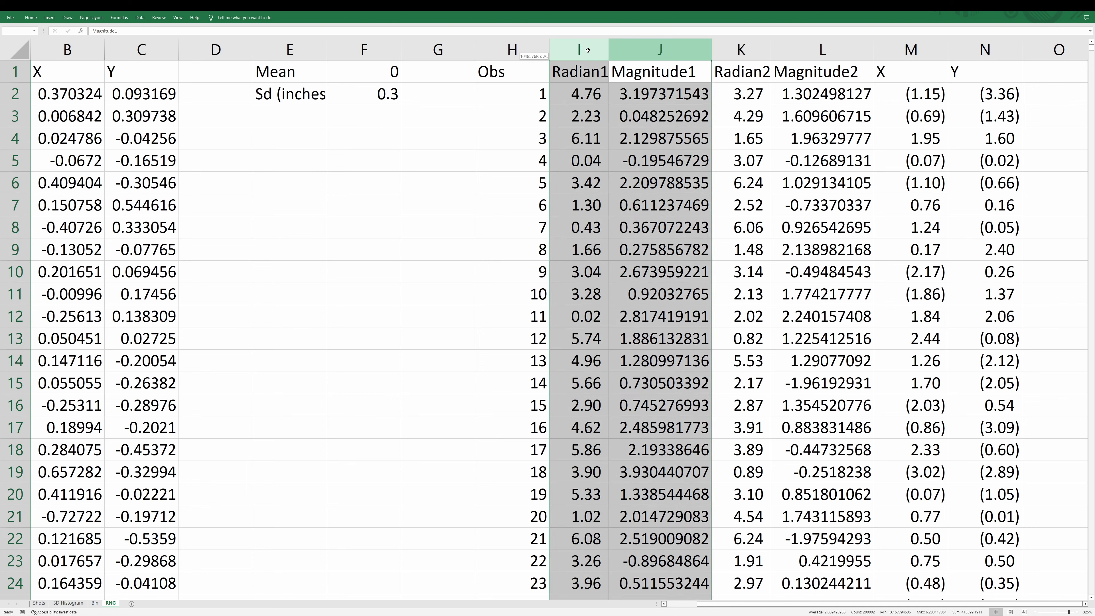
{"action": "left_click", "coordinate": [629, 73]}
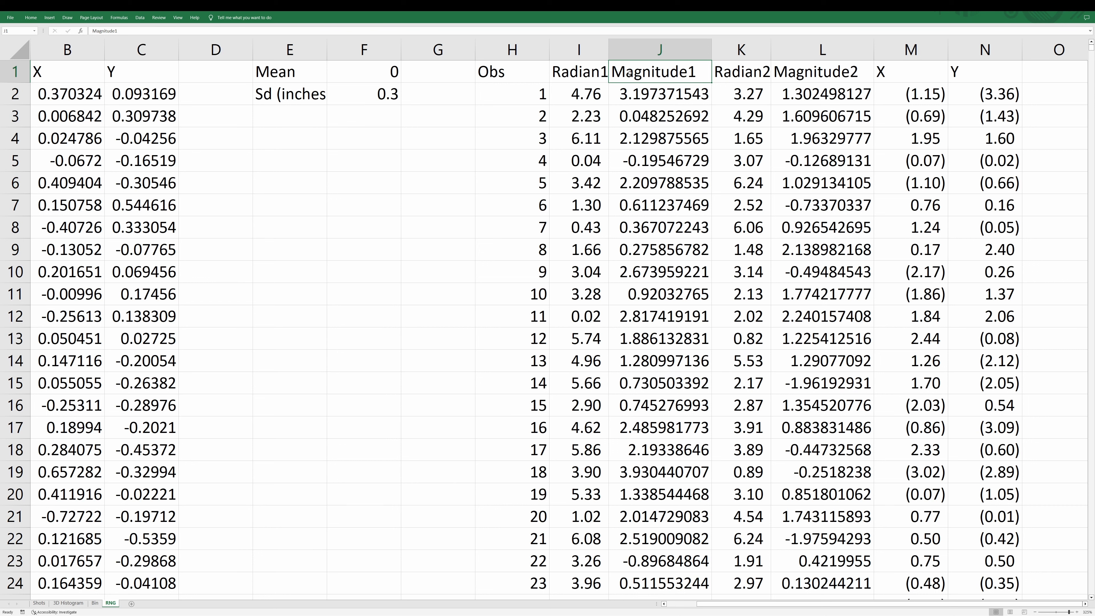
{"action": "left_click_drag", "start_coordinate": [916, 49], "coordinate": [981, 49]}
{"action": "left_click_drag", "start_coordinate": [700, 76], "coordinate": [590, 73]}
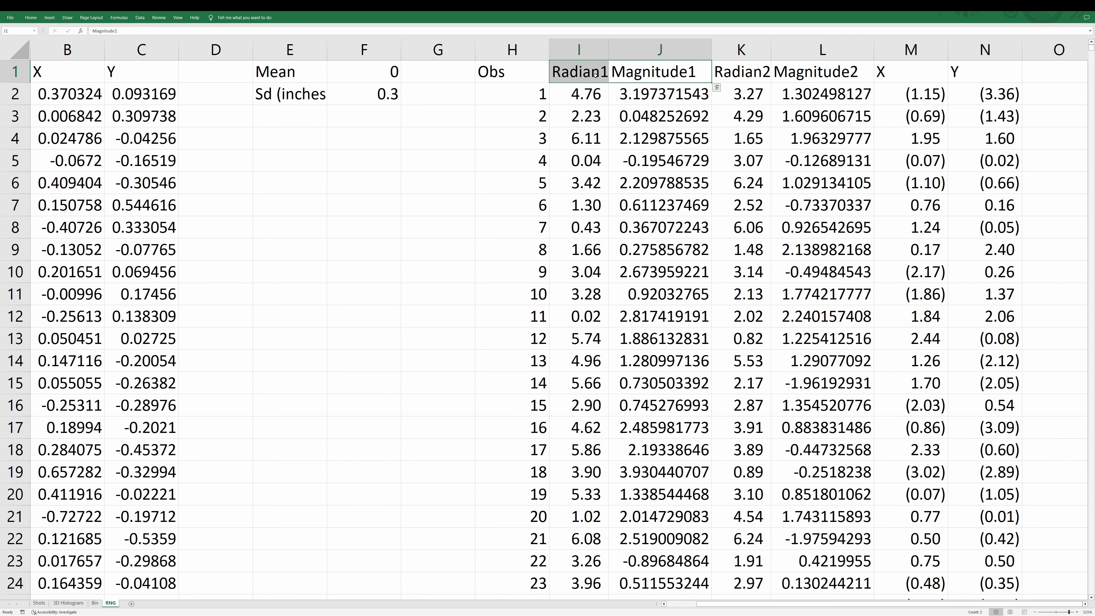
{"action": "left_click_drag", "start_coordinate": [642, 44], "coordinate": [579, 43]}
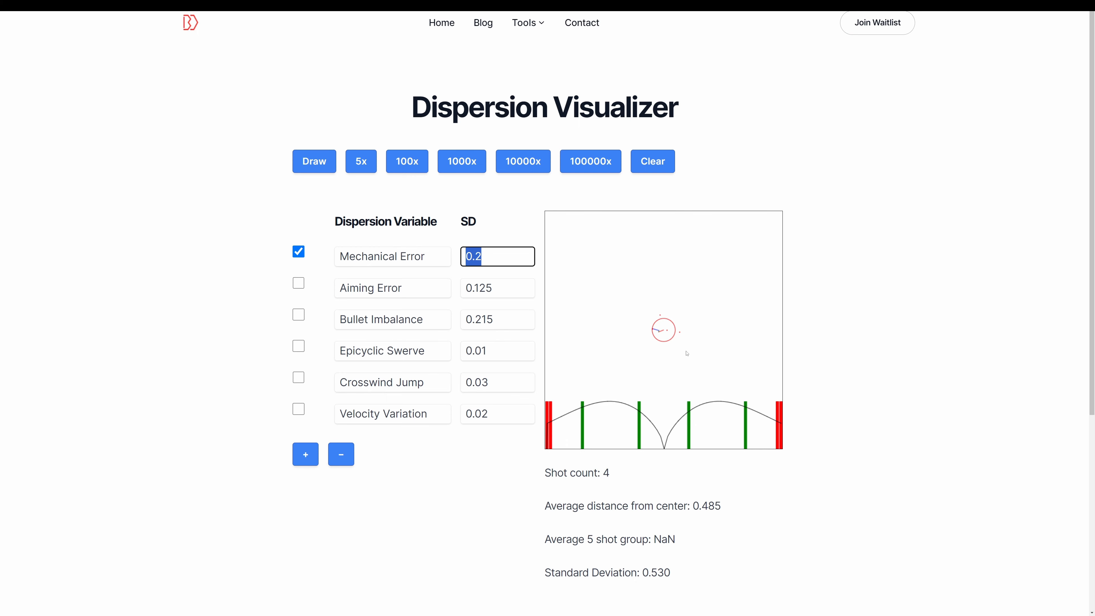
{"action": "scroll", "coordinate": [689, 354], "scroll_direction": "up", "scroll_amount": 7, "text": "ctrl"}
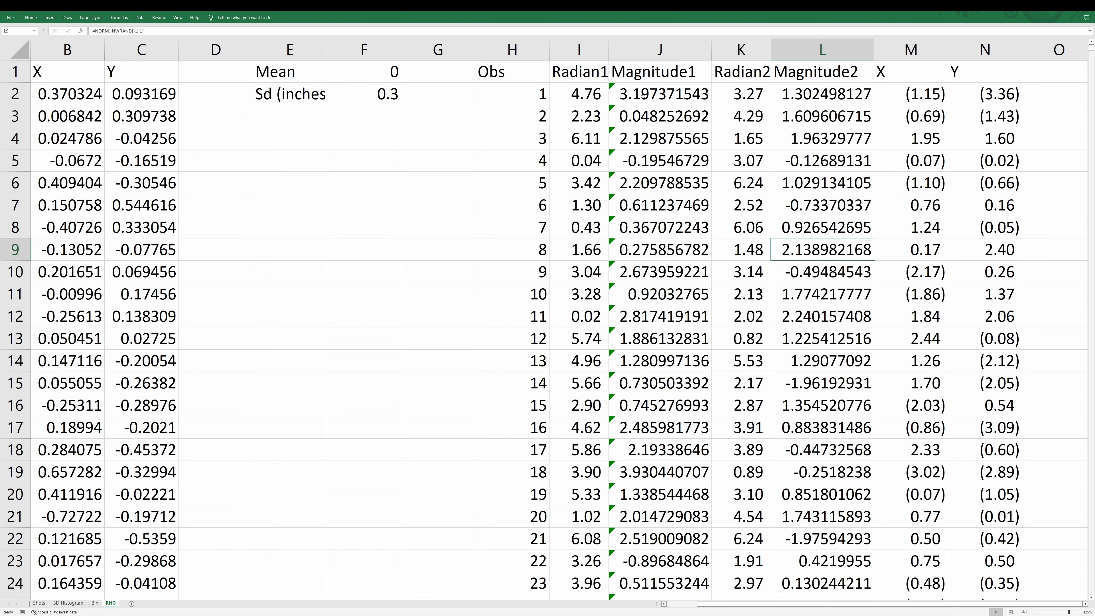
- Examine the random-angle formula =RAND()*2*PI() in I2 and the angles in I2:I5 and K2:K5
{"action": "left_click", "coordinate": [597, 91]}
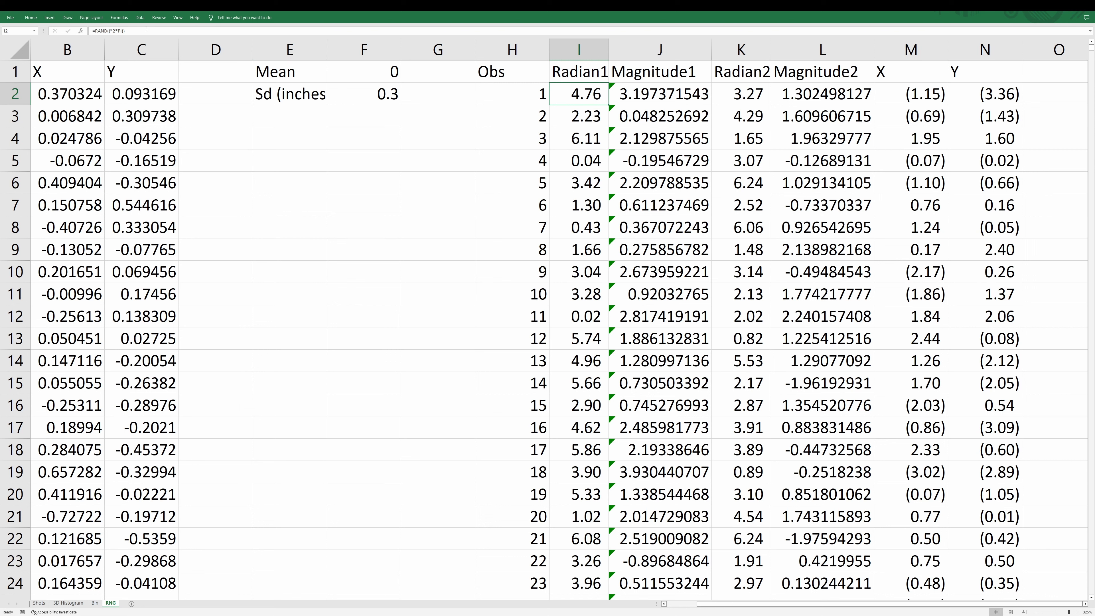
{"action": "key", "text": "F2"}
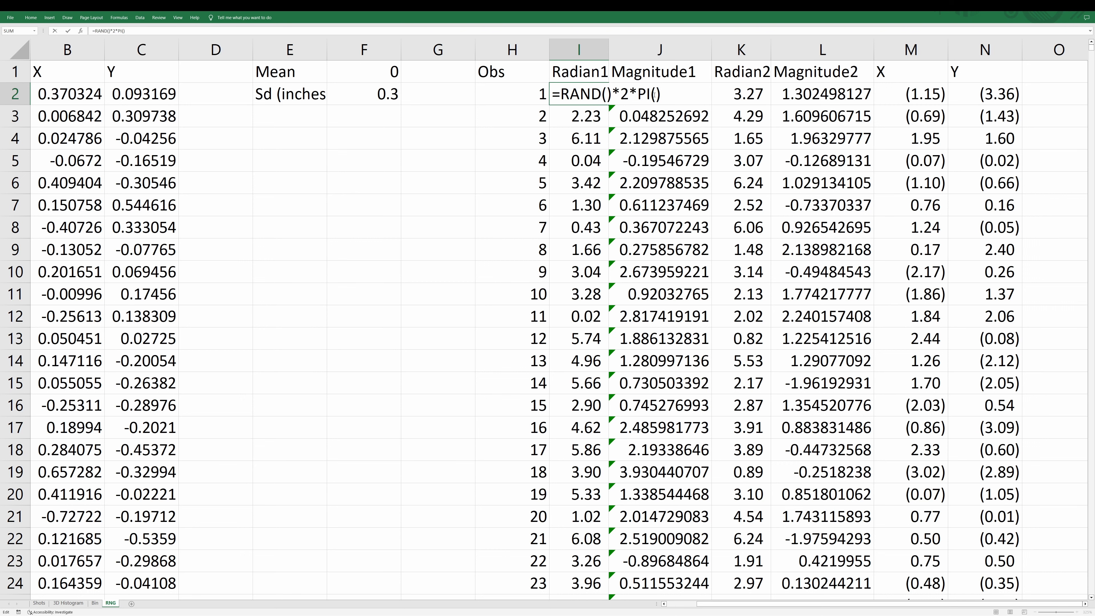
{"action": "key", "text": "Return"}
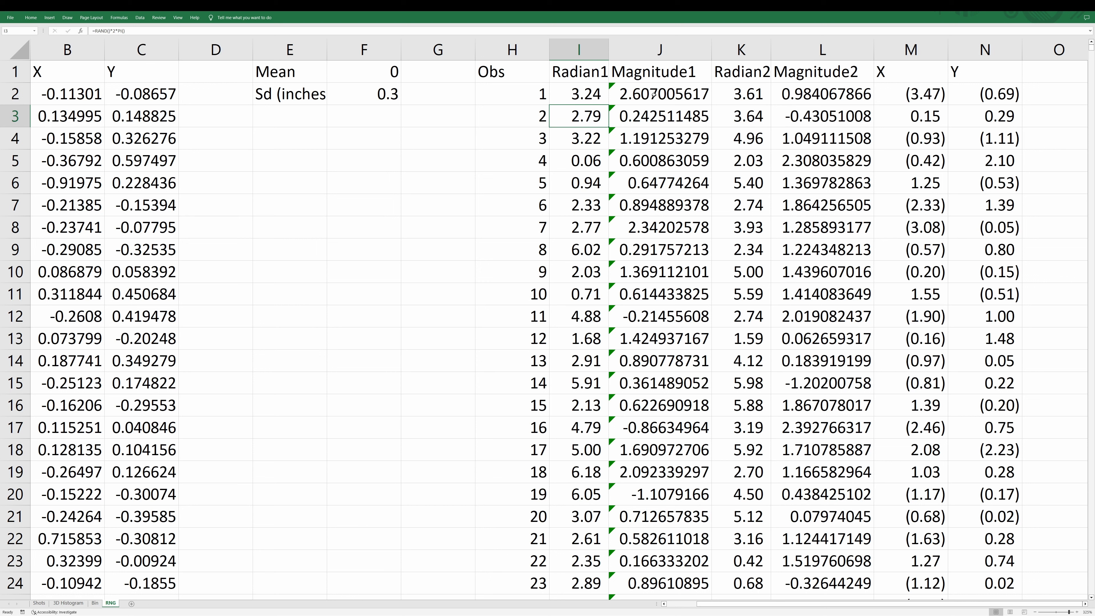
{"action": "left_click_drag", "start_coordinate": [580, 94], "coordinate": [580, 161]}
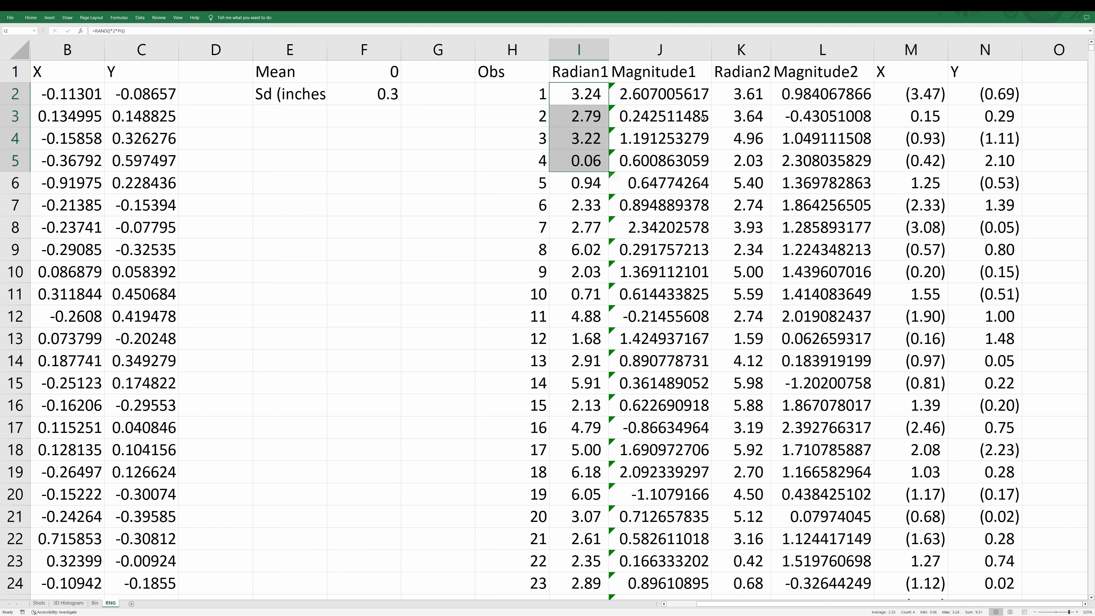
{"action": "left_click_drag", "start_coordinate": [742, 94], "coordinate": [741, 161]}
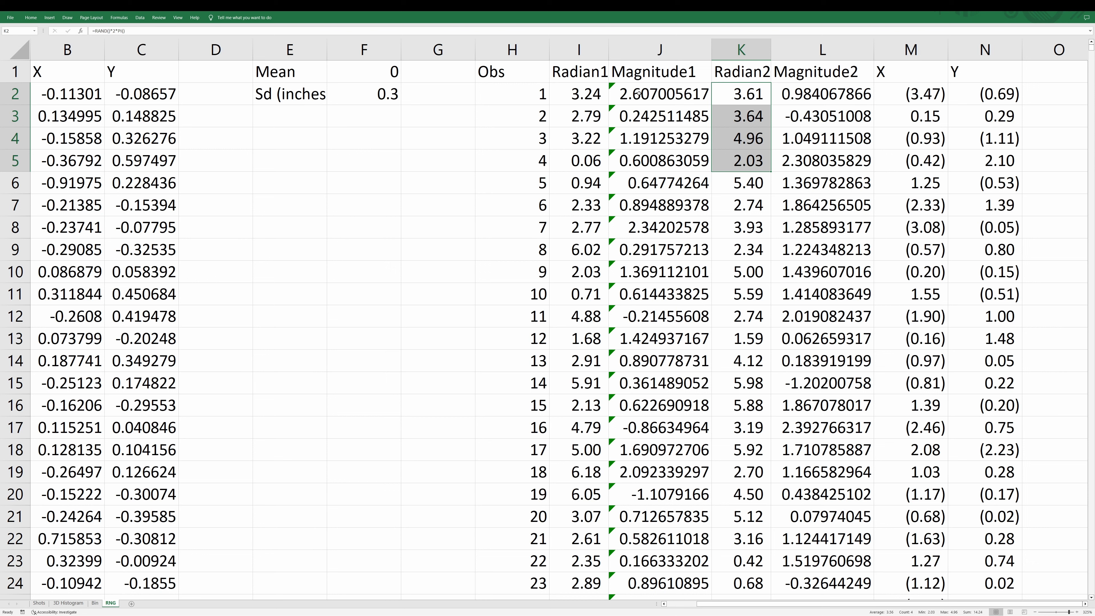
- Examine the magnitude formula =NORM.INV(RAND(),1,1) in J2, highlighting the NORM.INV function, its mean argument and its standard deviation argument
{"action": "left_click", "coordinate": [656, 93]}
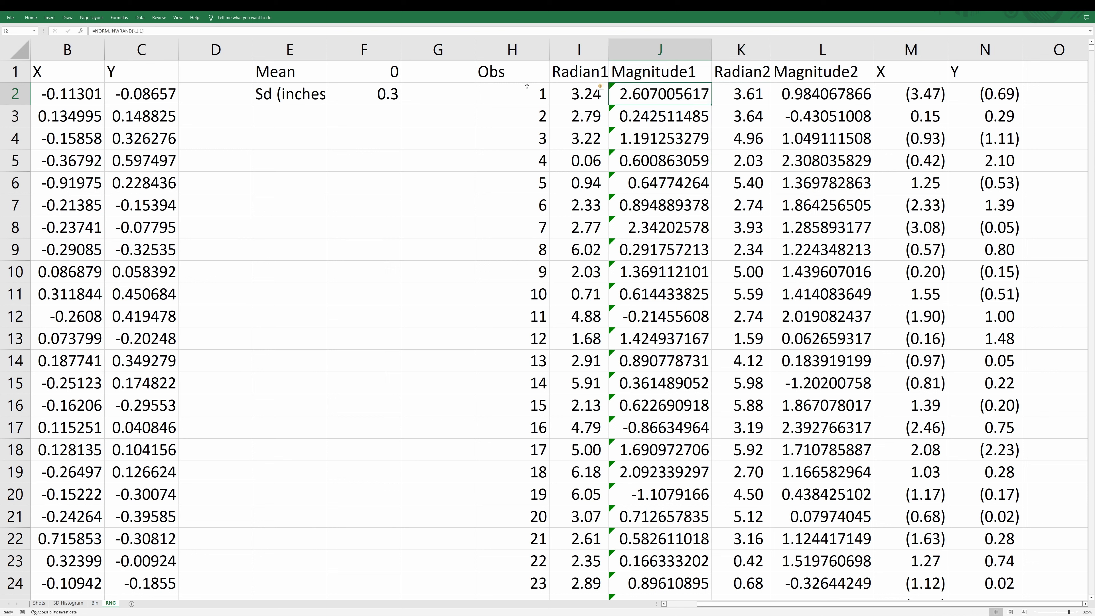
{"action": "double_click", "coordinate": [654, 95]}
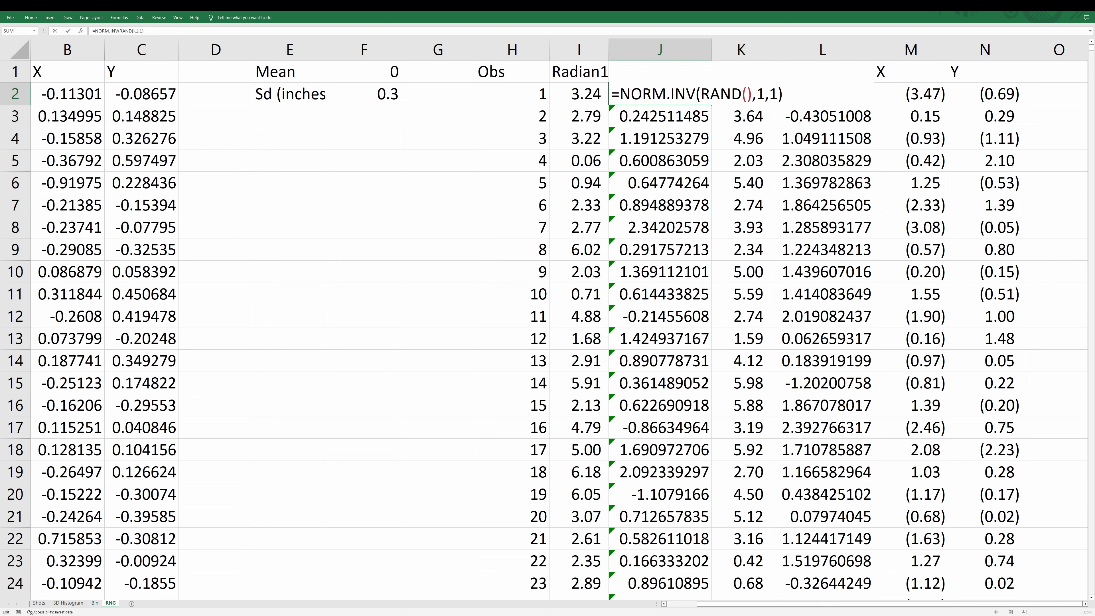
{"action": "left_click", "coordinate": [699, 94]}
{"action": "left_click_drag", "start_coordinate": [700, 92], "coordinate": [619, 94]}
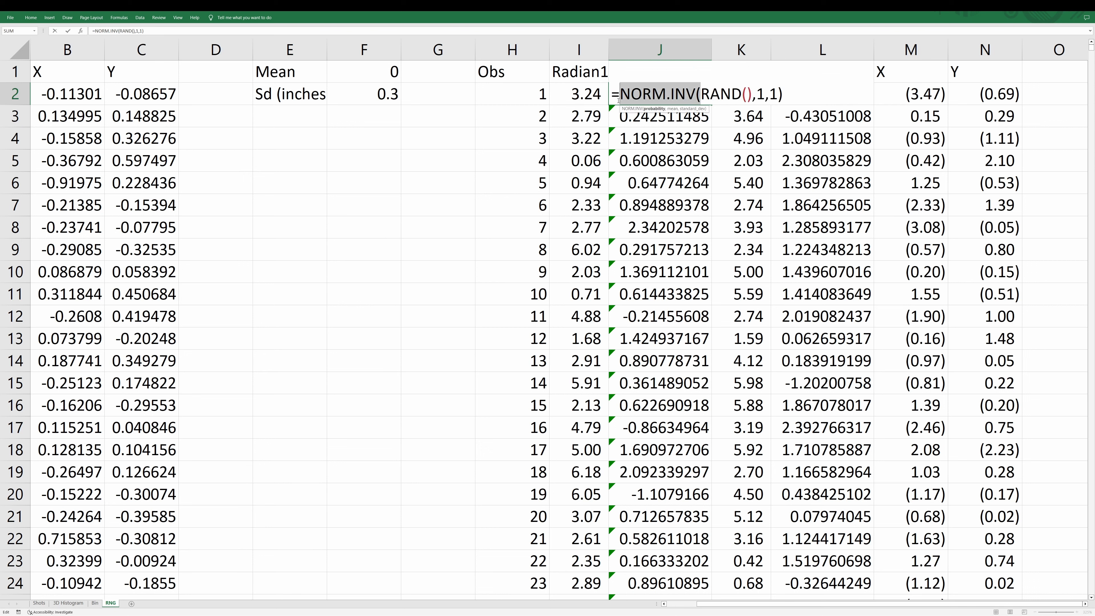
{"action": "double_click", "coordinate": [762, 94]}
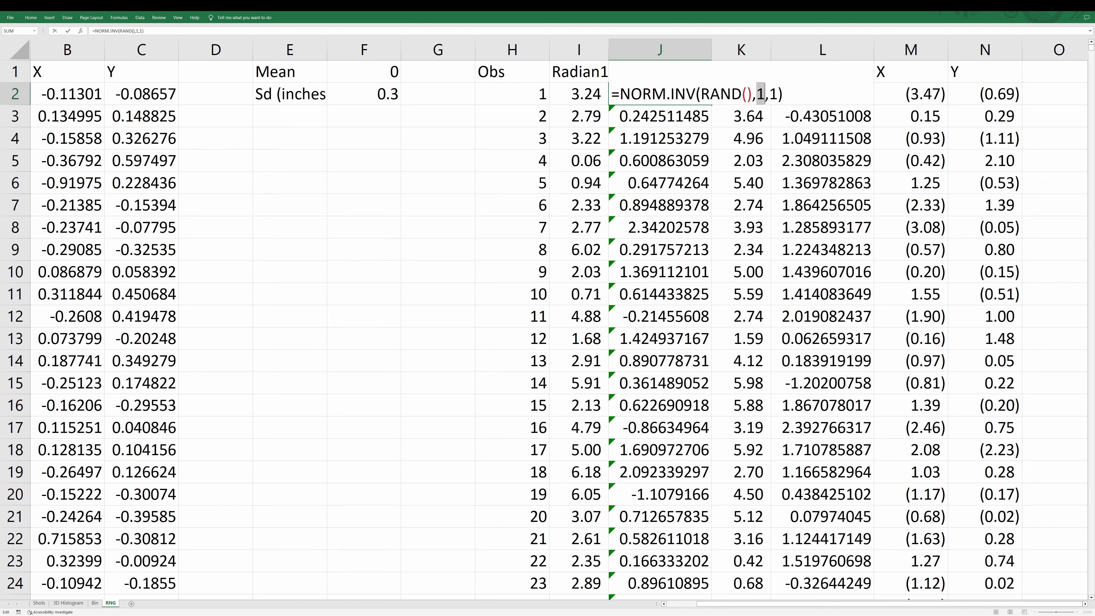
{"action": "double_click", "coordinate": [773, 94]}
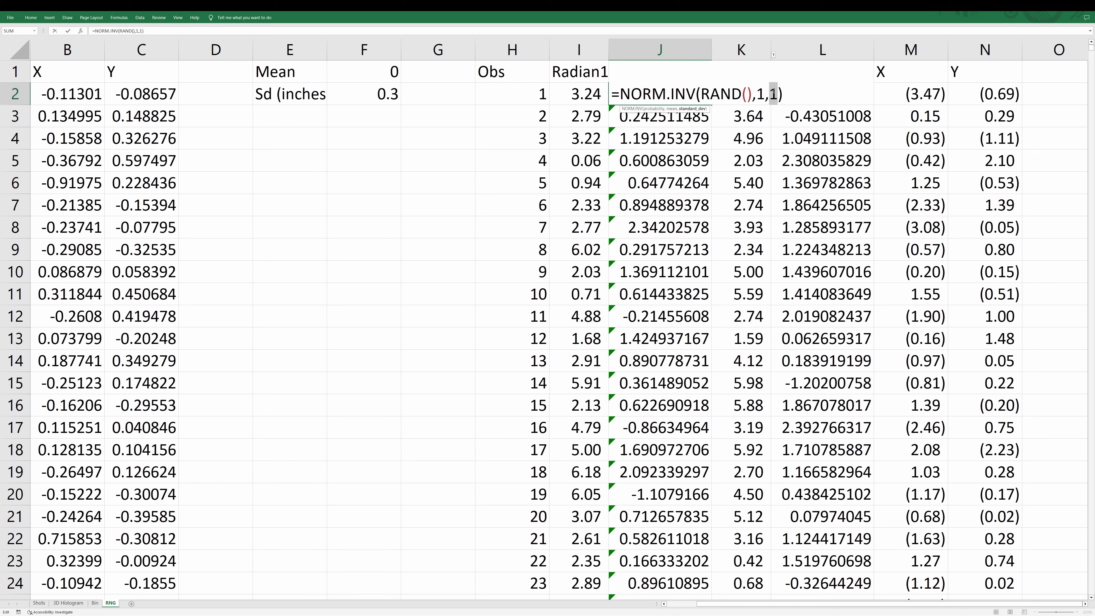
{"action": "key", "text": "Return"}
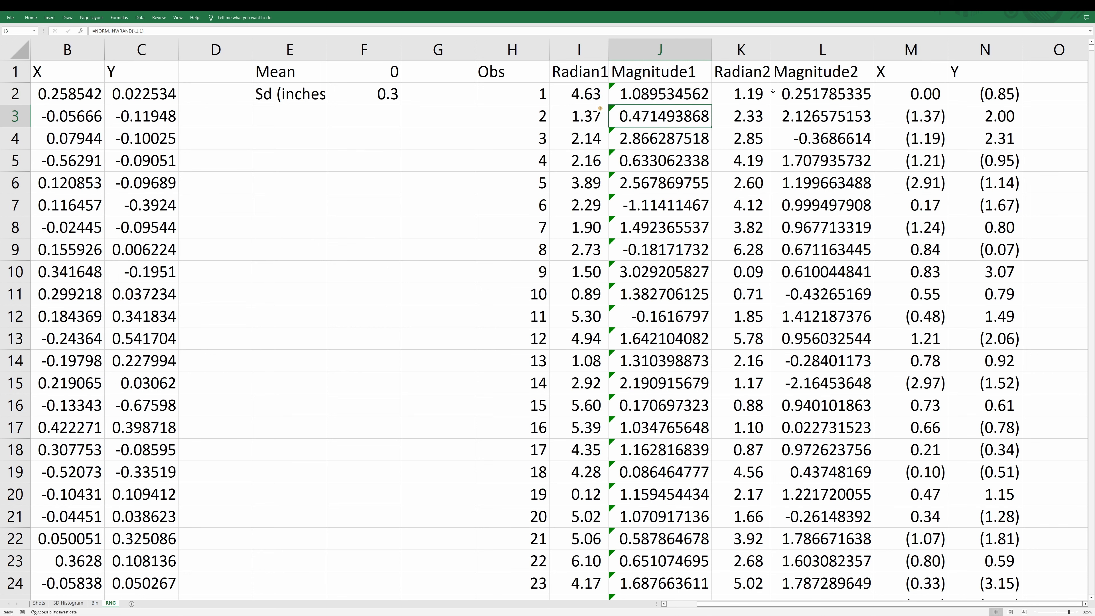
- Point out the error pairs Radian1/Magnitude1 in I:J and Radian2/Magnitude2 in K:L, and the X and Y headings in M1:N1
{"action": "left_click_drag", "start_coordinate": [592, 49], "coordinate": [626, 48]}
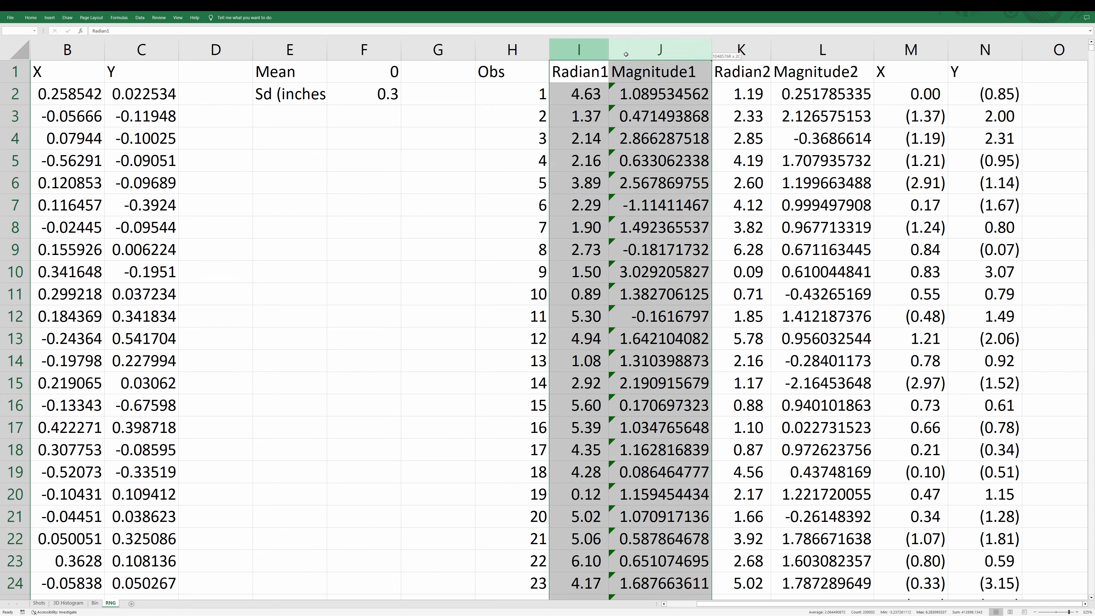
{"action": "left_click_drag", "start_coordinate": [746, 44], "coordinate": [810, 44]}
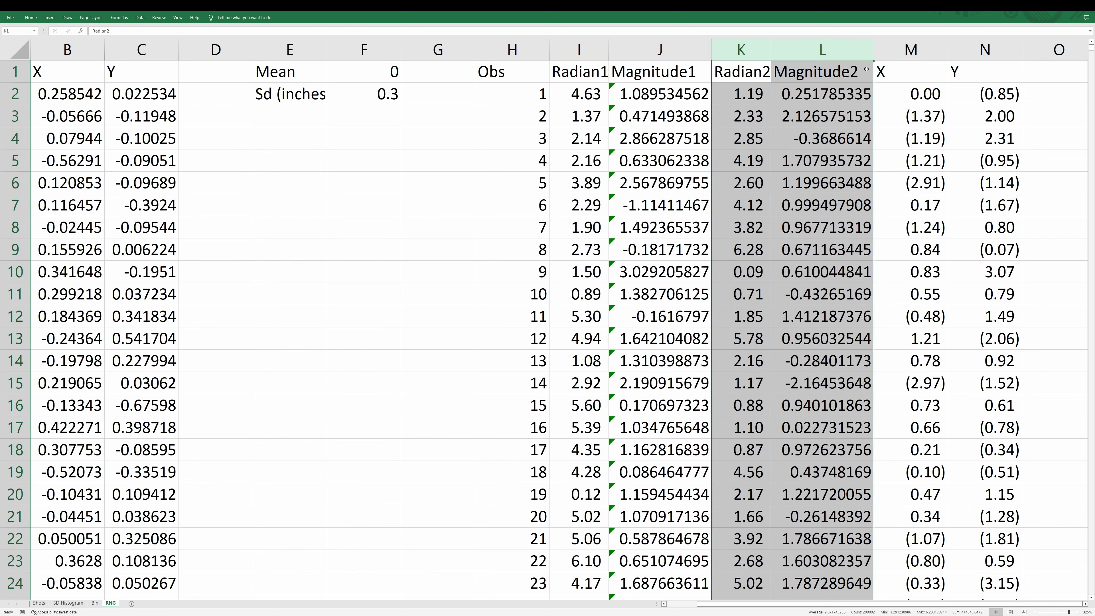
{"action": "left_click", "coordinate": [909, 74]}
{"action": "left_click", "coordinate": [964, 82]}
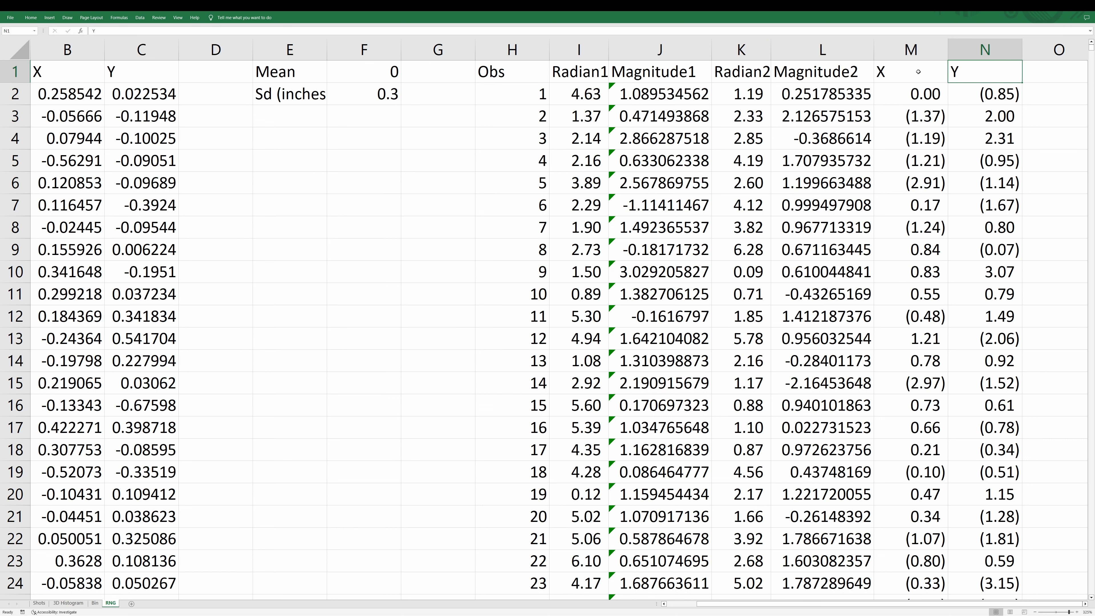
{"action": "left_click_drag", "start_coordinate": [591, 49], "coordinate": [640, 50]}
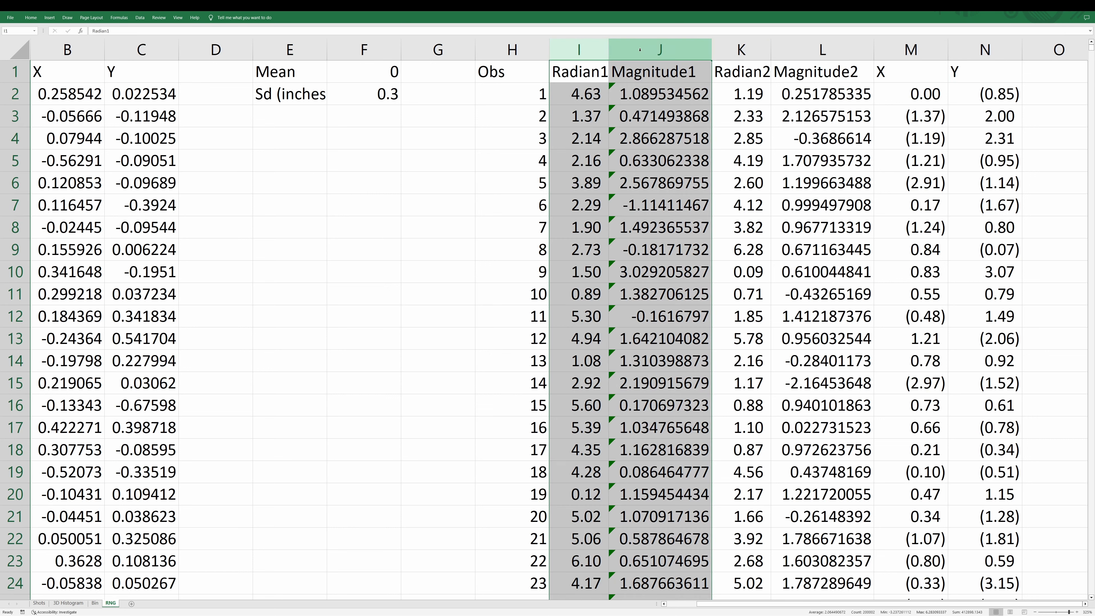
{"action": "left_click_drag", "start_coordinate": [905, 72], "coordinate": [962, 68]}
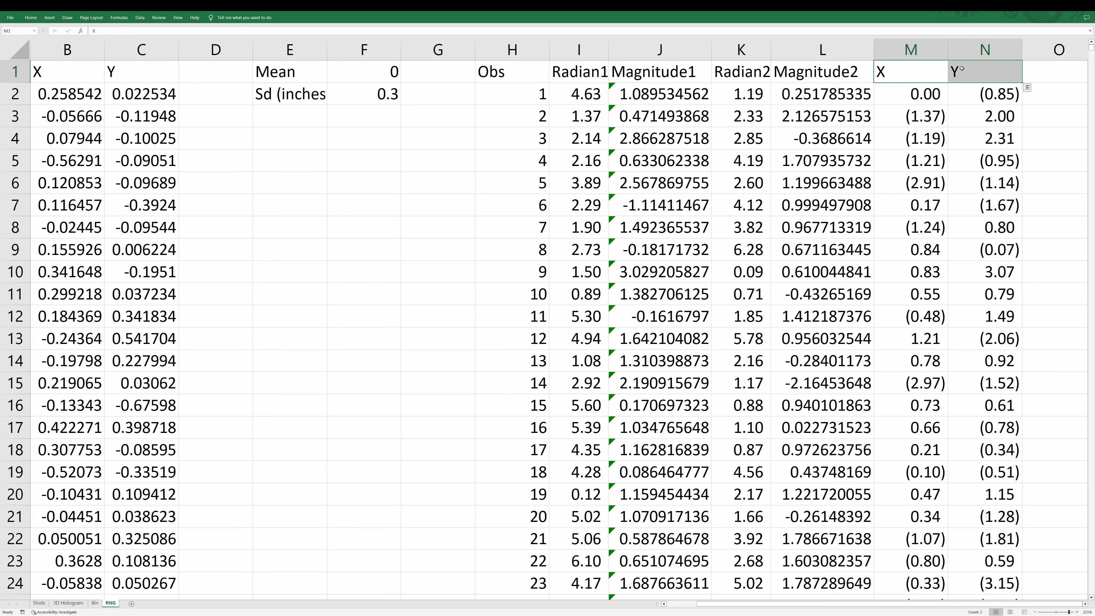
- Examine the X formula =J2*COS(I2)+L2*COS(K2) in M2 and the Y formula =J2*SIN(I2)+L2*SIN(K2) in N2
{"action": "left_click", "coordinate": [916, 92]}
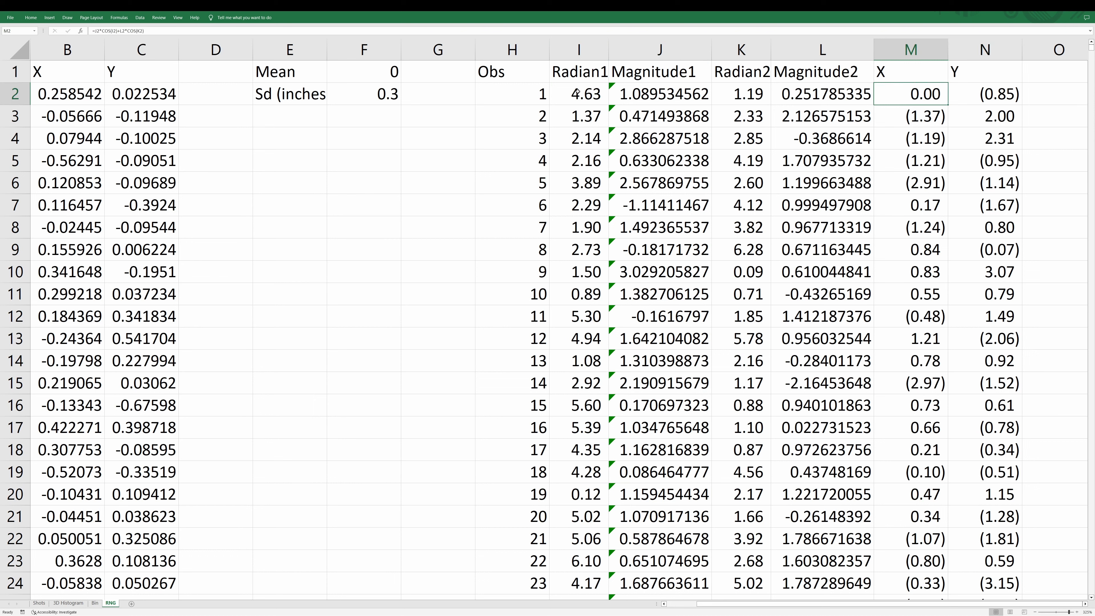
{"action": "double_click", "coordinate": [933, 98]}
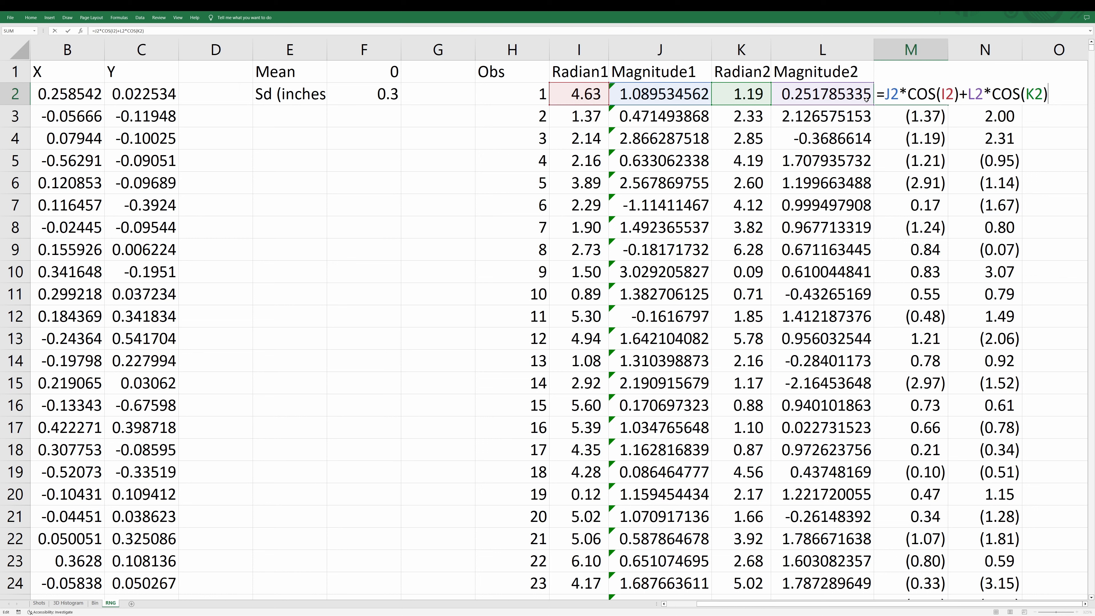
{"action": "key", "text": "Return"}
{"action": "left_click", "coordinate": [1012, 98]}
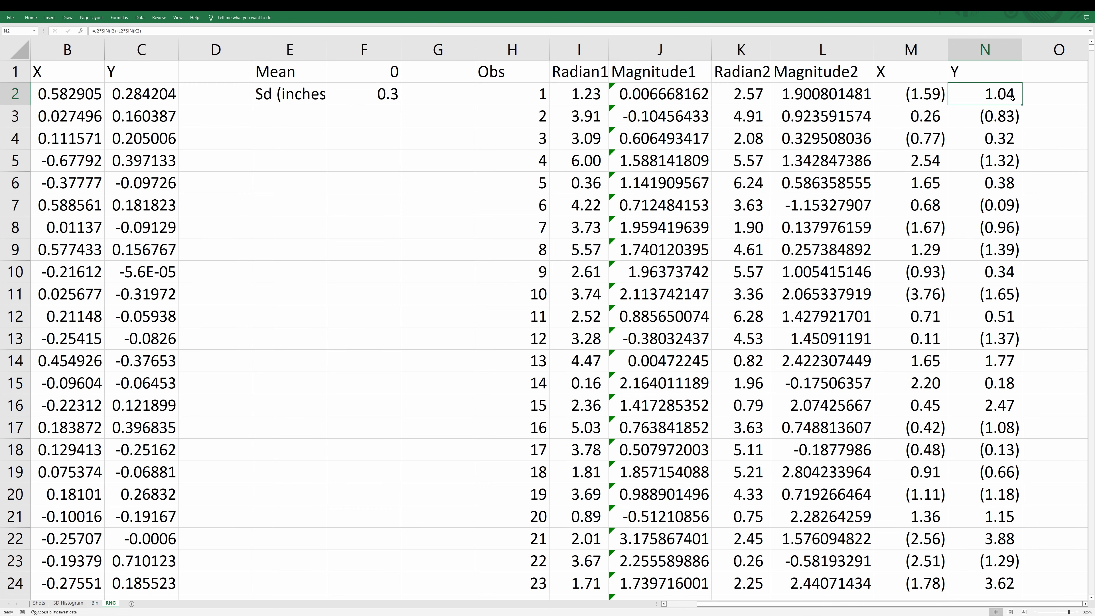
{"action": "key", "text": "F2"}
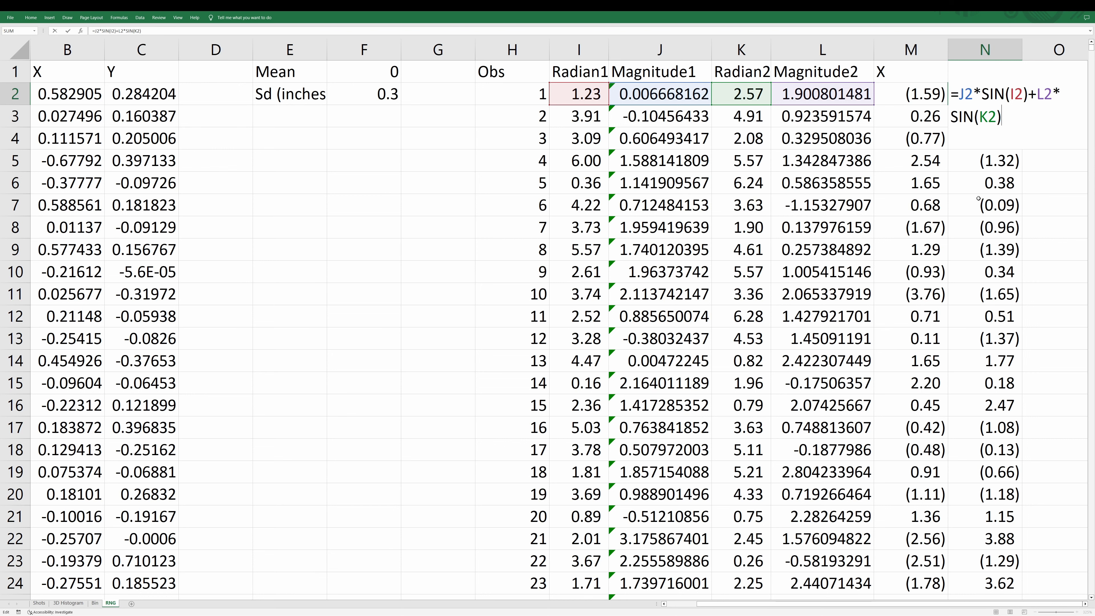
{"action": "key", "text": "Return"}
- Copy the simulated X and Y columns M:N and paste them as values into the Shots sheet starting at B1
{"action": "key", "text": "ctrl+Up"}
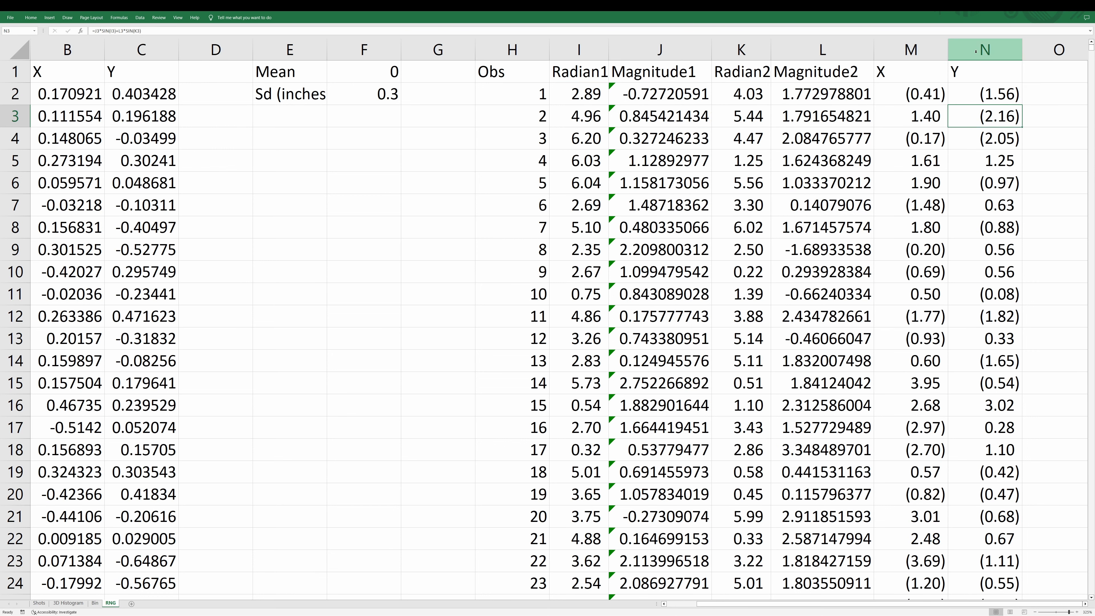
{"action": "key", "text": "ctrl+shift+Down"}
{"action": "key", "text": "shift+Left"}
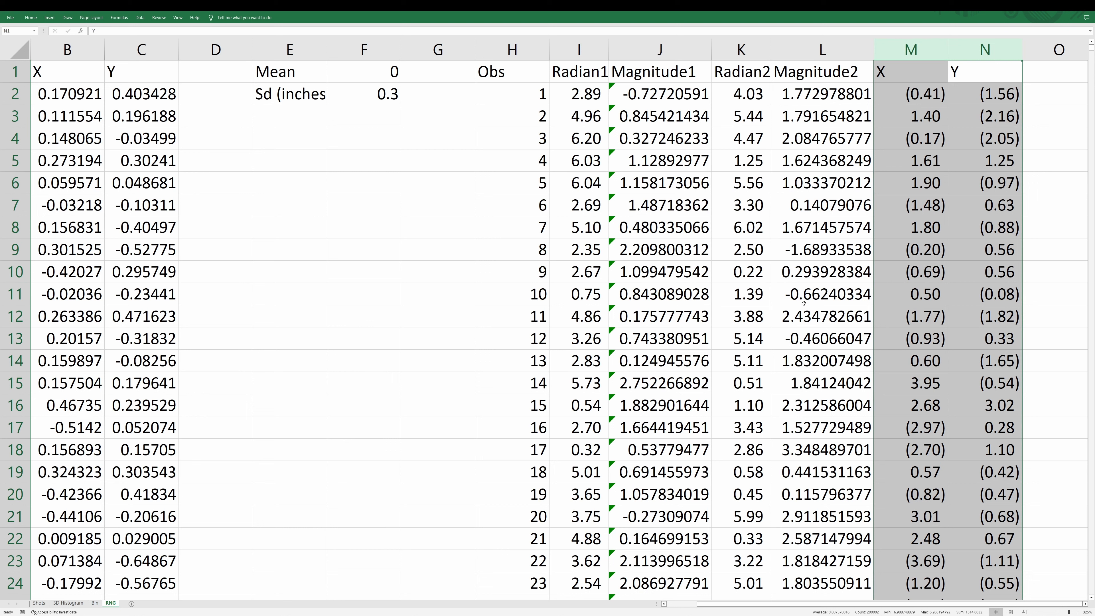
{"action": "key", "text": "ctrl+c"}
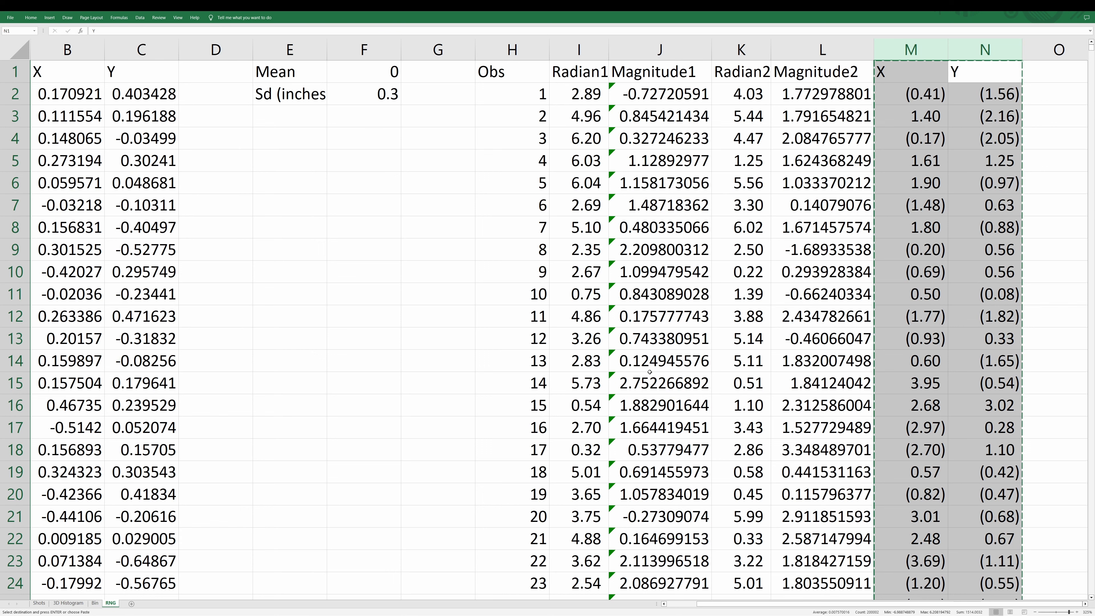
{"action": "left_click", "coordinate": [39, 603]}
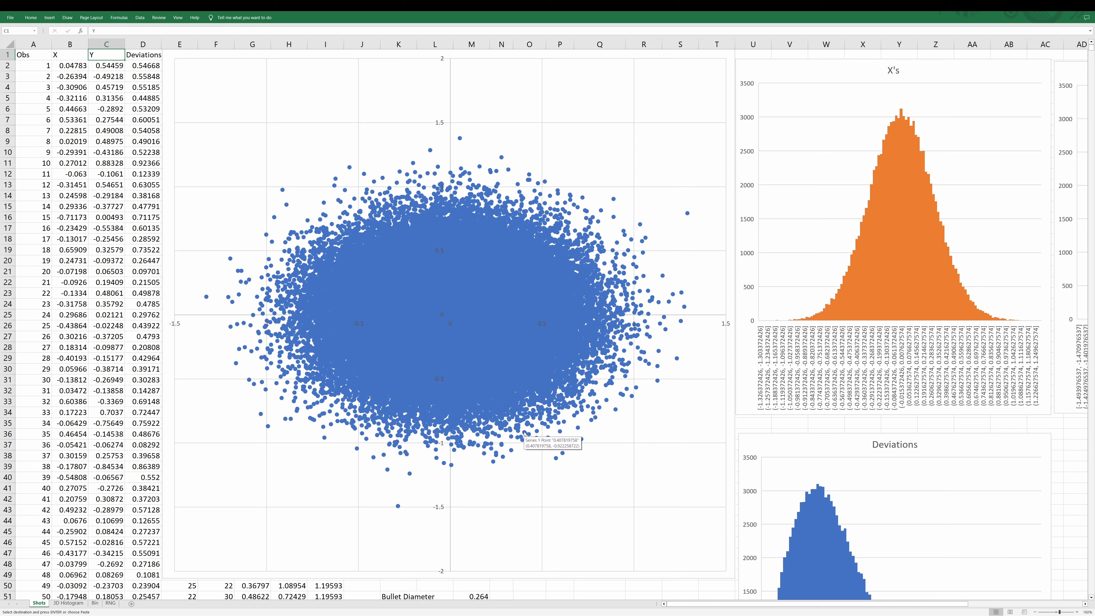
{"action": "scroll", "coordinate": [524, 433], "scroll_direction": "down", "scroll_amount": 2}
{"action": "scroll", "coordinate": [524, 431], "scroll_direction": "down", "scroll_amount": 1}
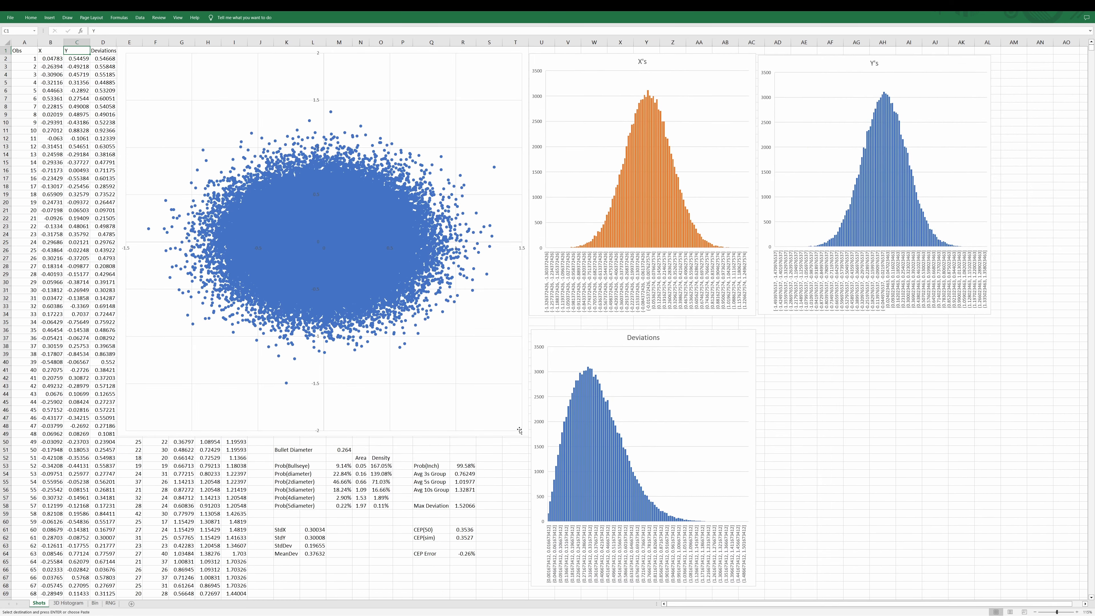
{"action": "left_click", "coordinate": [48, 51]}
{"action": "right_click", "coordinate": [48, 51]}
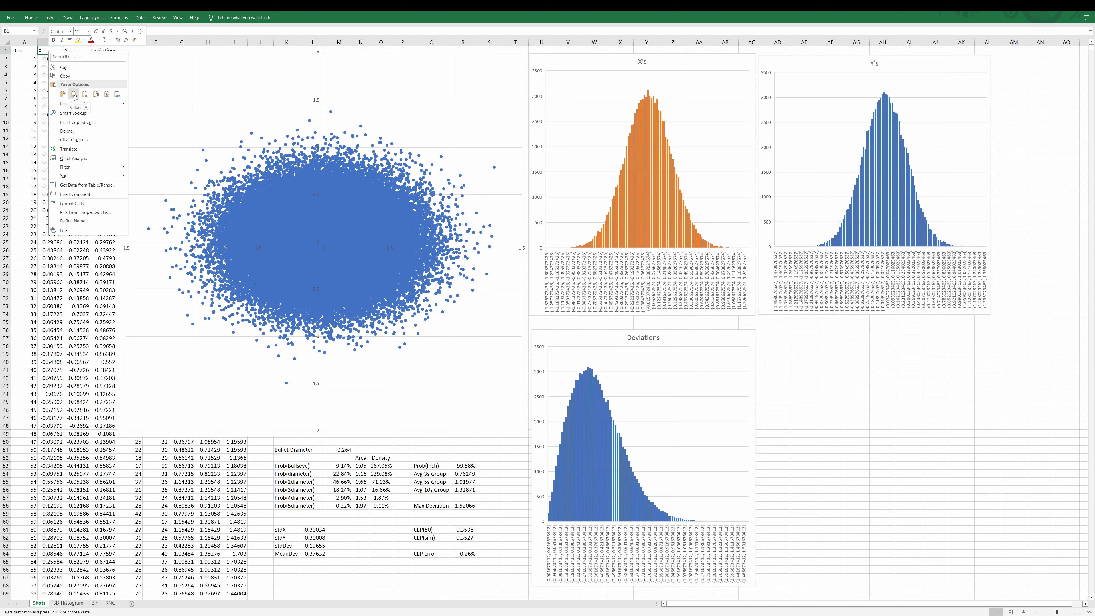
{"action": "left_click", "coordinate": [75, 94]}
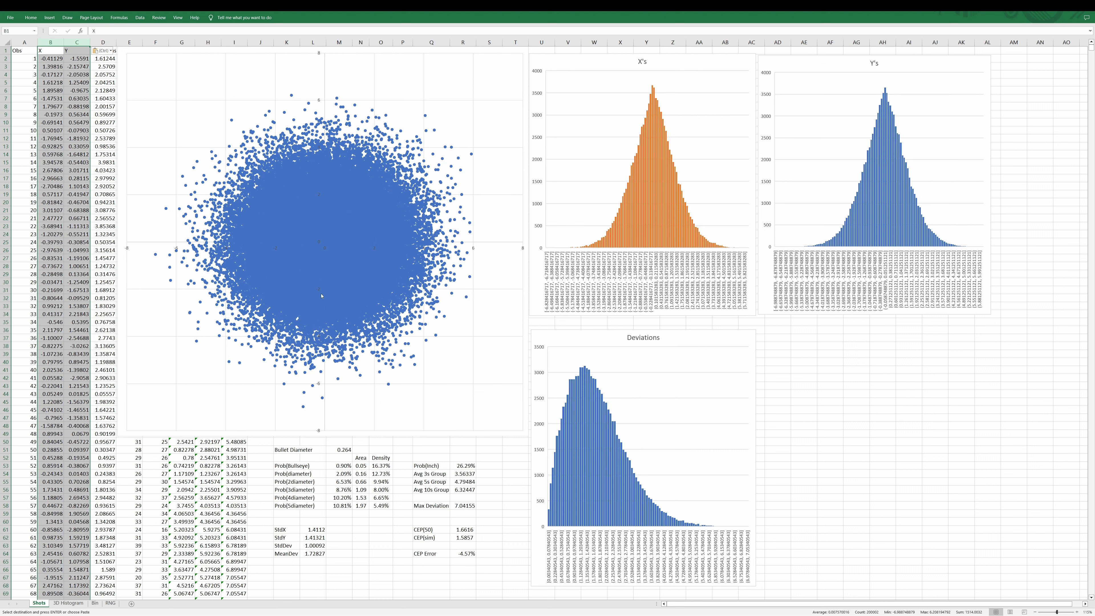
- Inspect the shot scatter plot on the Shots sheet and open the Impact Density chart on the 3D Histogram sheet
{"action": "left_click", "coordinate": [282, 192]}
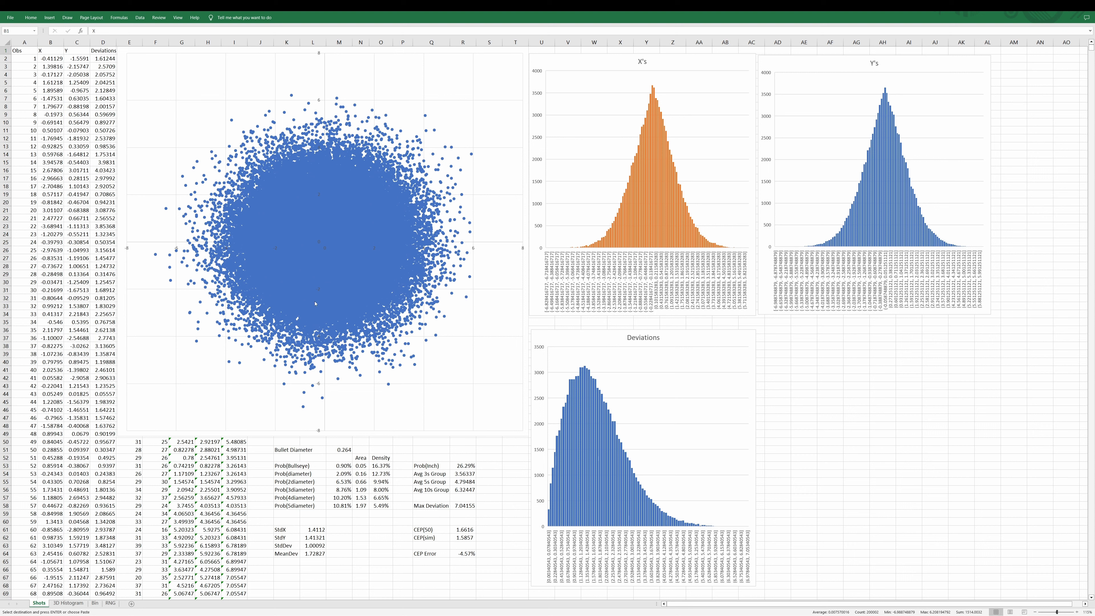
{"action": "left_click", "coordinate": [79, 605]}
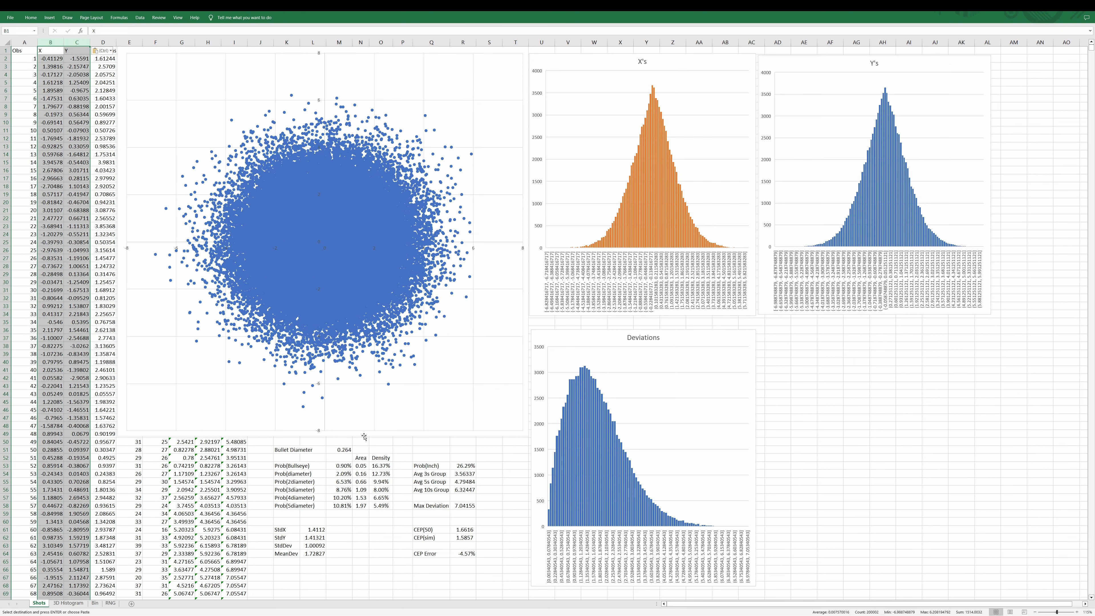
{"action": "left_click", "coordinate": [68, 603]}
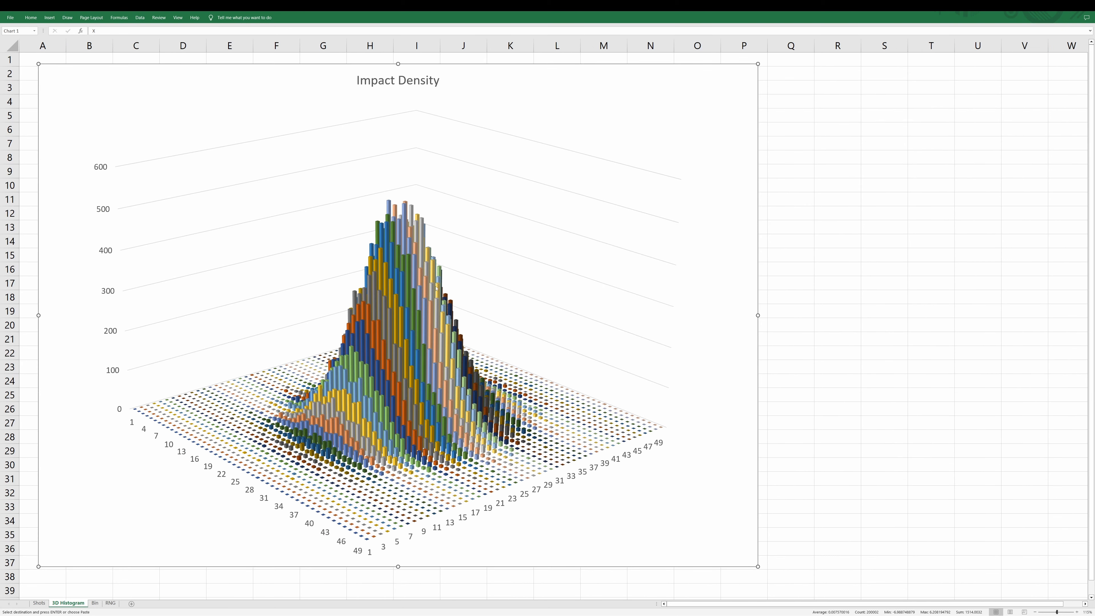
- Rotate the Impact Density chart in 3-D to view its peak from several angles, finishing with the X rotation at 40°
{"action": "left_click", "coordinate": [444, 249]}
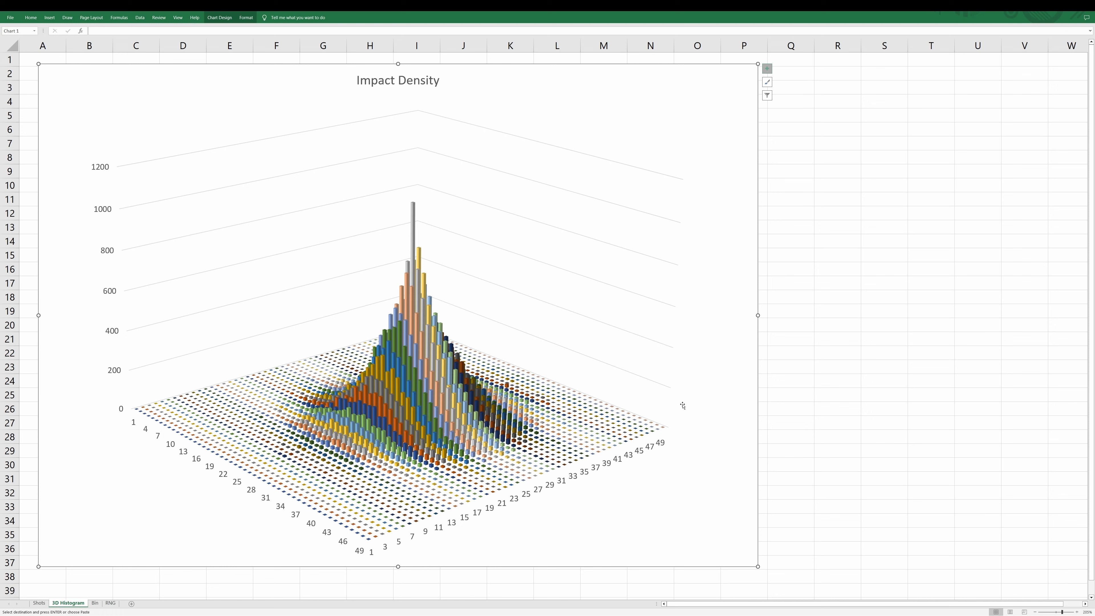
{"action": "right_click", "coordinate": [686, 323]}
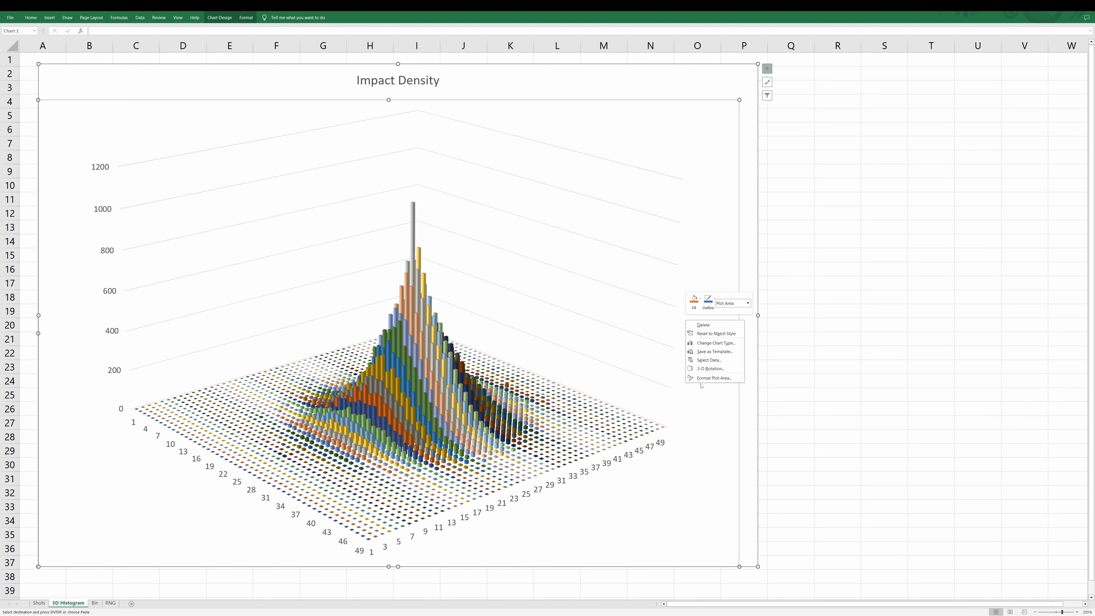
{"action": "left_click", "coordinate": [718, 369]}
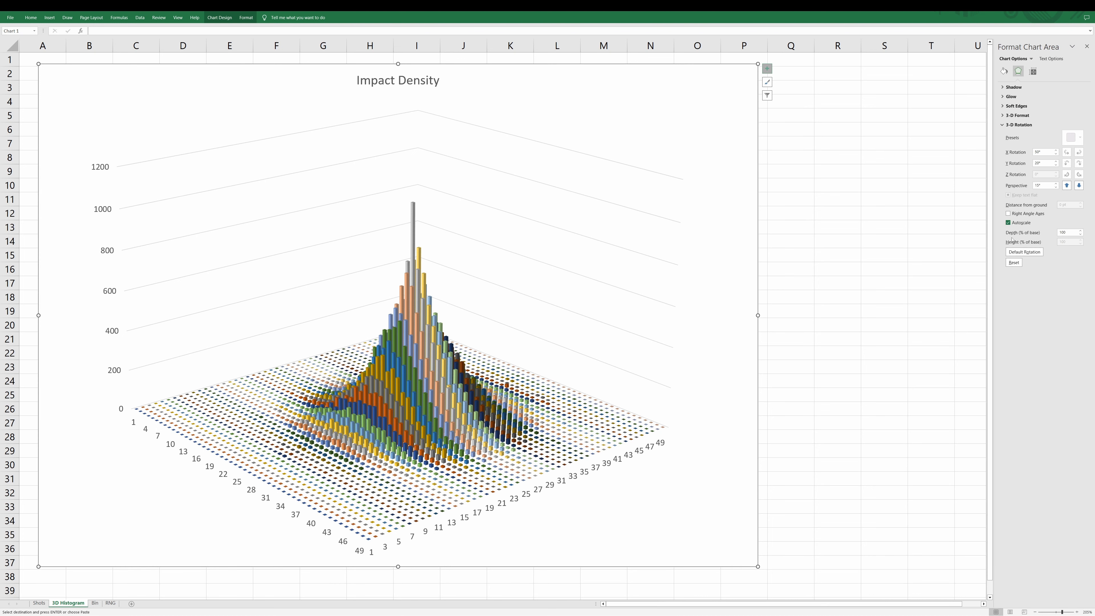
{"action": "left_click", "coordinate": [1055, 162]}
{"action": "left_click", "coordinate": [1056, 155]}
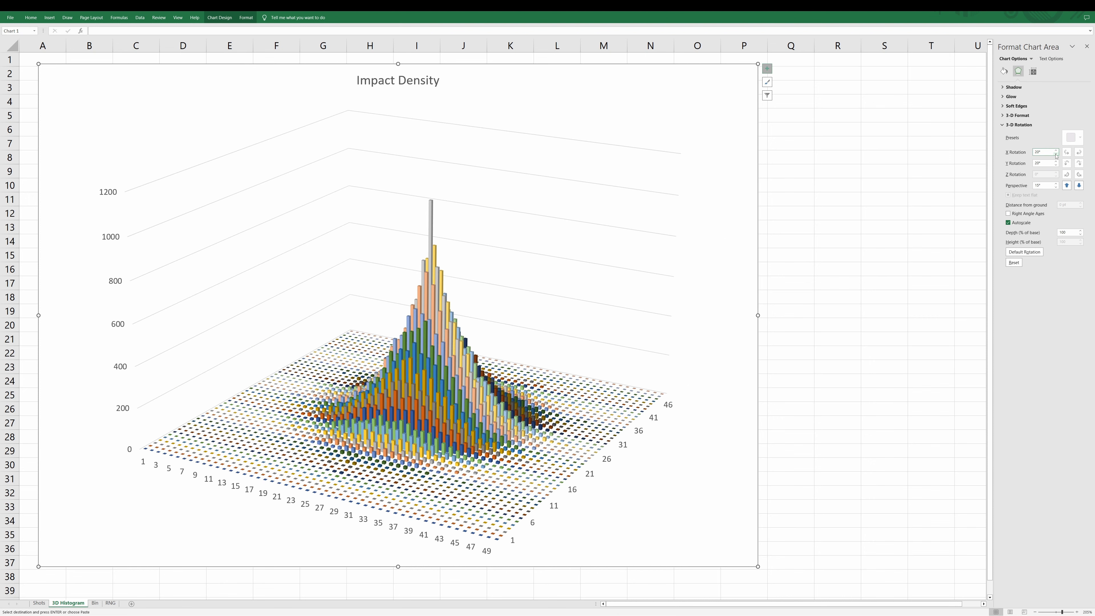
{"action": "left_click", "coordinate": [1056, 155]}
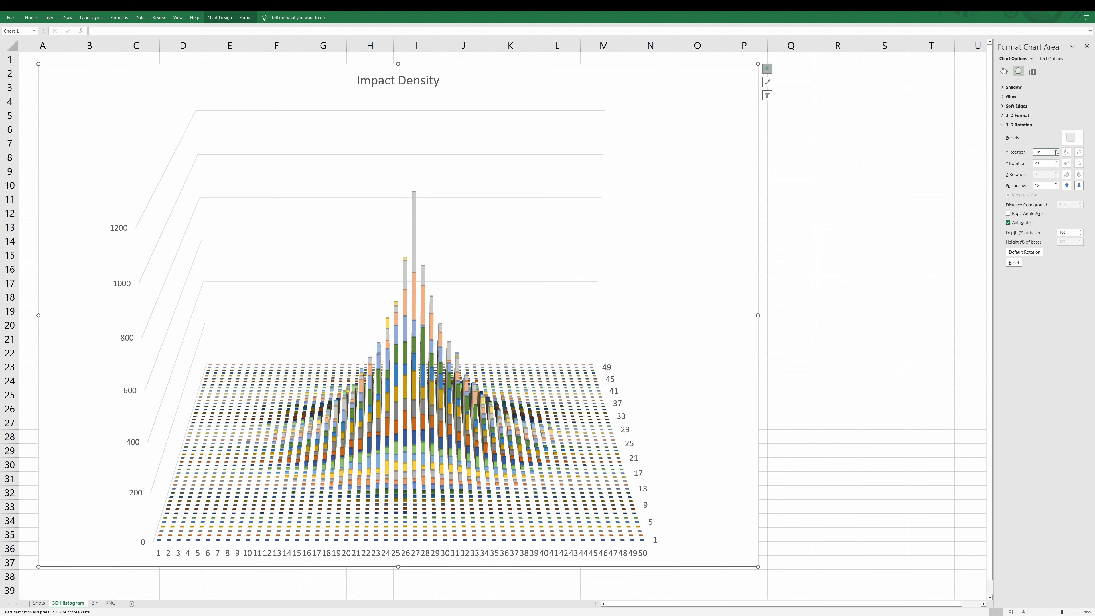
{"action": "left_click", "coordinate": [1056, 151]}
{"action": "left_click", "coordinate": [1056, 150]}
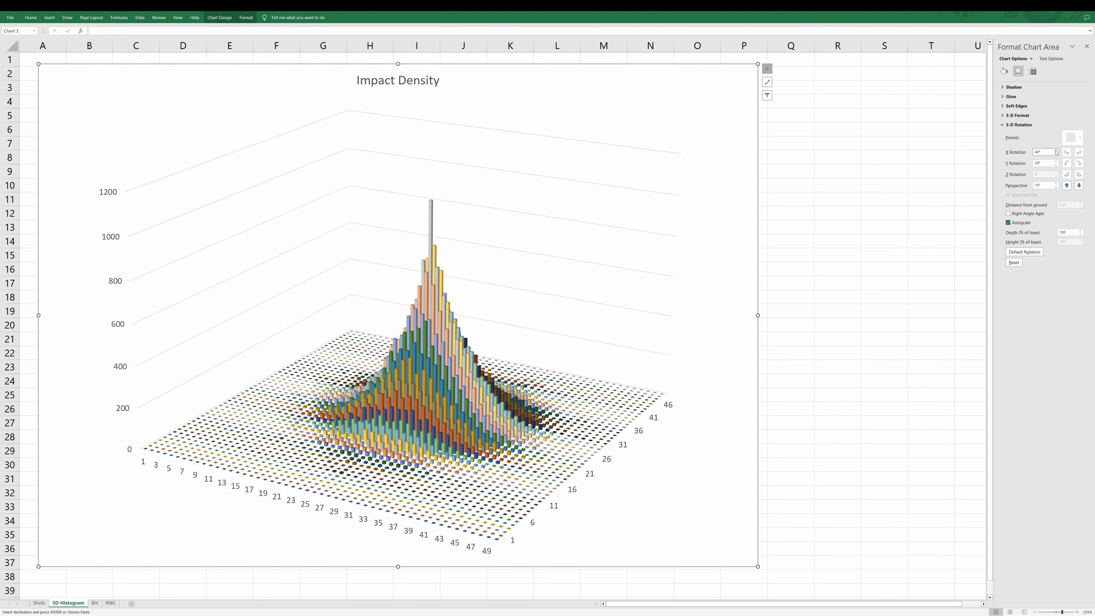
{"action": "left_click", "coordinate": [1056, 151]}
{"action": "left_click", "coordinate": [1056, 151]}
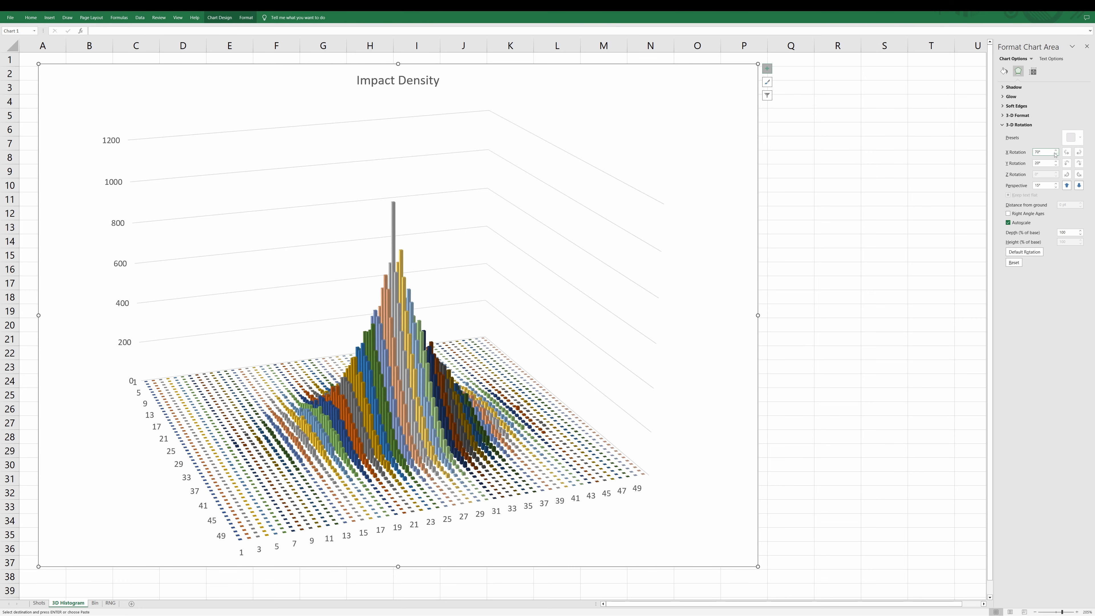
{"action": "left_click", "coordinate": [1055, 154]}
{"action": "left_click", "coordinate": [1055, 154]}
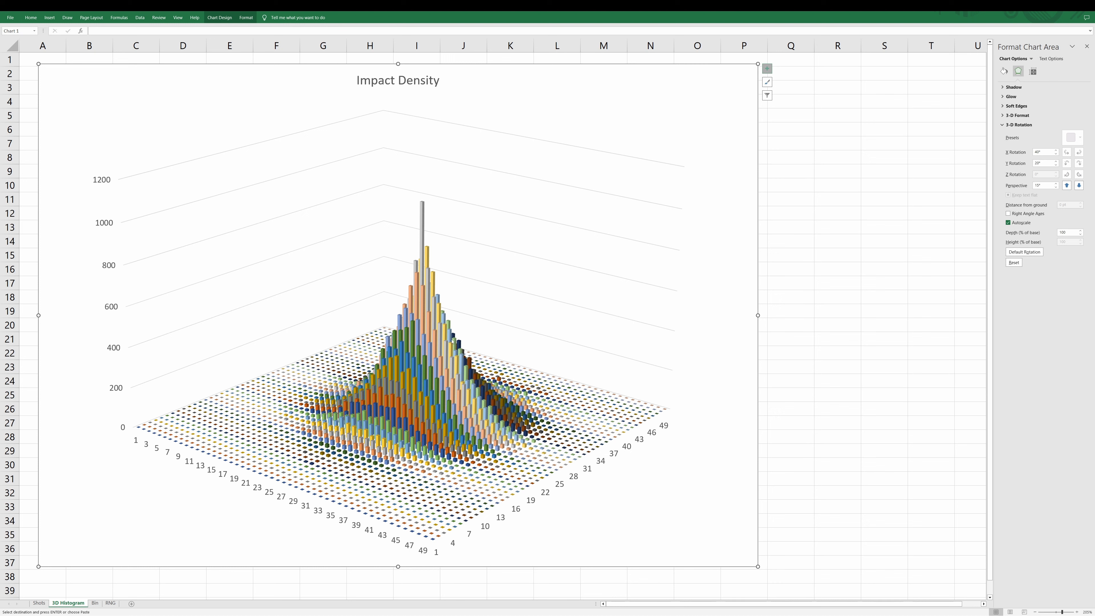
- Return to the Shots sheet and bring the X's, Y's and Deviations histograms into view together
{"action": "mouse_move", "coordinate": [451, 339]}
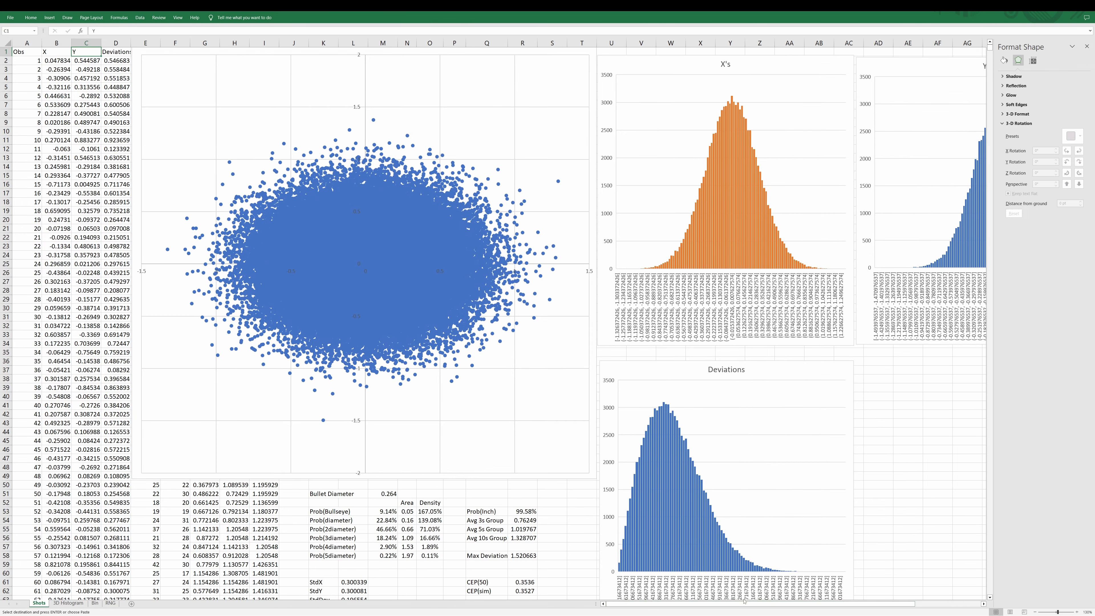
{"action": "left_click_drag", "start_coordinate": [771, 603], "coordinate": [837, 603]}
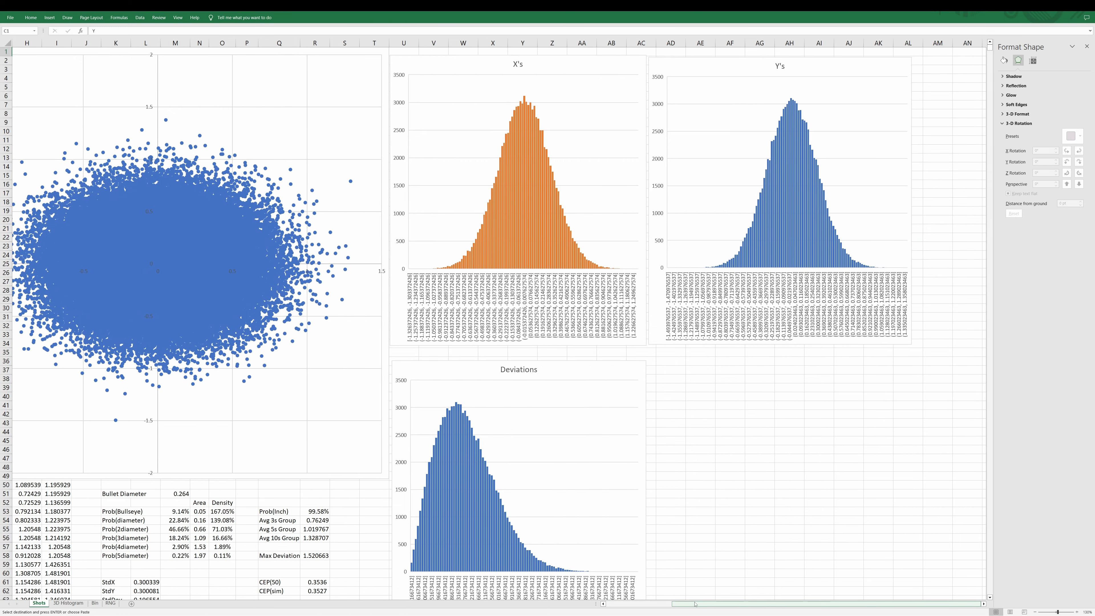
- Examine the MeanDev, Avg 5s Group and Max Deviation statistics below the shot scatter plot
{"action": "scroll", "coordinate": [552, 417], "scroll_direction": "up", "scroll_amount": 3, "text": "ctrl"}
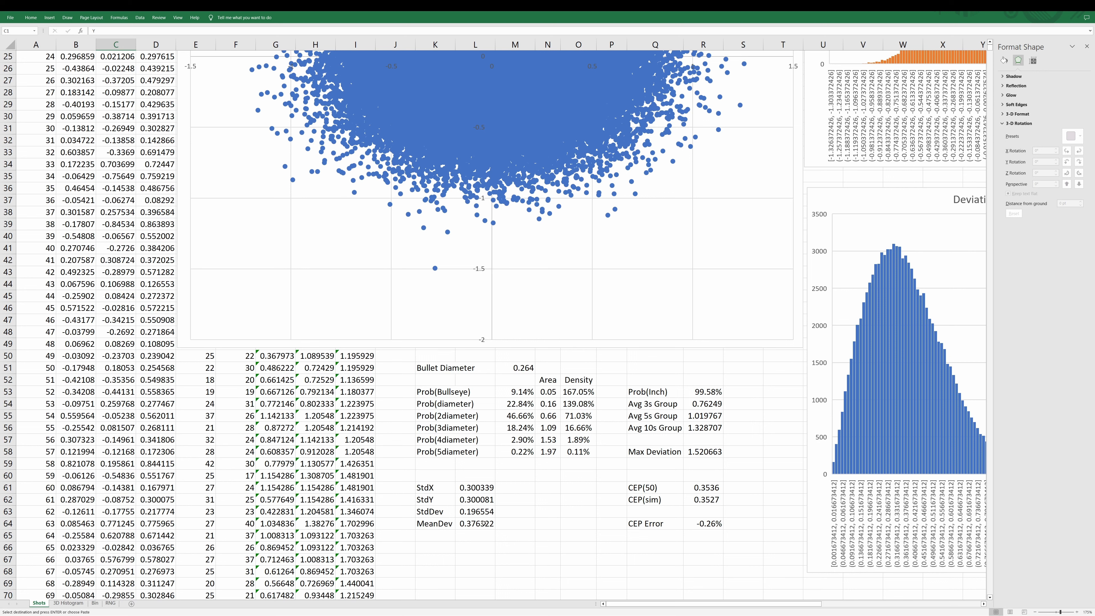
{"action": "left_click", "coordinate": [469, 523]}
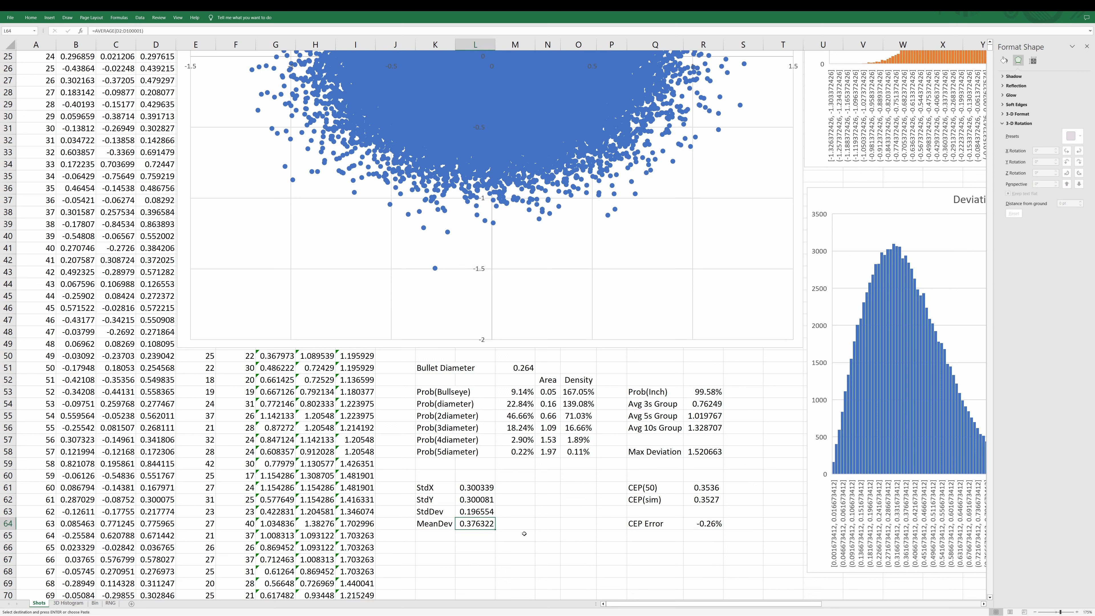
{"action": "left_click", "coordinate": [705, 417]}
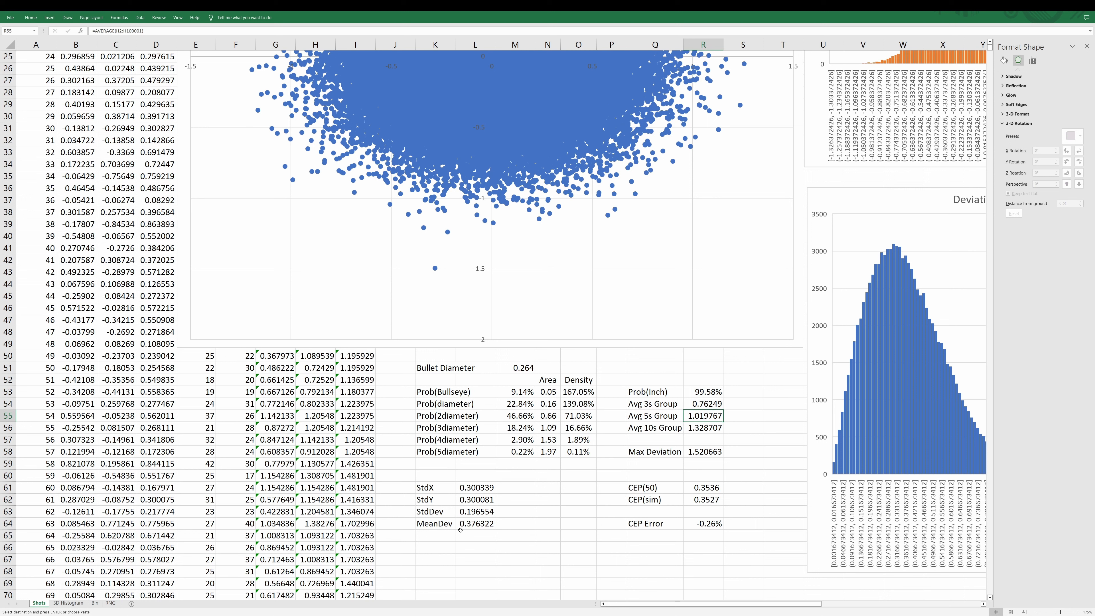
{"action": "left_click", "coordinate": [480, 523]}
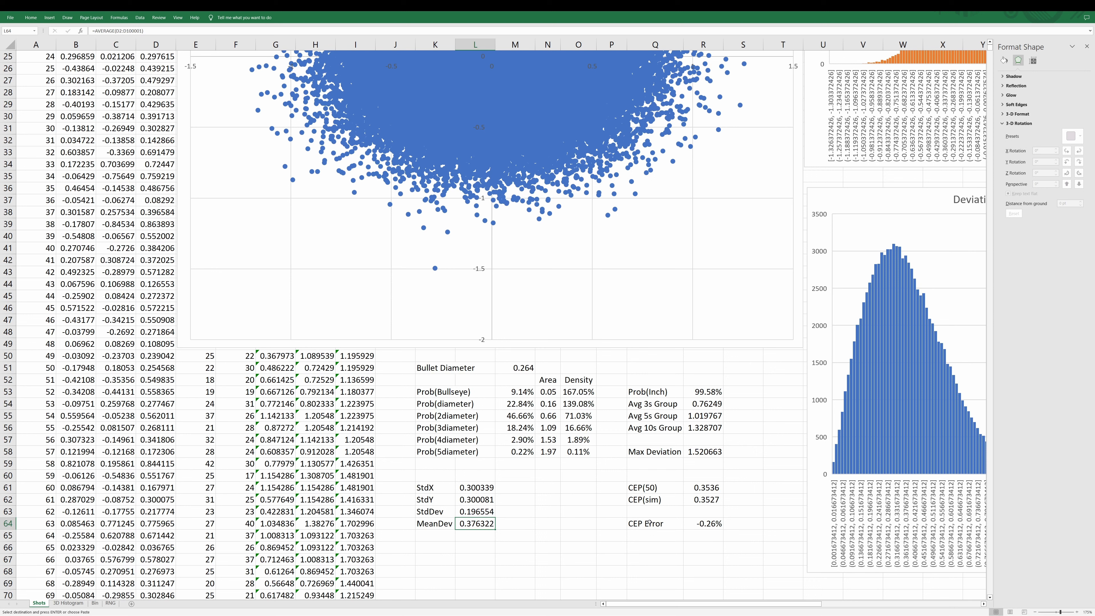
{"action": "left_click", "coordinate": [706, 453]}
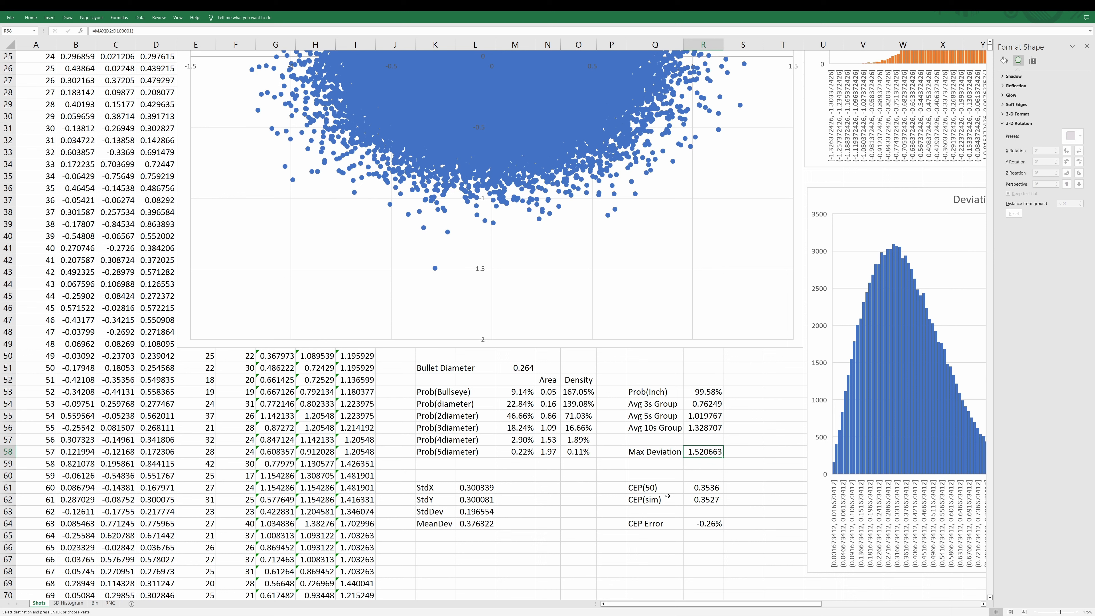
- Inspect the CEP(50) formula in cell R61 without changing it
{"action": "left_click", "coordinate": [650, 488]}
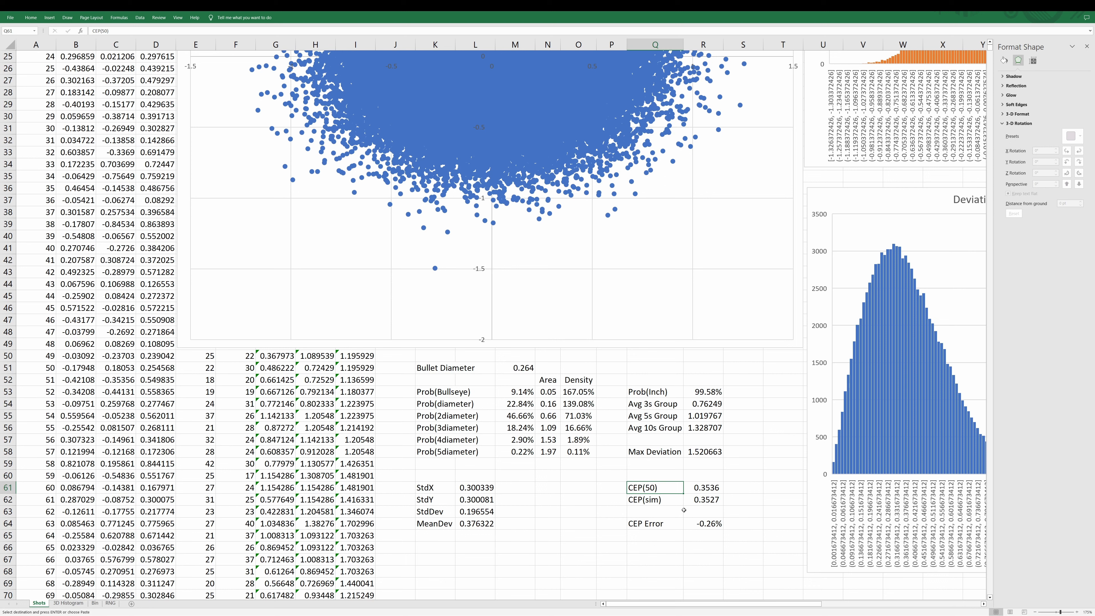
{"action": "left_click", "coordinate": [713, 487]}
{"action": "key", "text": "F2"}
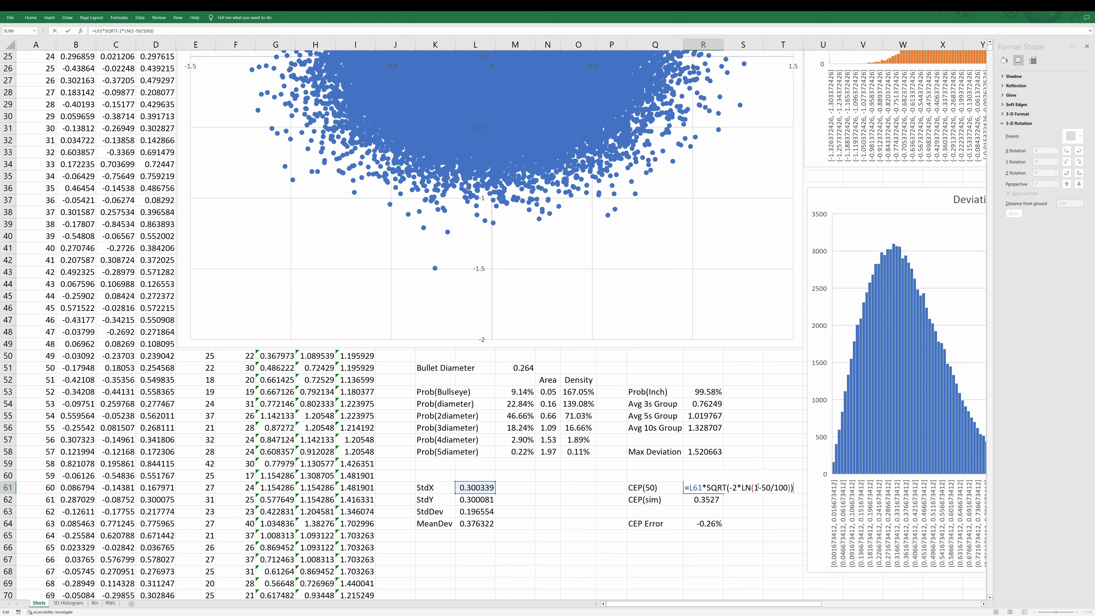
{"action": "key", "text": "Return"}
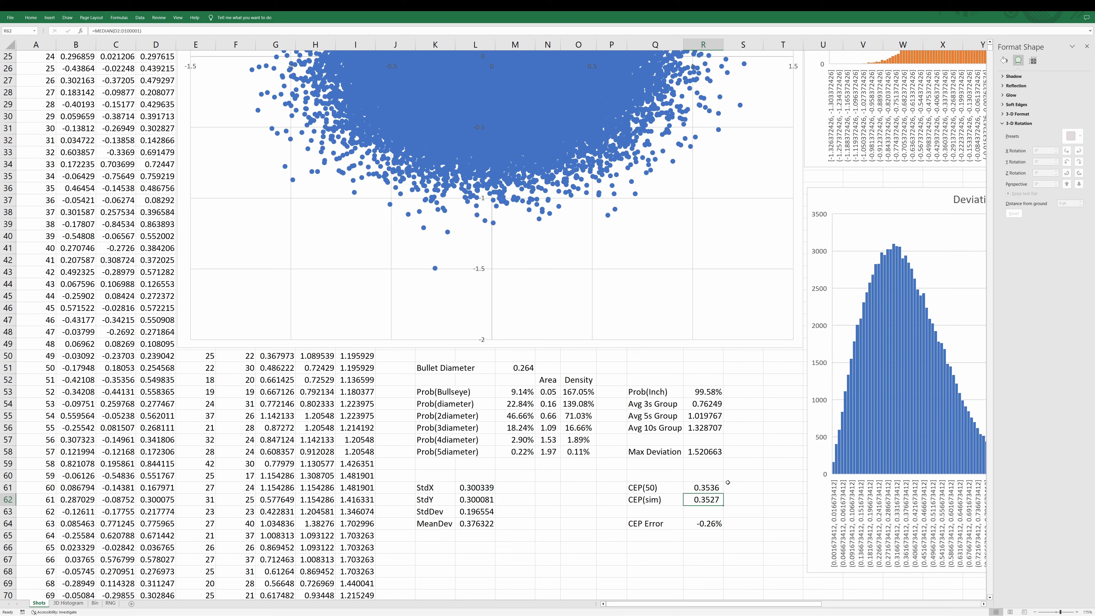
{"action": "key", "text": "Up"}
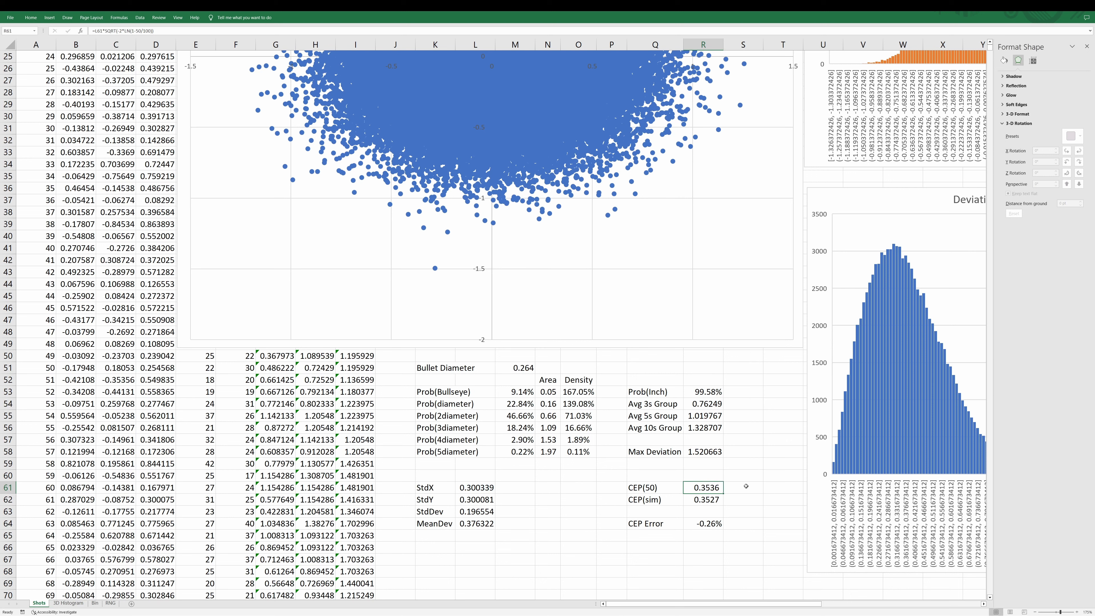
- Inspect the CEP(sim) median formula in R62 and select both CEP values, R61:R62, for comparison
{"action": "left_click", "coordinate": [640, 488]}
{"action": "left_click", "coordinate": [715, 486]}
{"action": "left_click", "coordinate": [708, 504]}
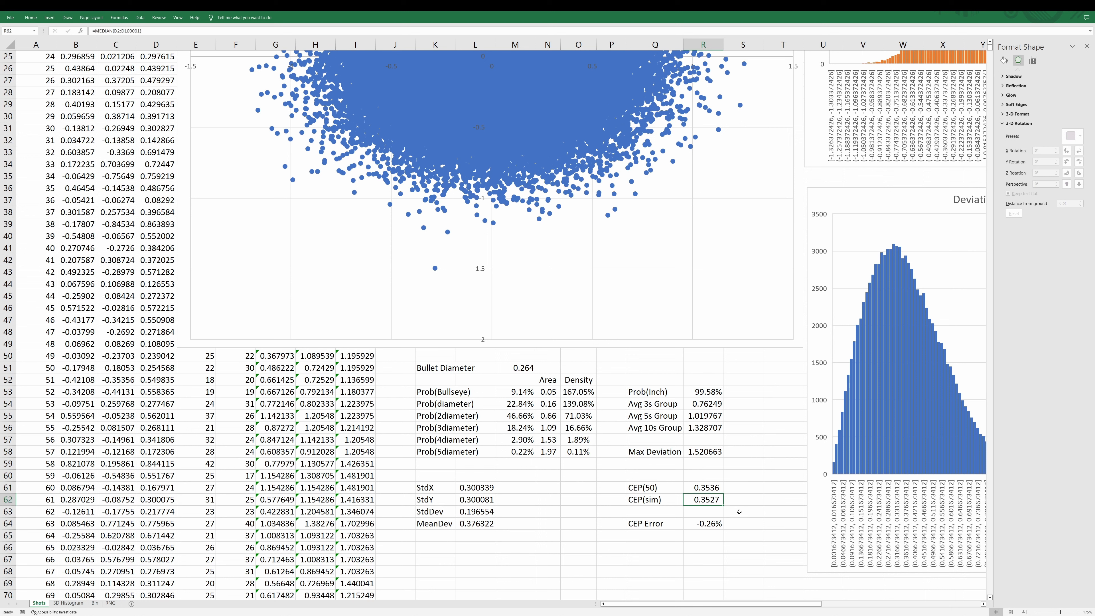
{"action": "key", "text": "F2"}
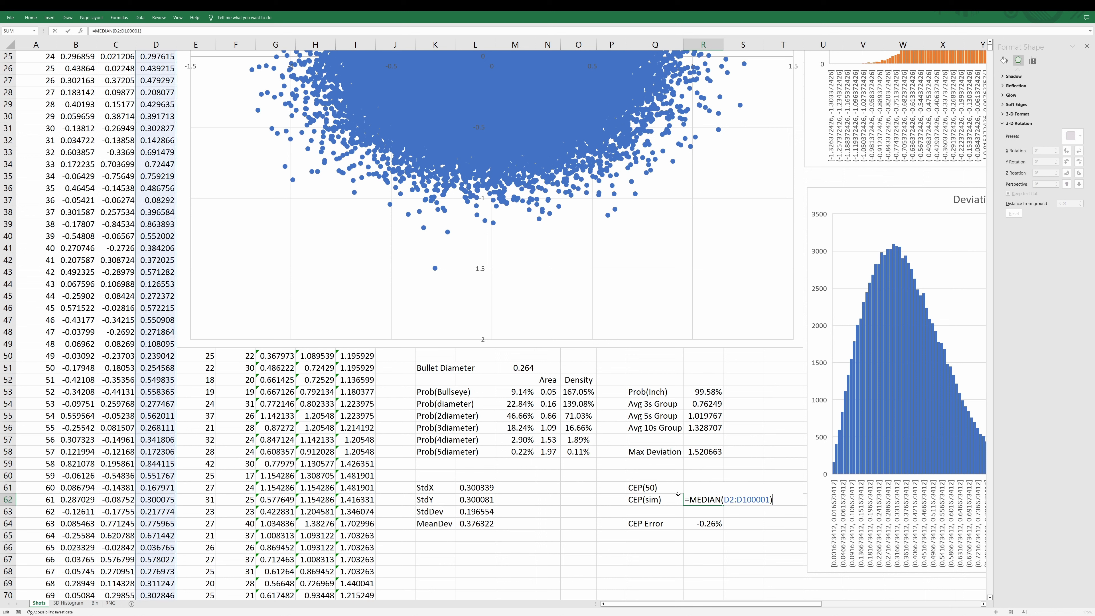
{"action": "key", "text": "Return"}
{"action": "scroll", "coordinate": [678, 493], "scroll_direction": "up", "scroll_amount": 1}
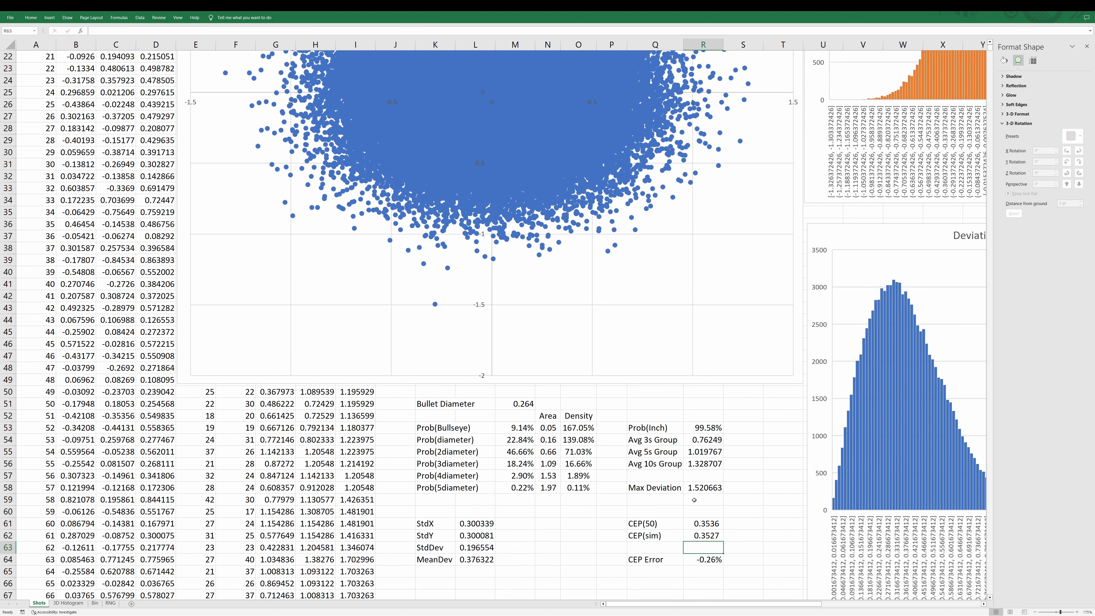
{"action": "left_click_drag", "start_coordinate": [706, 520], "coordinate": [711, 535]}
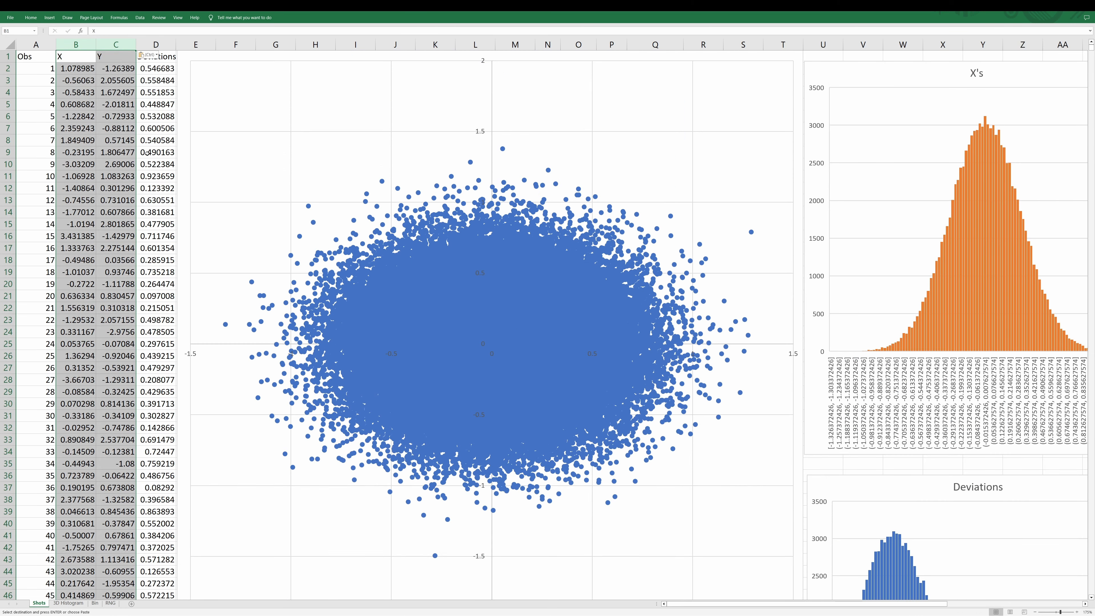
- Review the summary statistics for the newly pasted shots, comparing CEP(50), CEP(sim) and the CEP Error
{"action": "left_click", "coordinate": [149, 152]}
{"action": "scroll", "coordinate": [698, 474], "scroll_direction": "down", "scroll_amount": 9}
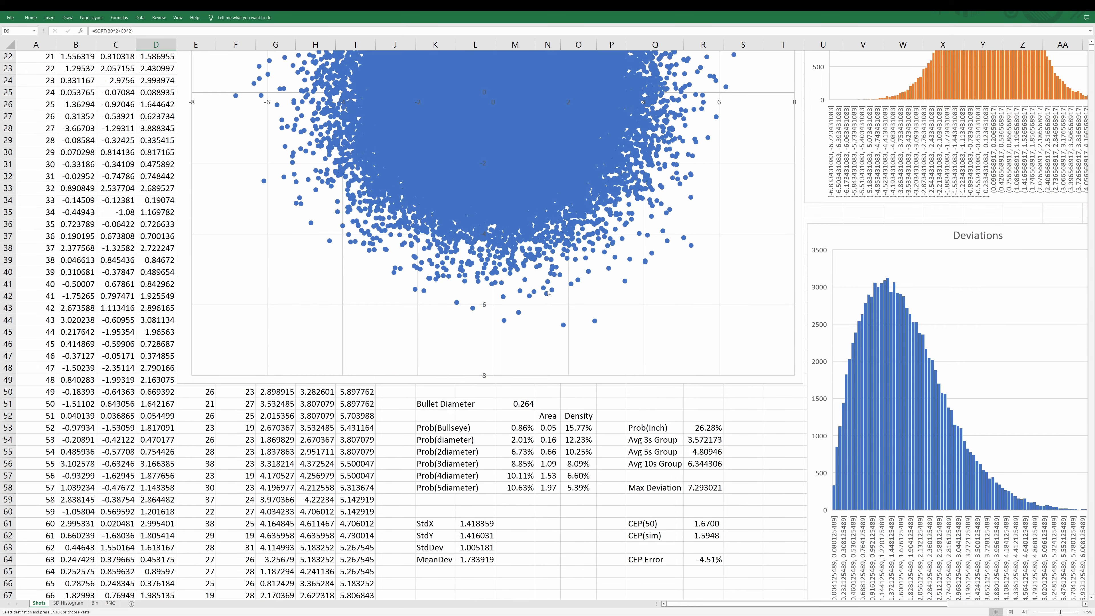
{"action": "left_click", "coordinate": [703, 453]}
{"action": "left_click", "coordinate": [709, 464]}
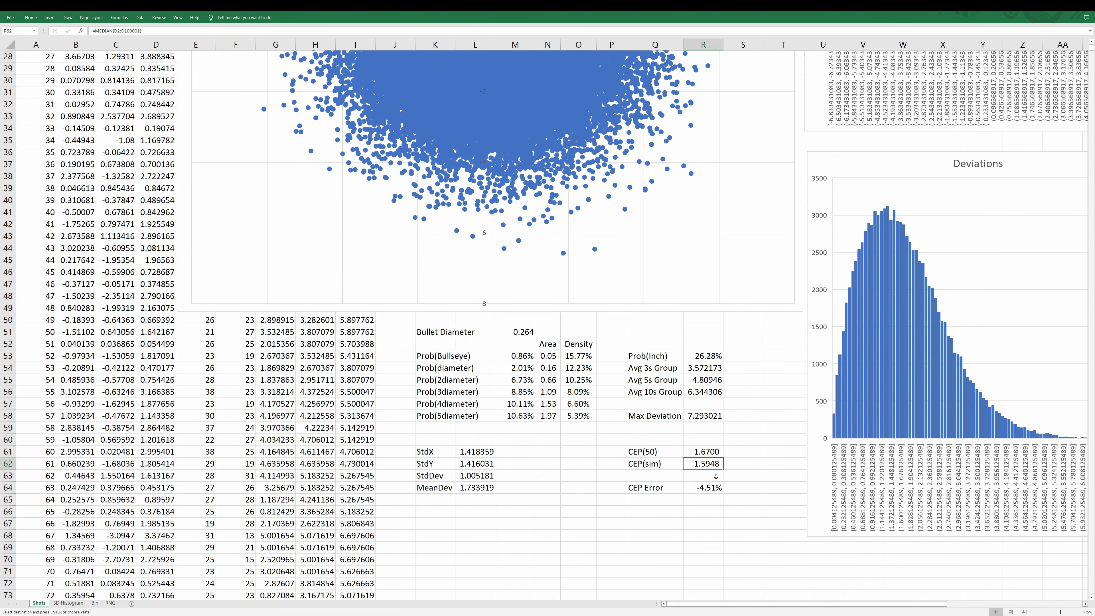
{"action": "left_click", "coordinate": [718, 451]}
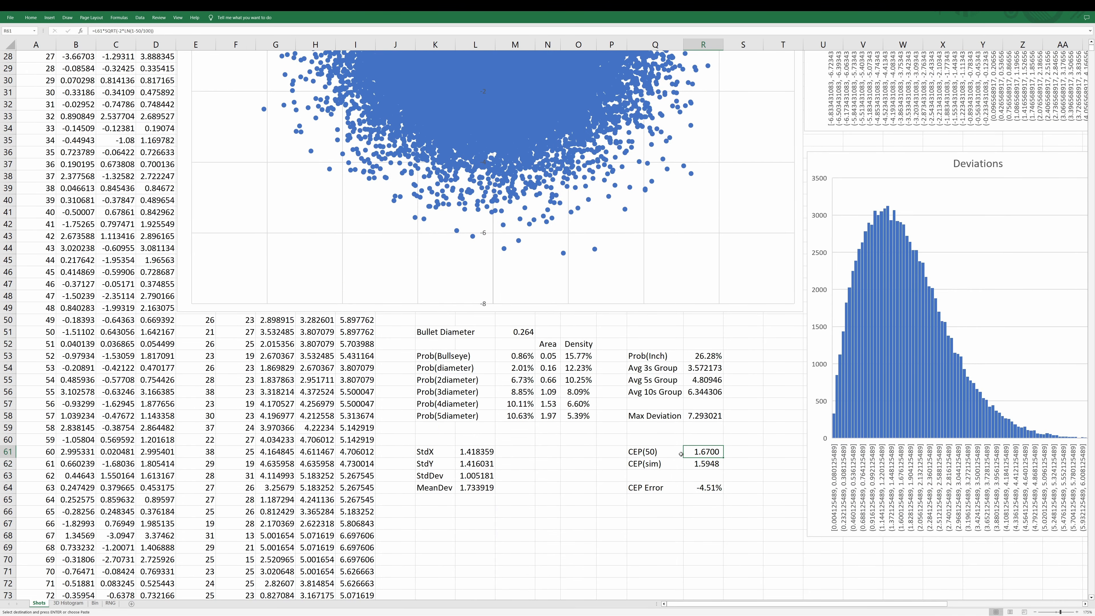
{"action": "left_click", "coordinate": [708, 464]}
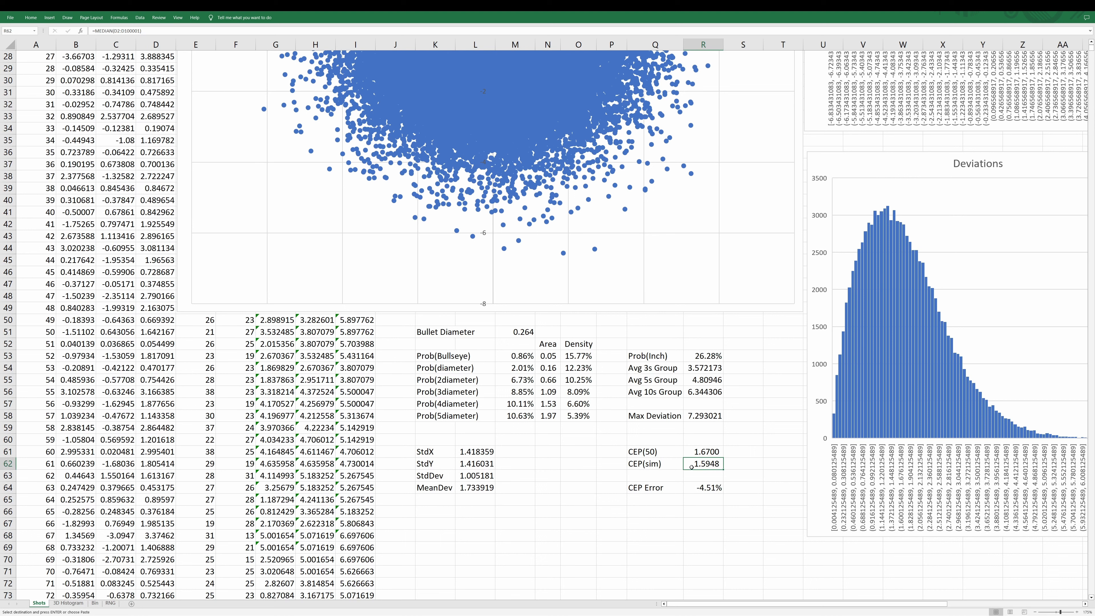
{"action": "left_click", "coordinate": [647, 452]}
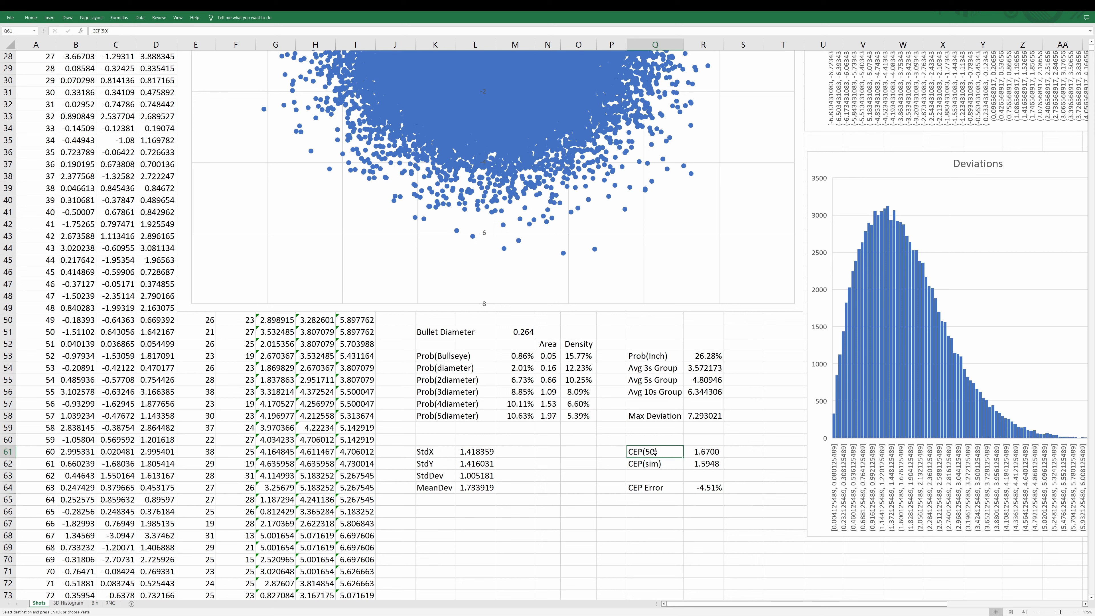
{"action": "left_click", "coordinate": [703, 487]}
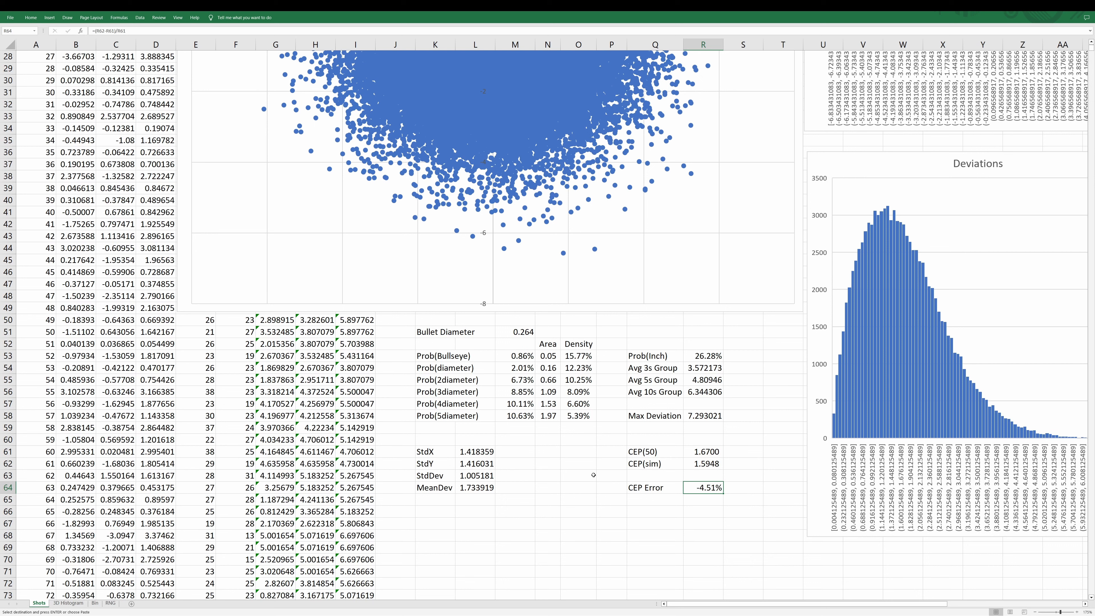
- Examine the Deviations, X's and Y's histograms and the scatter plot, finishing at the Bullet Diameter cell M51
{"action": "left_click_drag", "start_coordinate": [701, 604], "coordinate": [794, 603]}
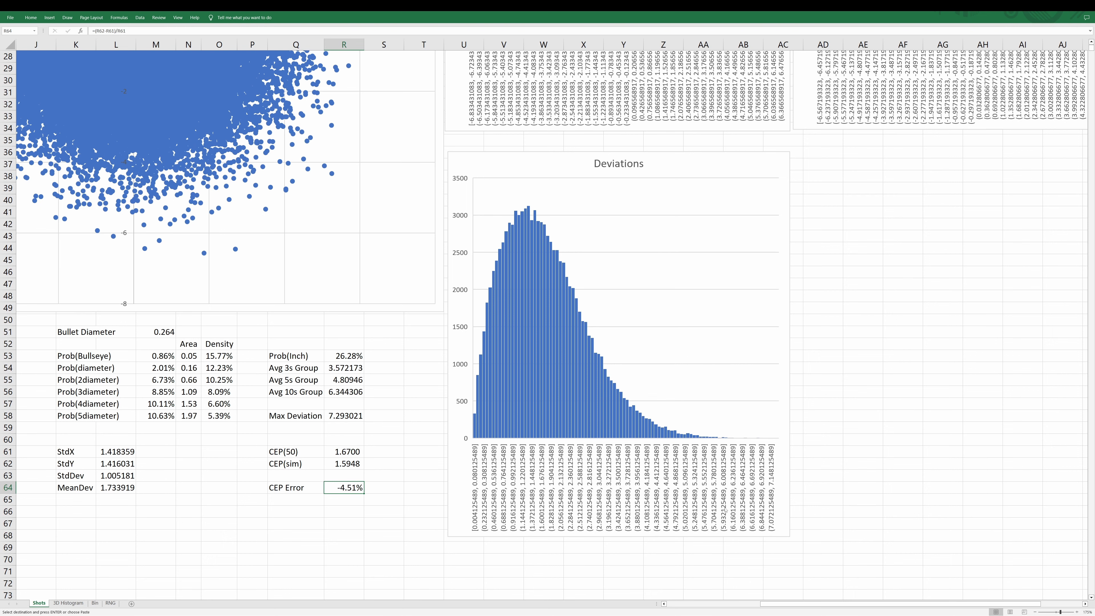
{"action": "scroll", "coordinate": [727, 508], "scroll_direction": "up", "scroll_amount": 7}
{"action": "scroll", "coordinate": [821, 611], "scroll_direction": "up", "scroll_amount": 2}
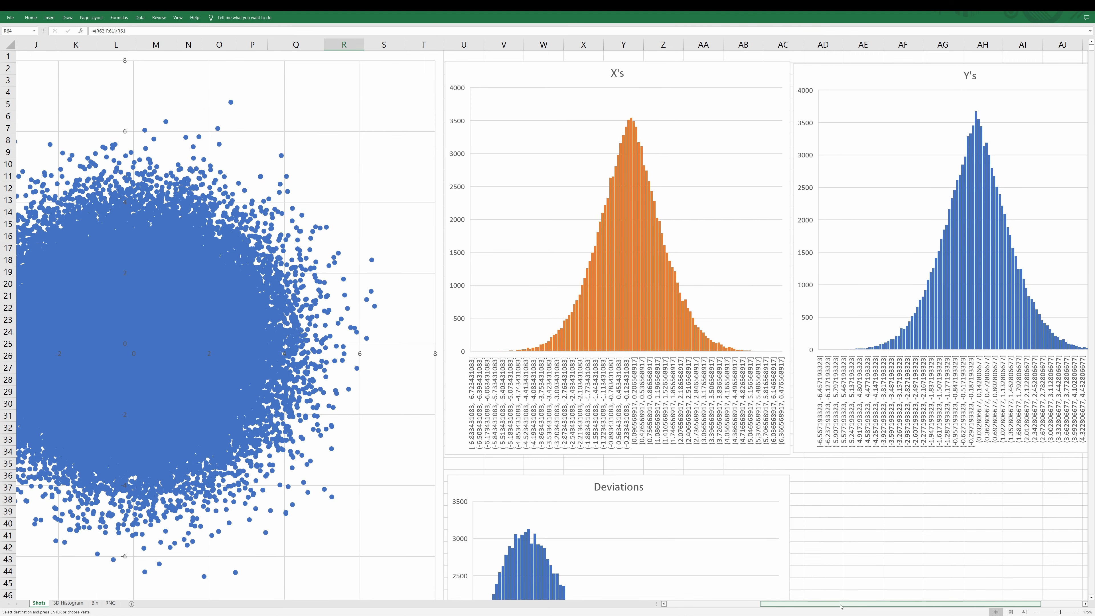
{"action": "left_click_drag", "start_coordinate": [841, 606], "coordinate": [719, 614]}
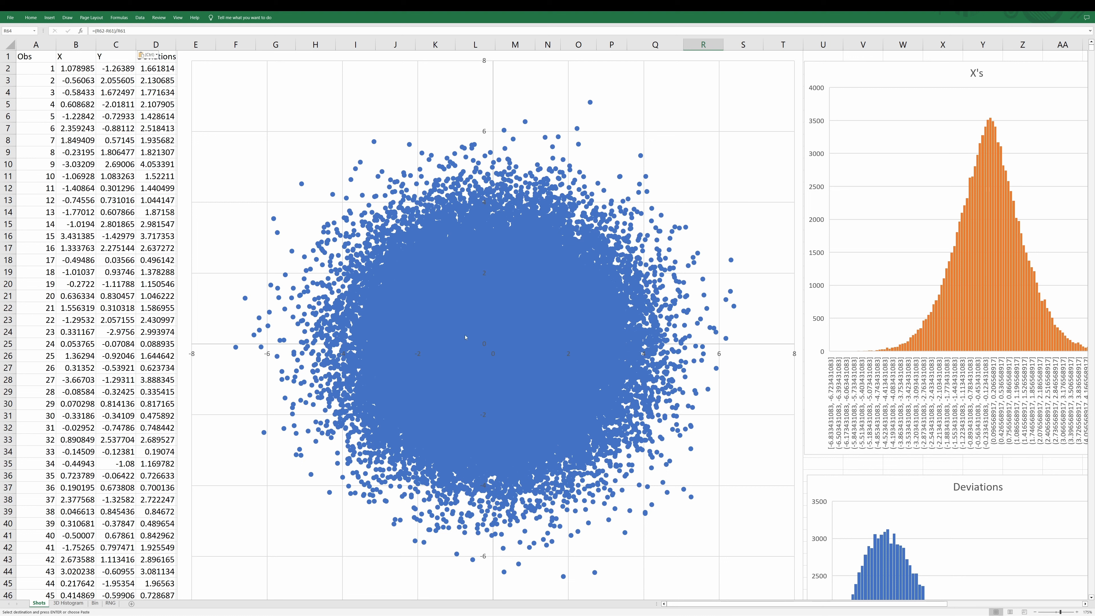
{"action": "mouse_move", "coordinate": [458, 347]}
{"action": "scroll", "coordinate": [529, 401], "scroll_direction": "down", "scroll_amount": 8}
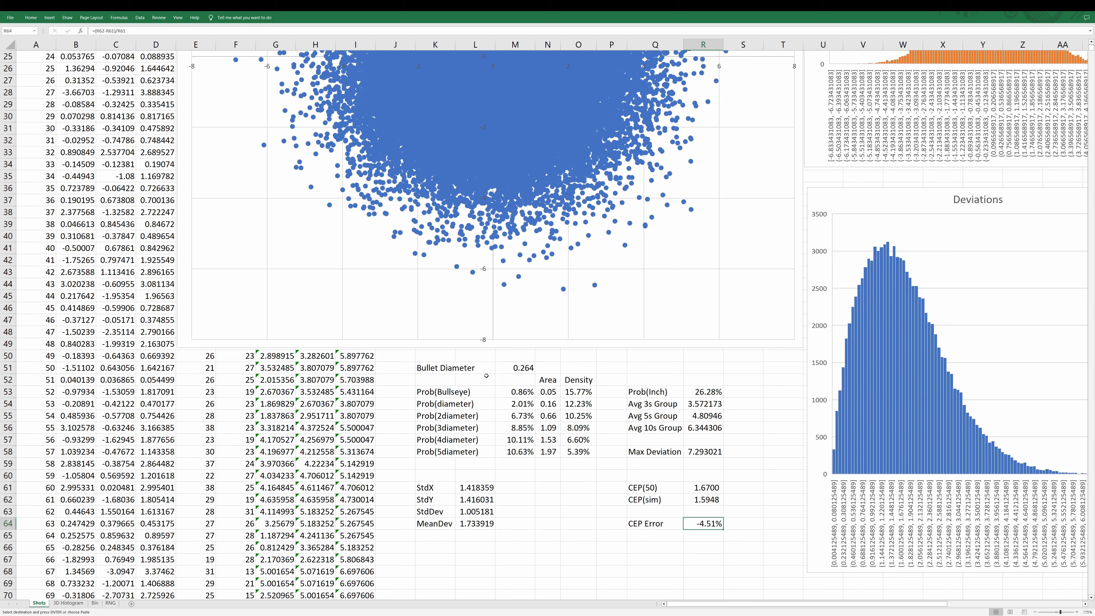
{"action": "left_click", "coordinate": [515, 368]}
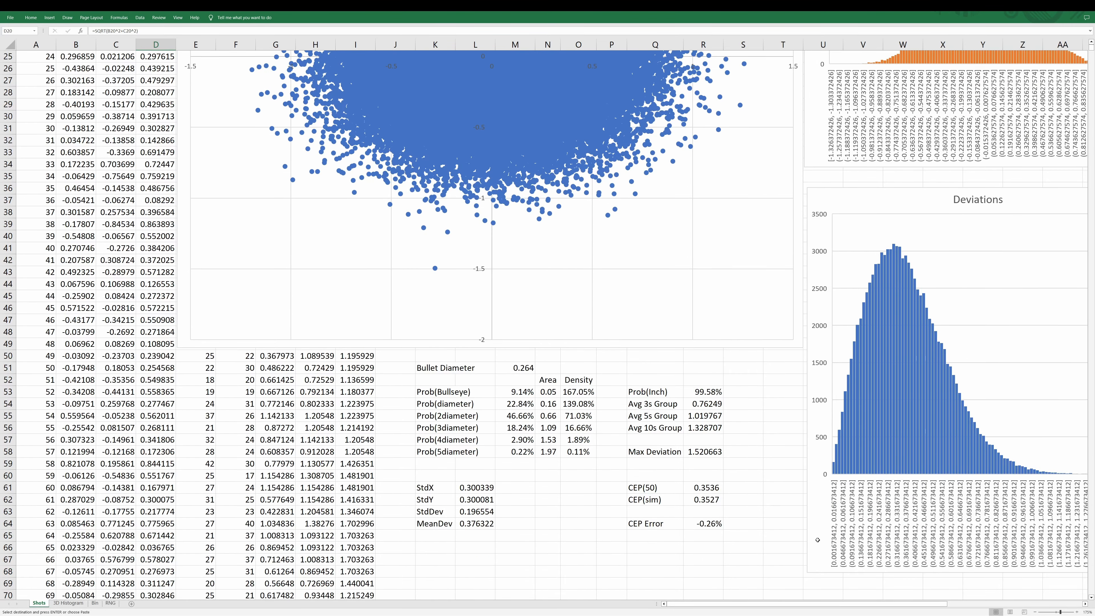
- Set the Bullet Diameter in M51 to 0.308 and check the Prob(Bullseye) cell
{"action": "scroll", "coordinate": [817, 540], "scroll_direction": "up", "scroll_amount": 8}
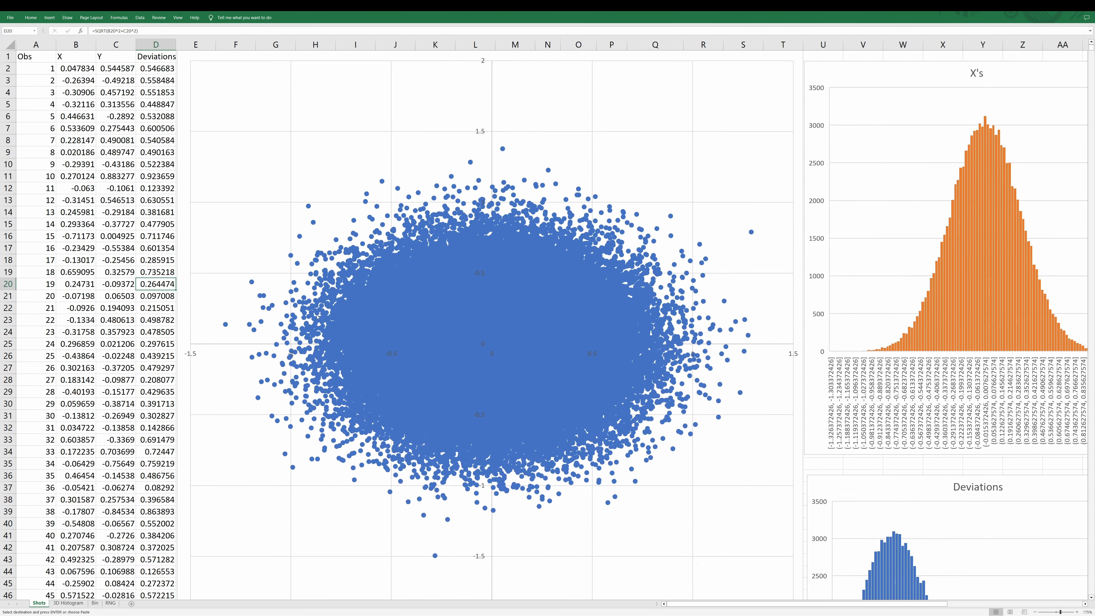
{"action": "mouse_move", "coordinate": [800, 610]}
{"action": "left_mouse_down"}
{"action": "mouse_move", "coordinate": [881, 610]}
{"action": "mouse_move", "coordinate": [782, 610]}
{"action": "left_mouse_up"}
{"action": "scroll", "coordinate": [487, 457], "scroll_direction": "down", "scroll_amount": 7}
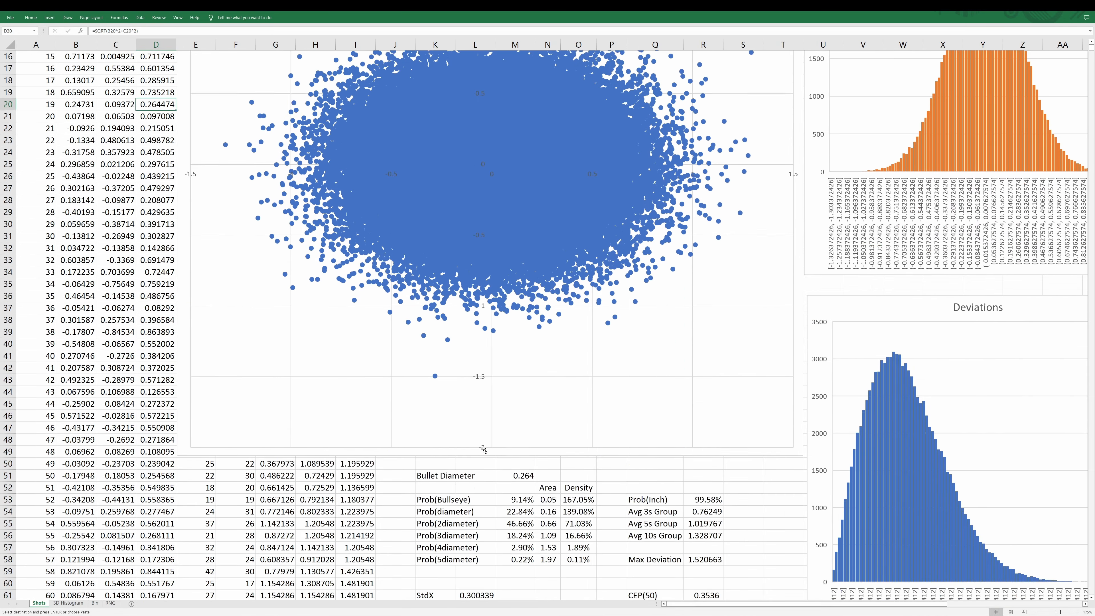
{"action": "left_click", "coordinate": [524, 403]}
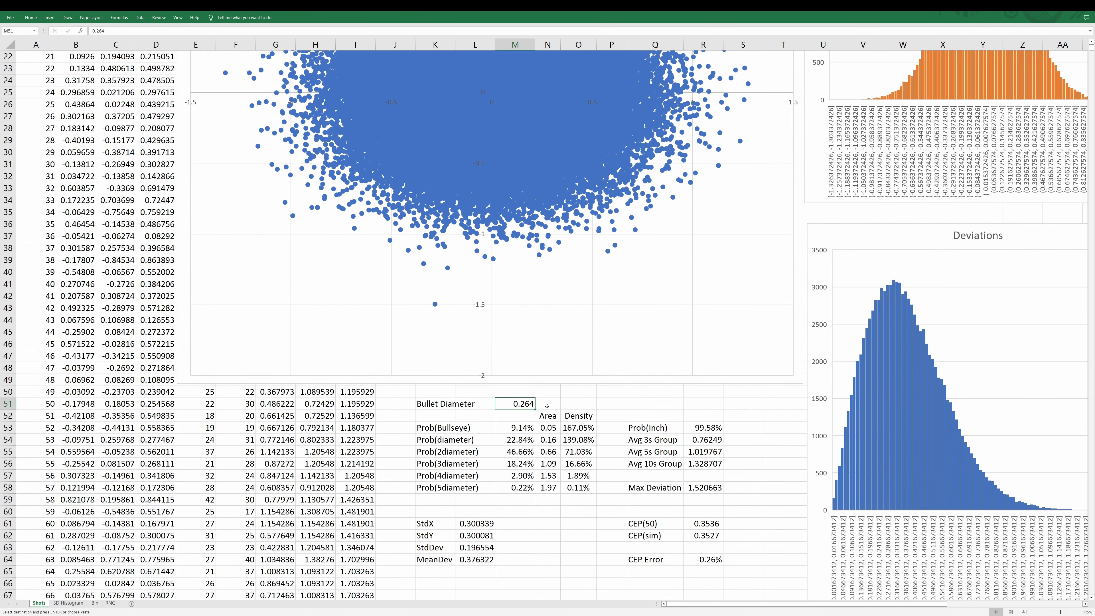
{"action": "type", "text": ".308"}
{"action": "key", "text": "Return"}
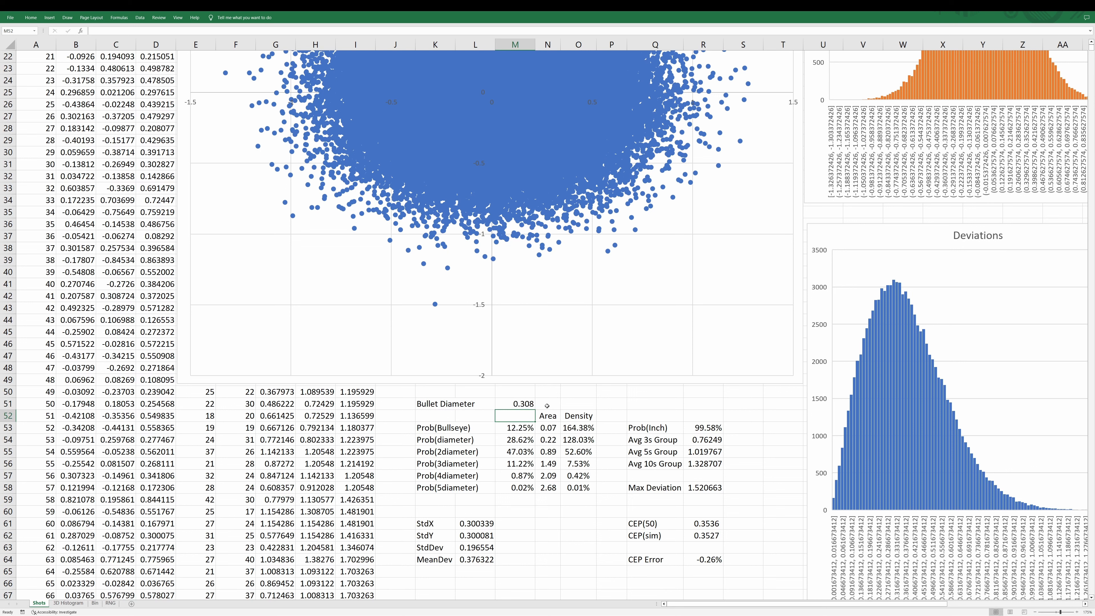
{"action": "left_click", "coordinate": [526, 429]}
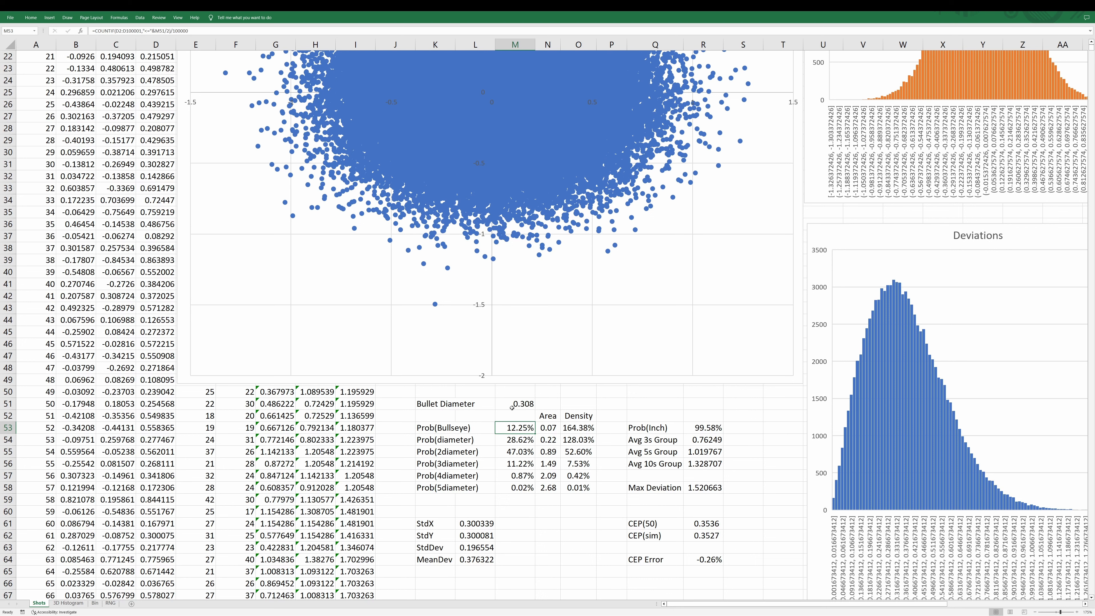
- Set the Bullet Diameter in M51 to 0.458
{"action": "left_click", "coordinate": [519, 404]}
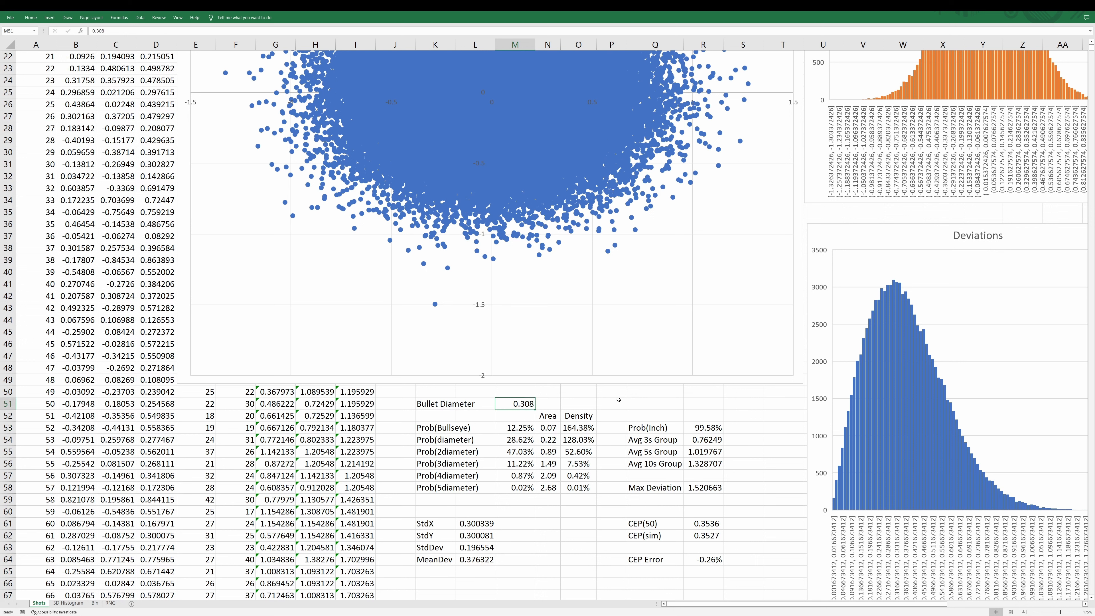
{"action": "type", "text": ".458"}
{"action": "key", "text": "Return"}
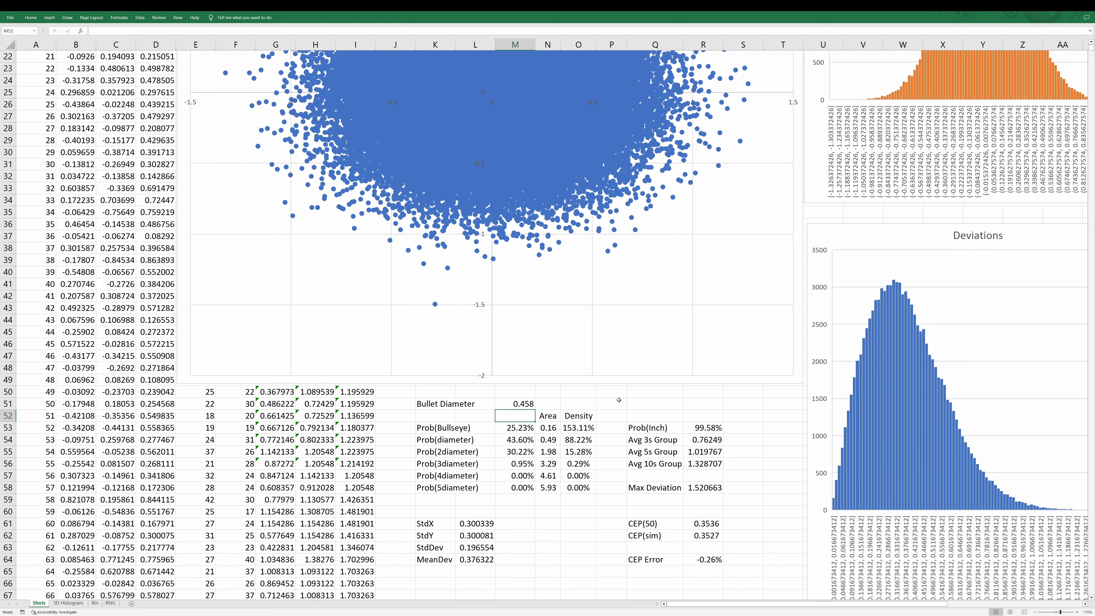
- Set the Bullet Diameter in M51 to 0.177, check Prob(Bullseye), and select the Prob(Inch) and average group values R53:R56
{"action": "left_click", "coordinate": [511, 403]}
{"action": "type", "text": "0.177"}
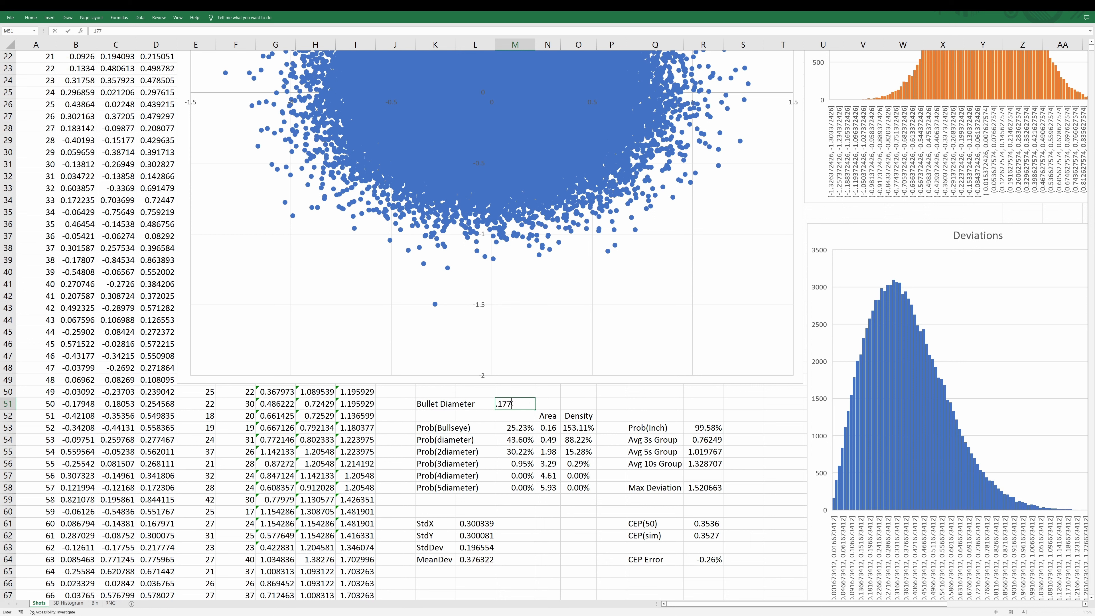
{"action": "key", "text": "Return"}
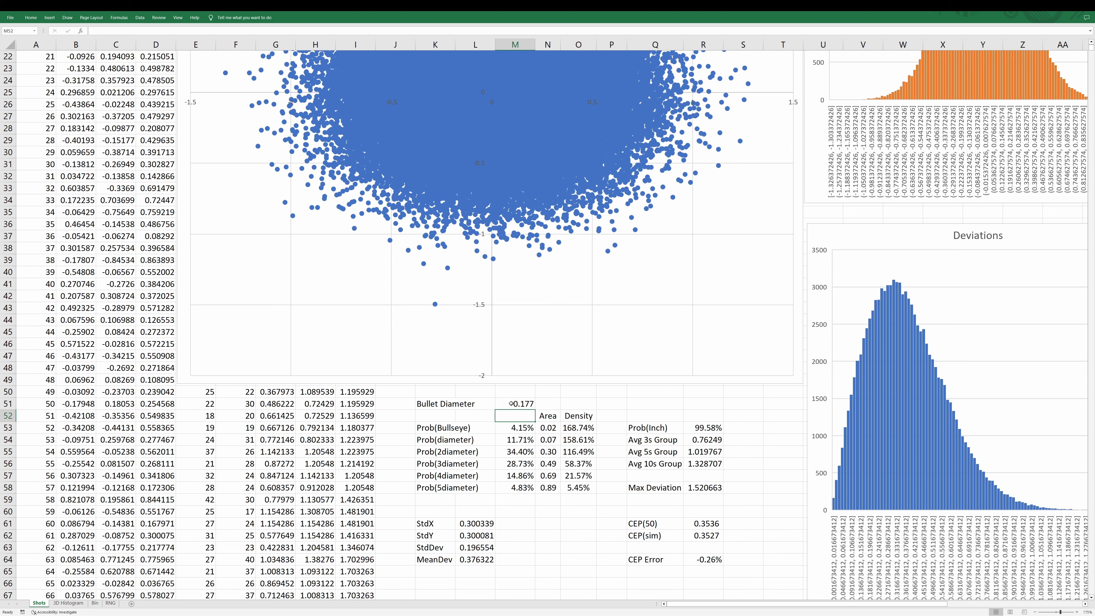
{"action": "left_click", "coordinate": [512, 403]}
{"action": "left_click", "coordinate": [517, 426]}
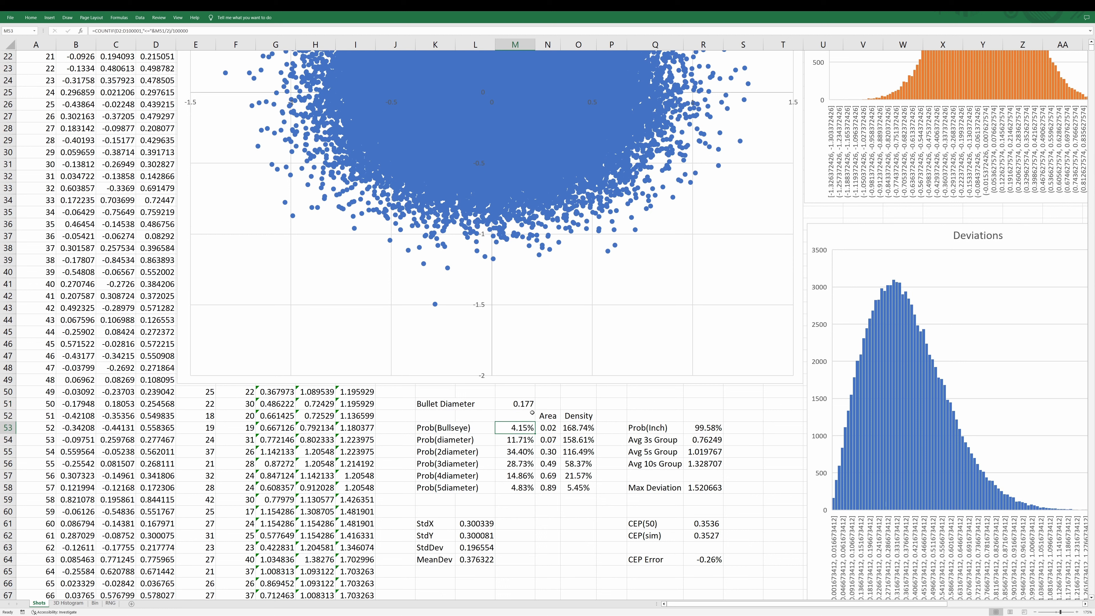
{"action": "left_click_drag", "start_coordinate": [702, 426], "coordinate": [705, 464]}
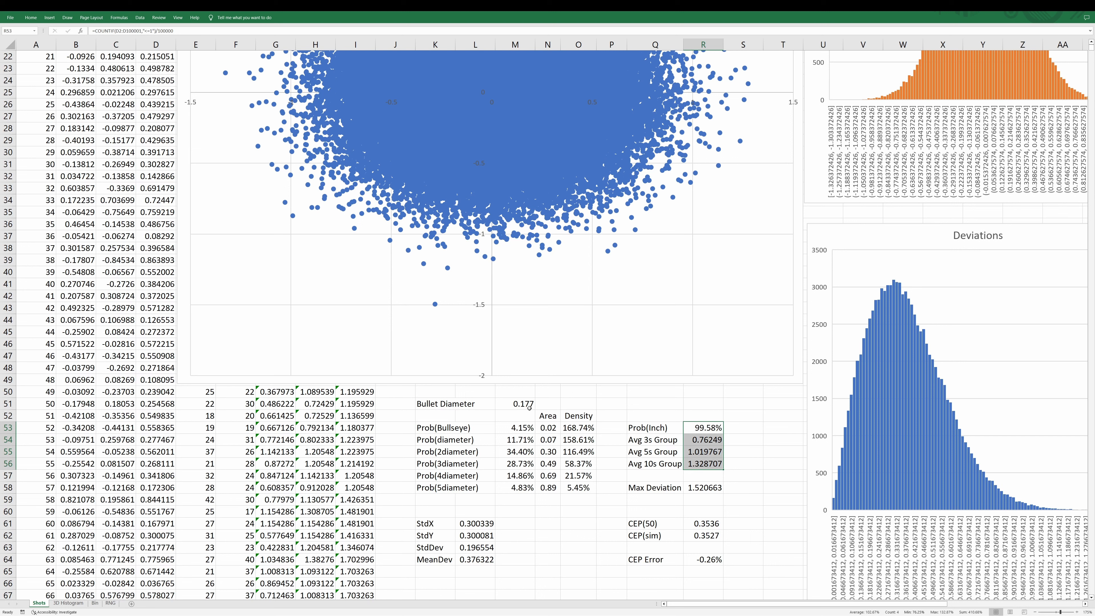
- Set the Bullet Diameter in M51 to 0.223
{"action": "left_click", "coordinate": [529, 407]}
{"action": "type", "text": "0.223"}
{"action": "key", "text": "ctrl+Return"}
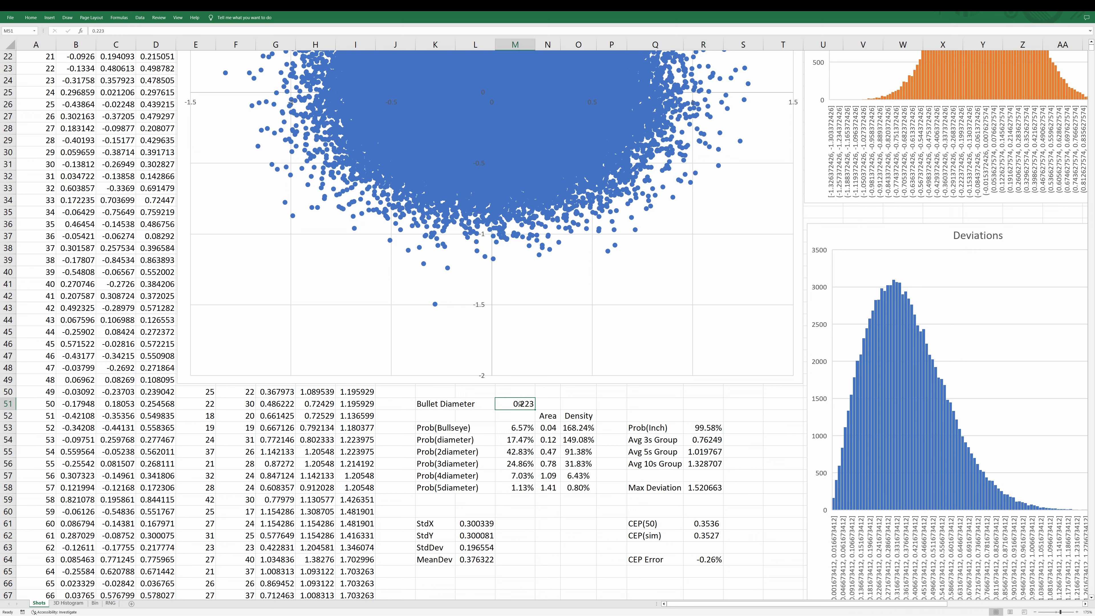
- Set the Bullet Diameter in M51 to 0.224 and check the Prob(Bullseye) and Avg 5s Group cells
{"action": "type", "text": "2"}
{"action": "key", "text": "BackSpace"}
{"action": "type", "text": "0.224"}
{"action": "key", "text": "Return"}
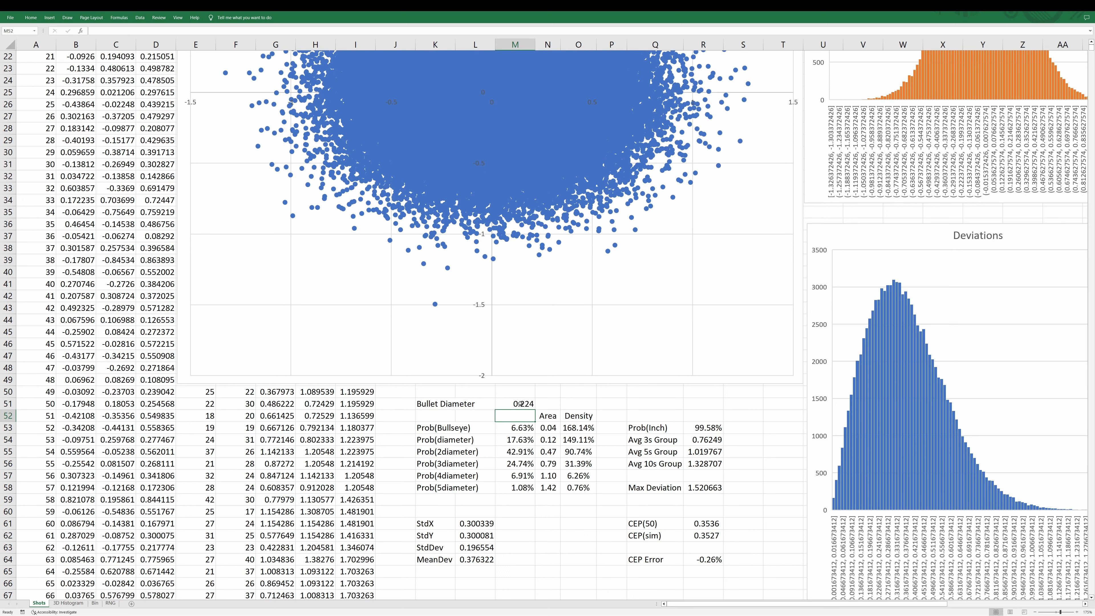
{"action": "left_click", "coordinate": [520, 423]}
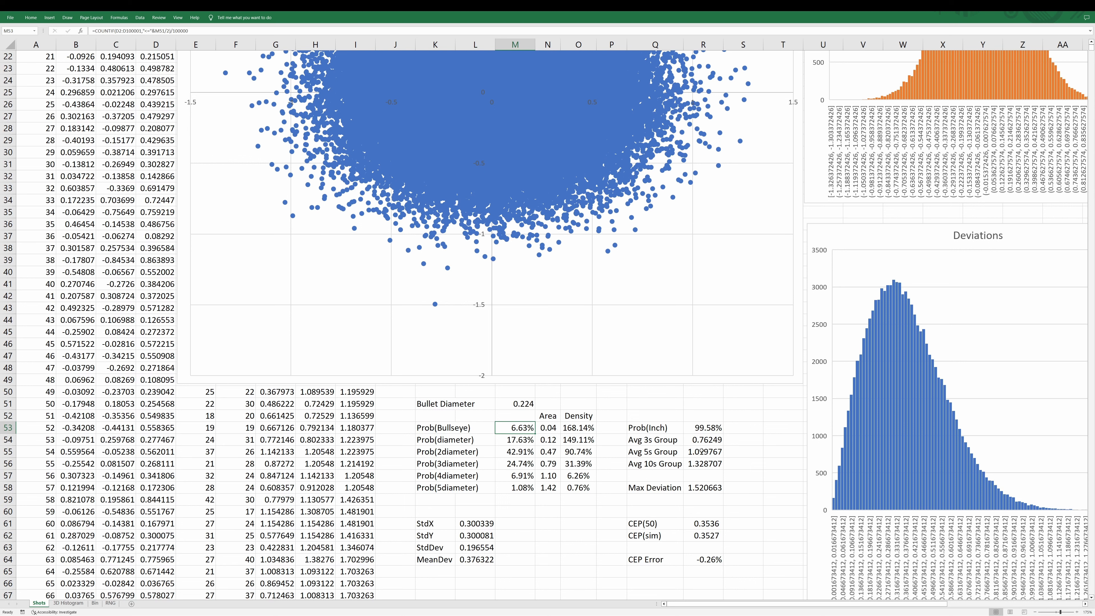
{"action": "left_click", "coordinate": [703, 451]}
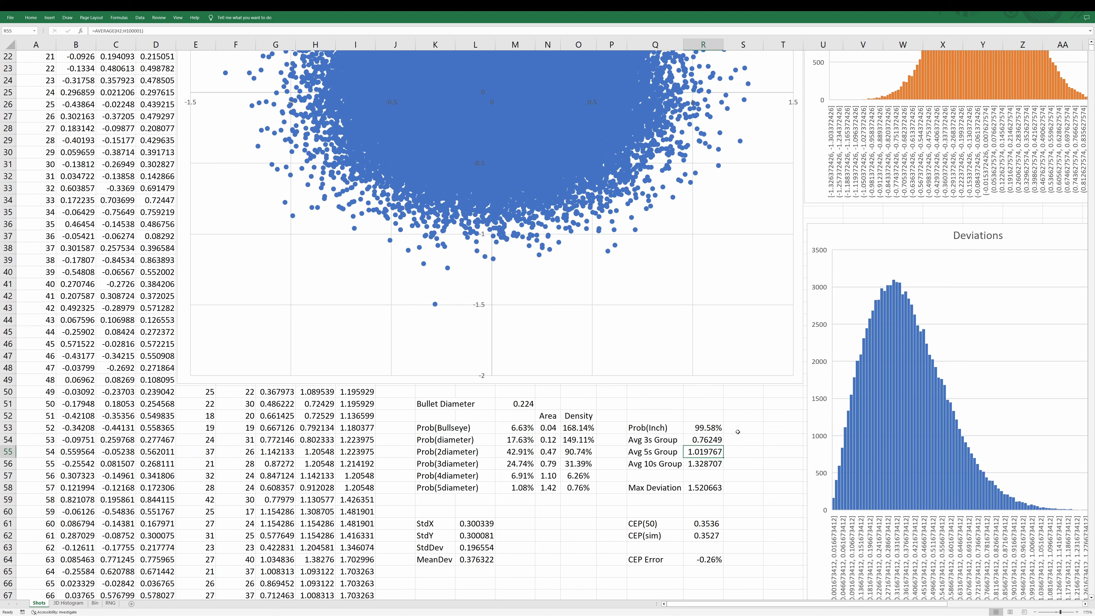
- Set the Bullet Diameter in M51 to 0.264 and check the Prob(Bullseye) cell
{"action": "left_click", "coordinate": [529, 406]}
{"action": "type", "text": "0.264"}
{"action": "key", "text": "Return"}
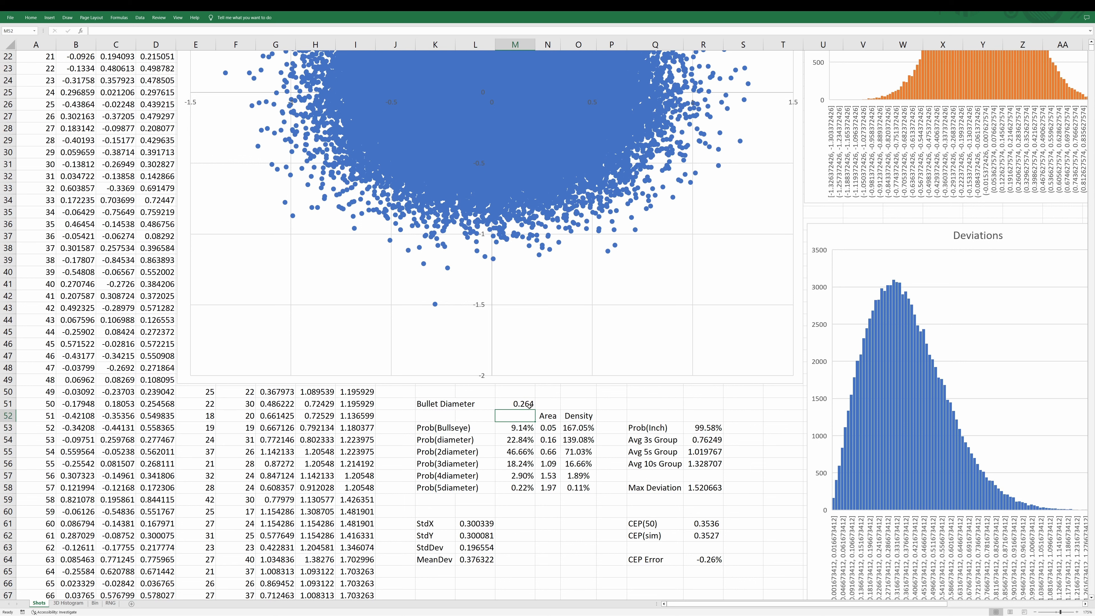
{"action": "left_click", "coordinate": [521, 426]}
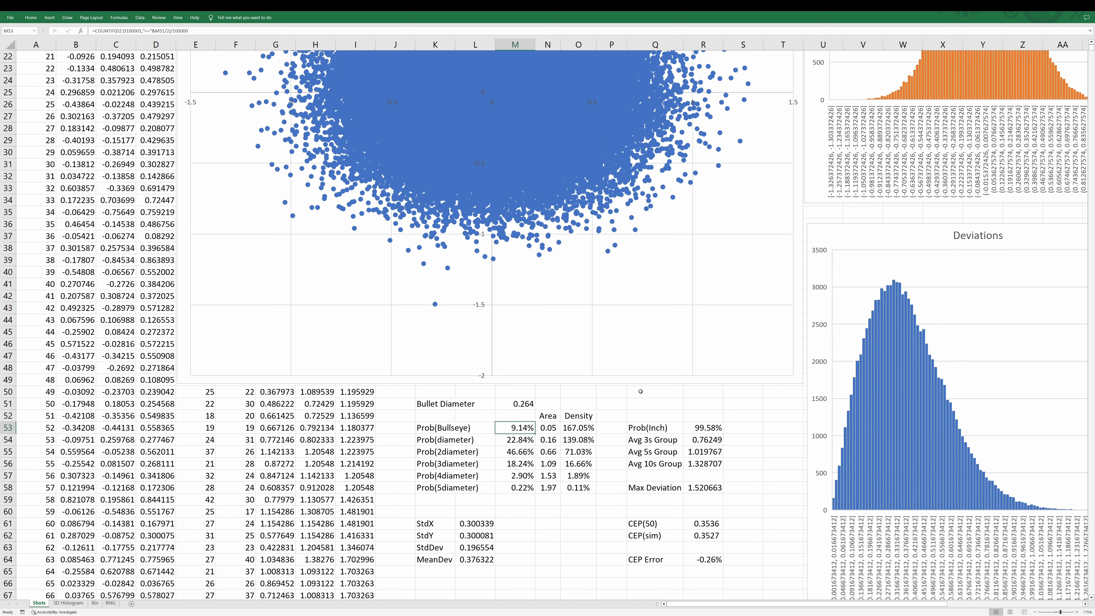
- Set the Bullet Diameter in M51 to 0.284
{"action": "left_click", "coordinate": [527, 402]}
{"action": "type", "text": "0.284"}
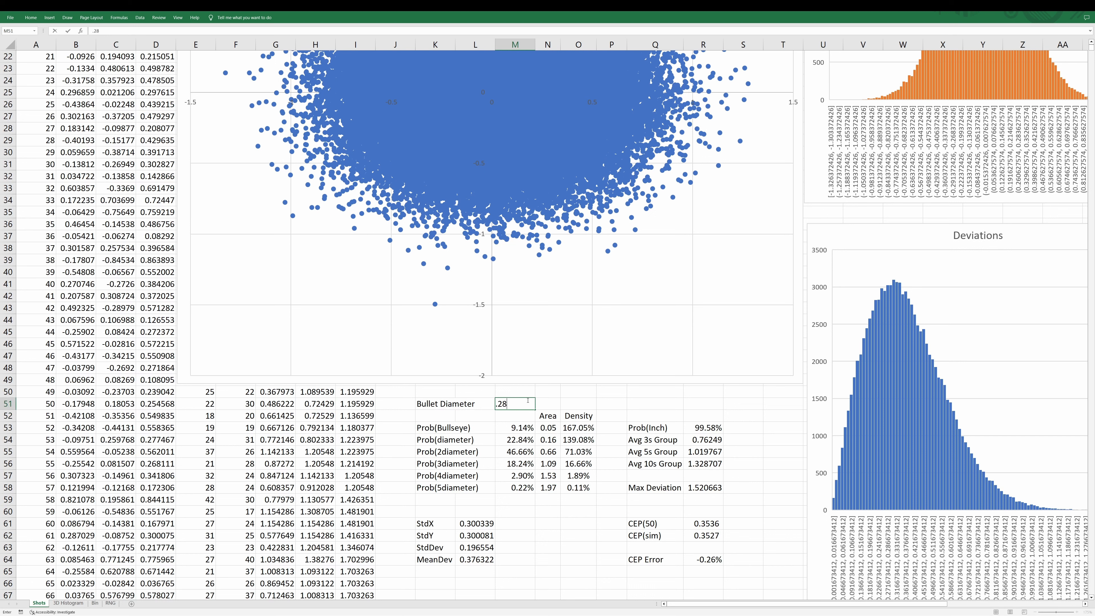
{"action": "key", "text": "Return"}
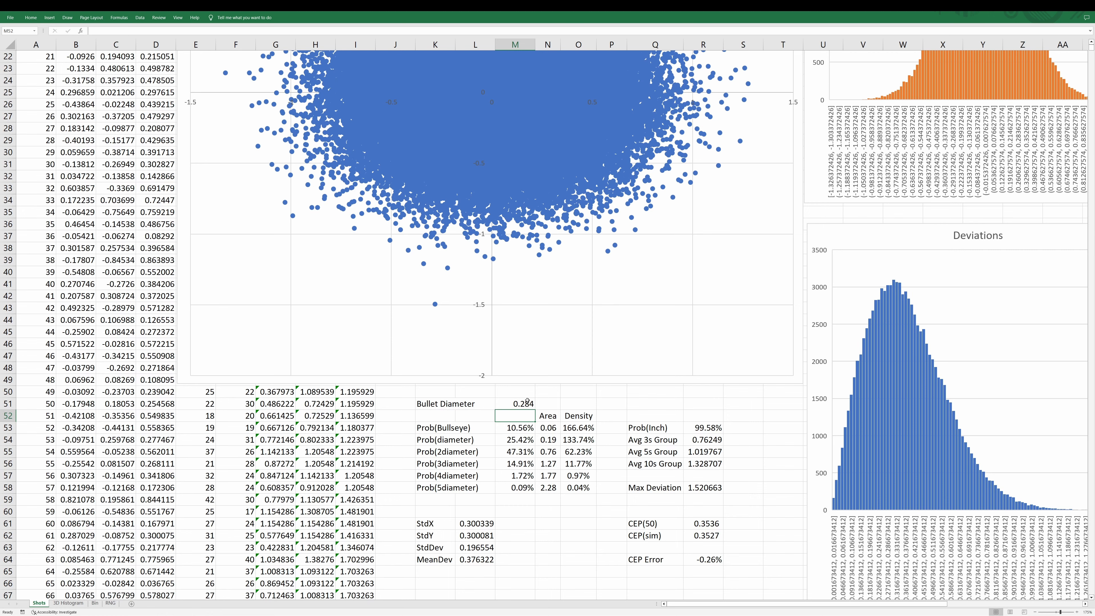
- Examine the full scatter plot of shots and check the CEP(50) and CEP(sim) values in R61:R62
{"action": "scroll", "coordinate": [530, 369], "scroll_direction": "down", "scroll_amount": 4, "text": "ctrl"}
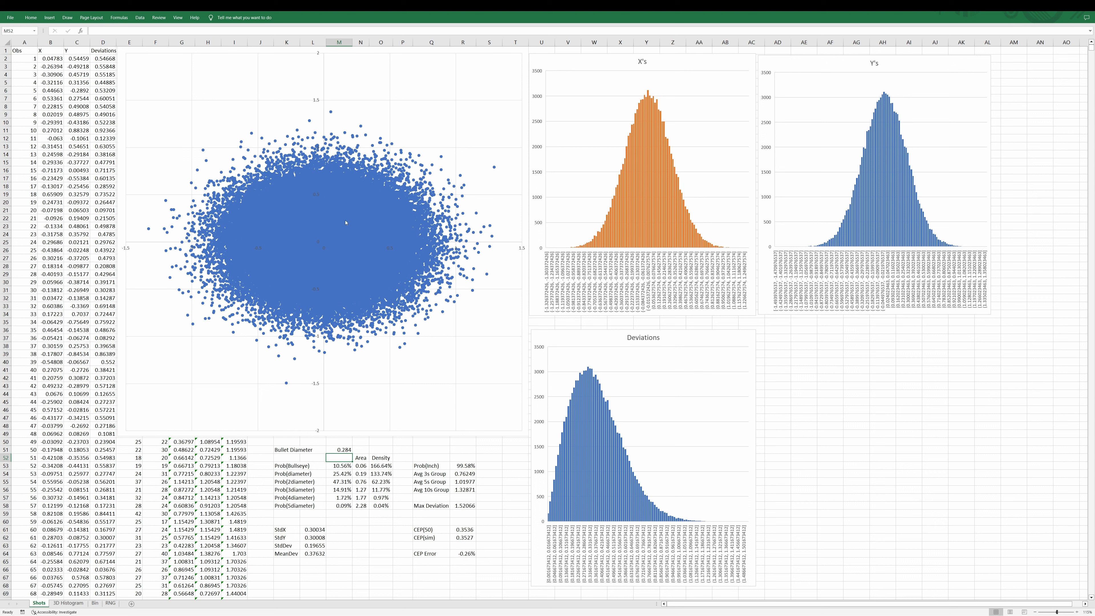
{"action": "mouse_move", "coordinate": [345, 222]}
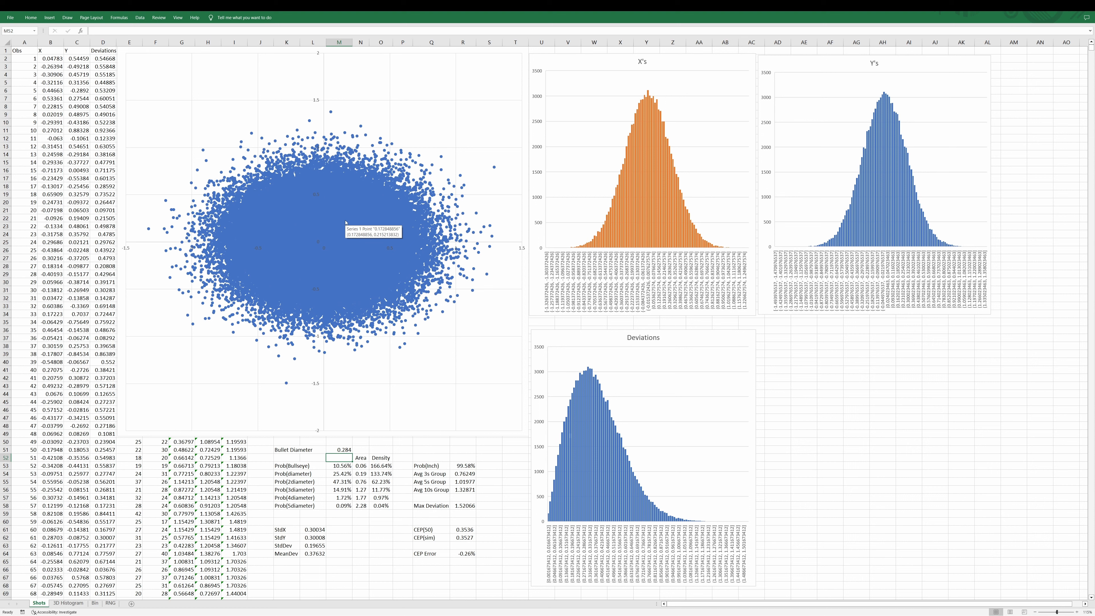
{"action": "mouse_move", "coordinate": [286, 248]}
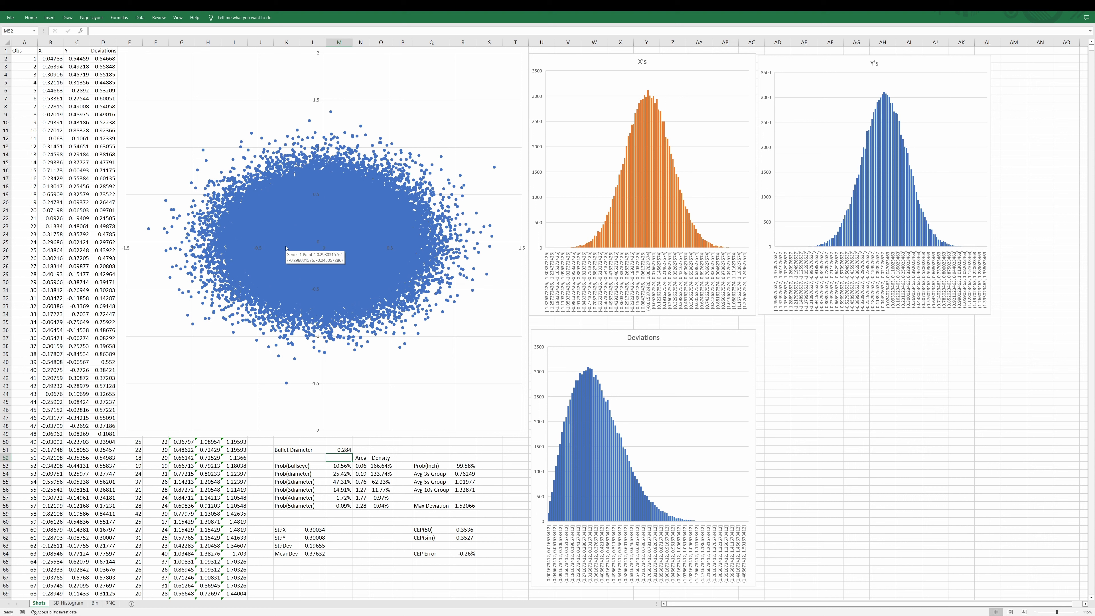
{"action": "left_click_drag", "start_coordinate": [463, 527], "coordinate": [467, 539]}
{"action": "left_click_drag", "start_coordinate": [391, 521], "coordinate": [394, 520]}
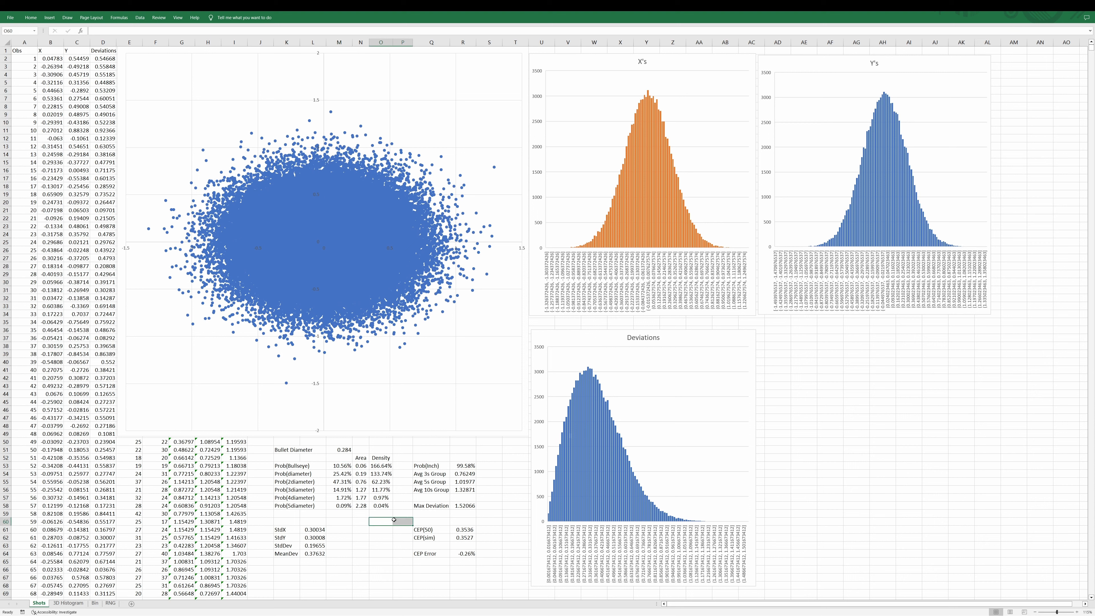
{"action": "left_click", "coordinate": [360, 529]}
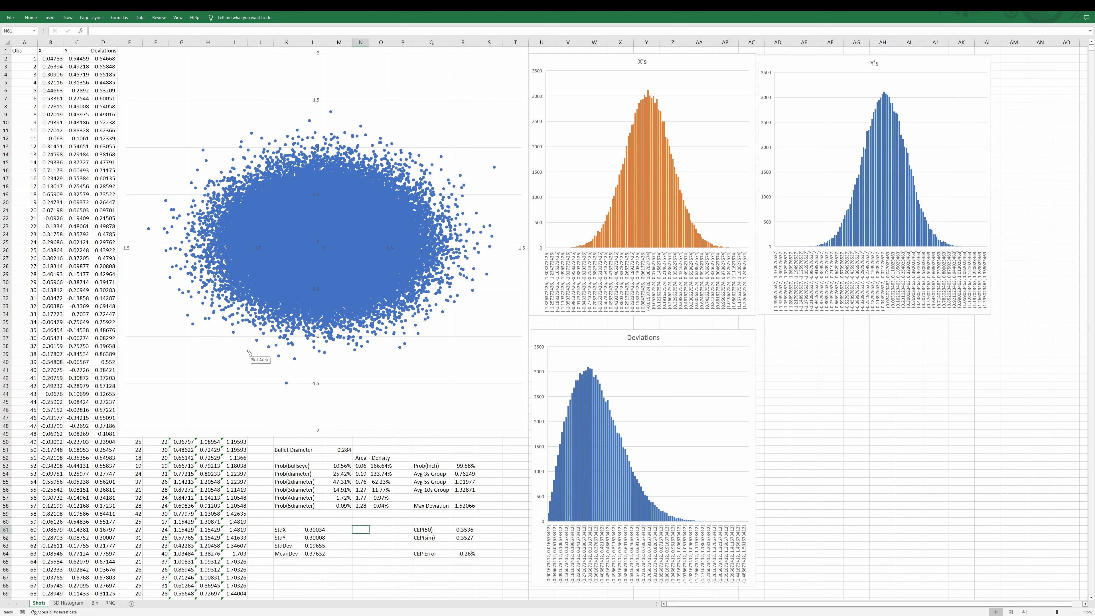